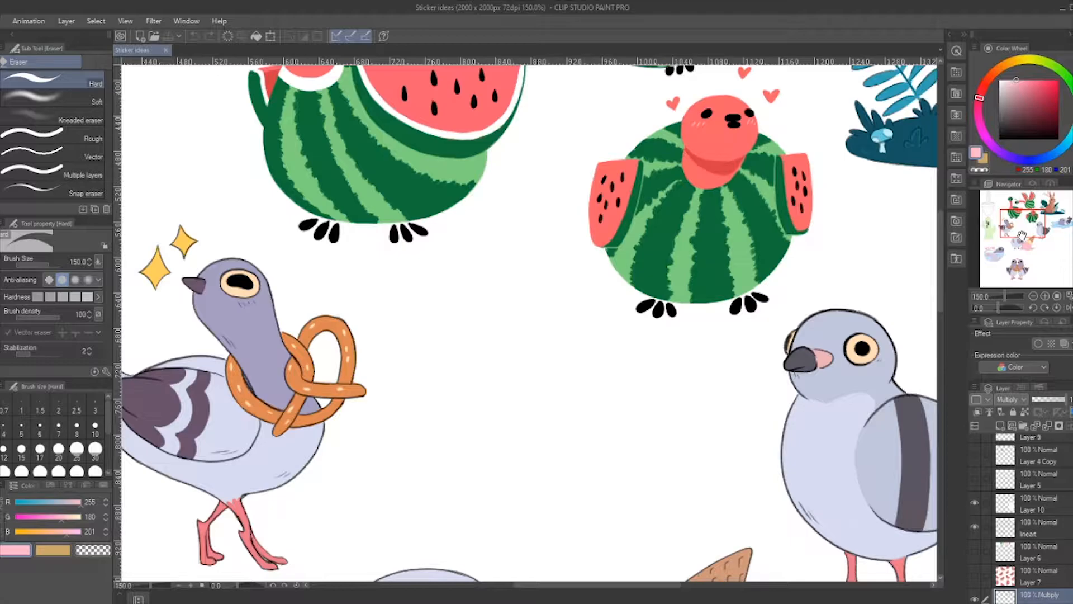
# Rename Layer 3, which holds the flat colours of the two pretzel pigeons, as colour
pyautogui.moveTo(1021, 236)
pyautogui.mouseDown()
pyautogui.moveTo(1031, 210)
pyautogui.moveTo(1069, 214)
pyautogui.moveTo(1042, 219)
pyautogui.moveTo(1018, 272)
pyautogui.moveTo(1019, 253)
pyautogui.mouseUp()
pyautogui.scroll(-3, 1029, 515)
pyautogui.click(974, 552)
pyautogui.click(974, 552)
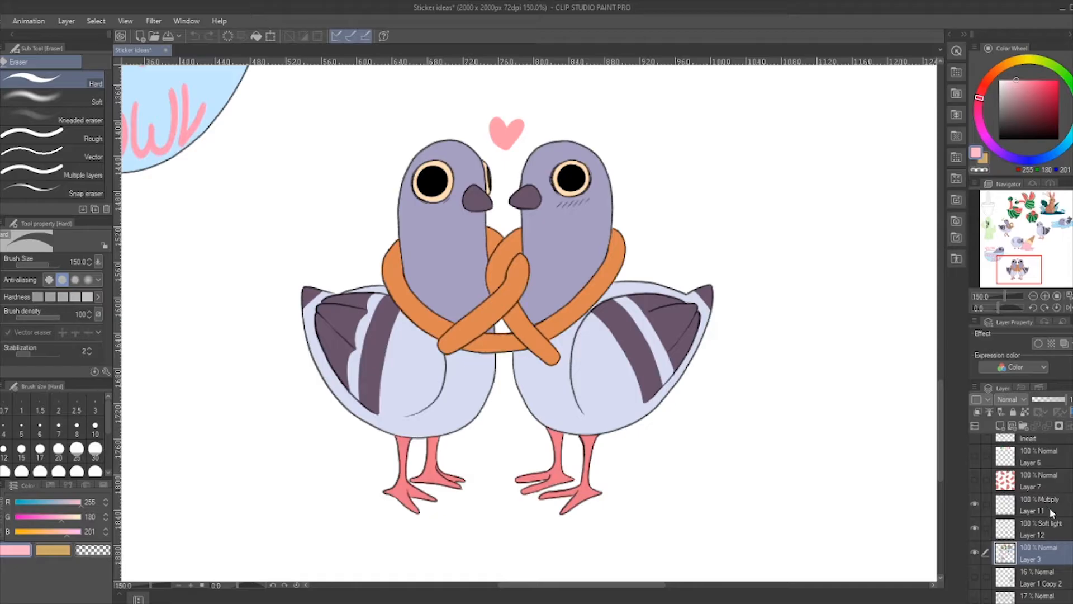
pyautogui.click(1044, 503)
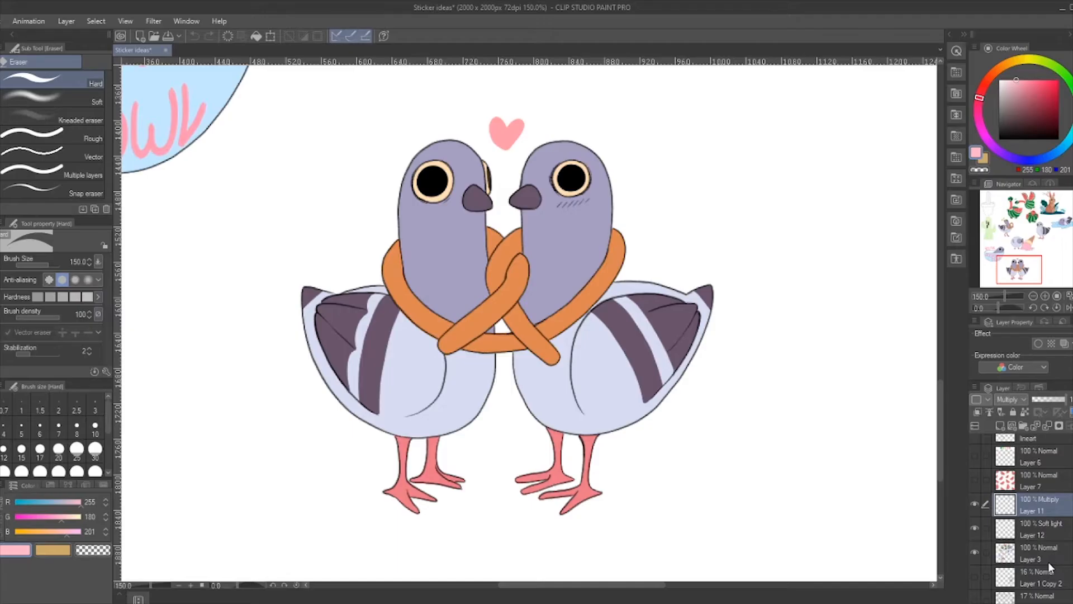
pyautogui.click(1028, 551)
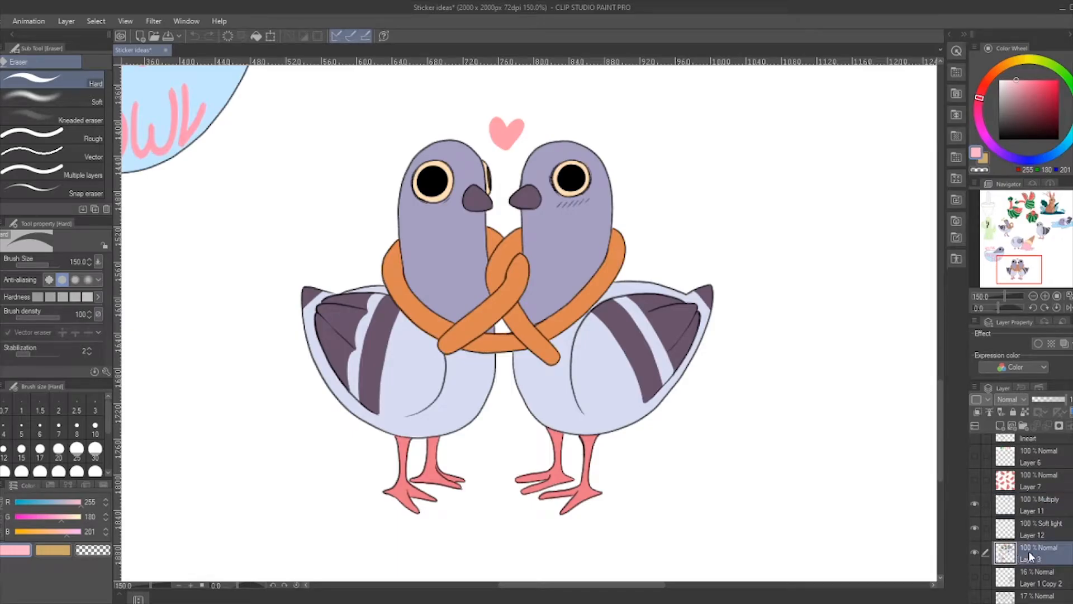
pyautogui.click(974, 551)
pyautogui.click(976, 551)
pyautogui.doubleClick(1014, 559)
pyautogui.write('colour')
pyautogui.press('Return')
pyautogui.scroll(1, 1059, 542)
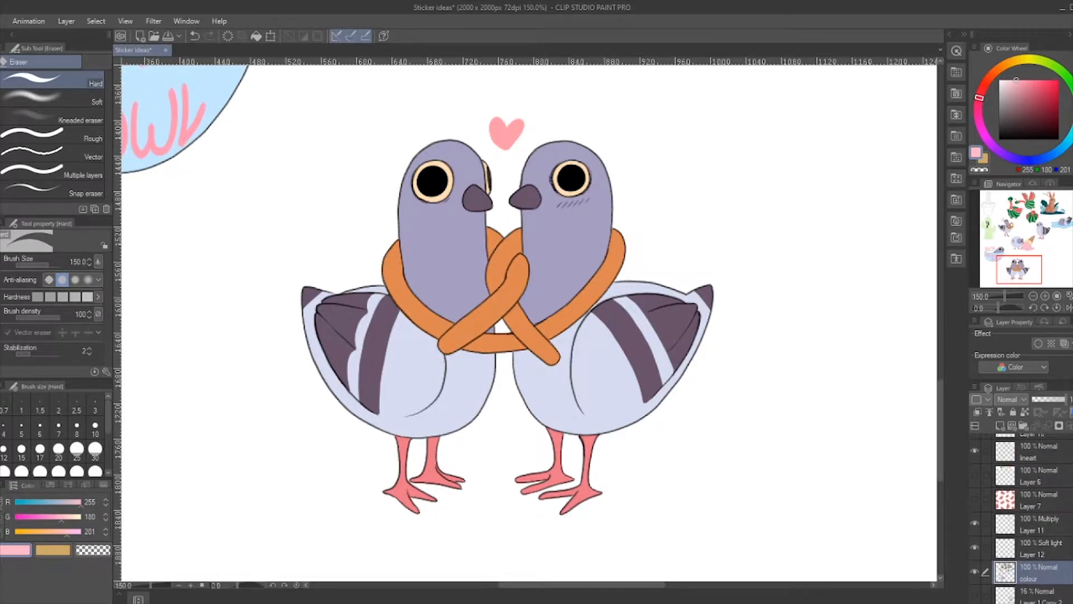
# Make the Multiply layer, Layer 11, active and pick a muted purple shading colour, RGB 193, 159, 222
pyautogui.click(1065, 528)
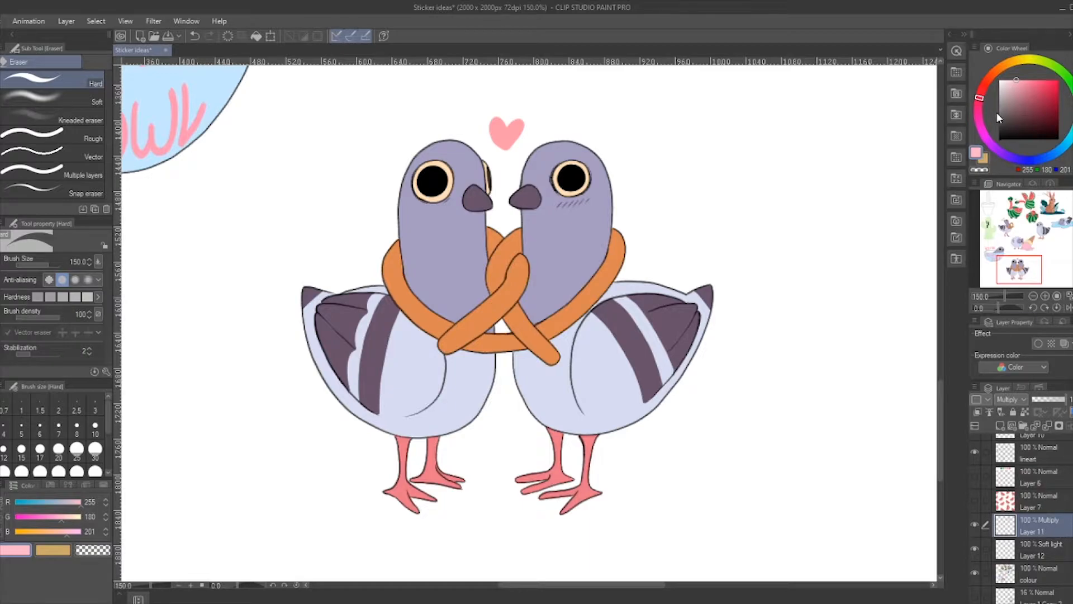
pyautogui.moveTo(980, 110); pyautogui.dragTo(993, 143)
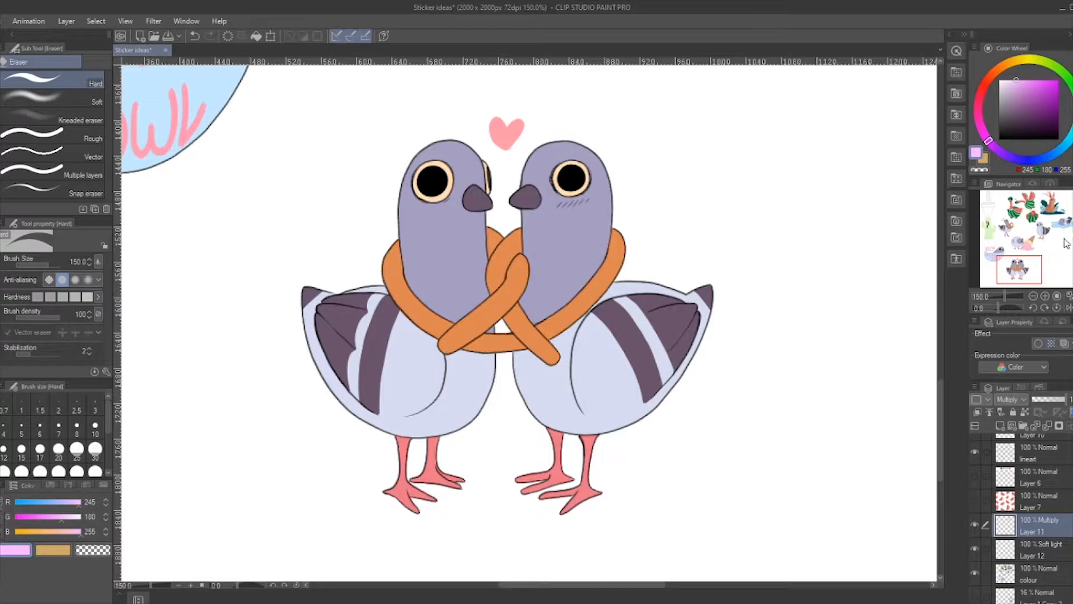
pyautogui.click(998, 150)
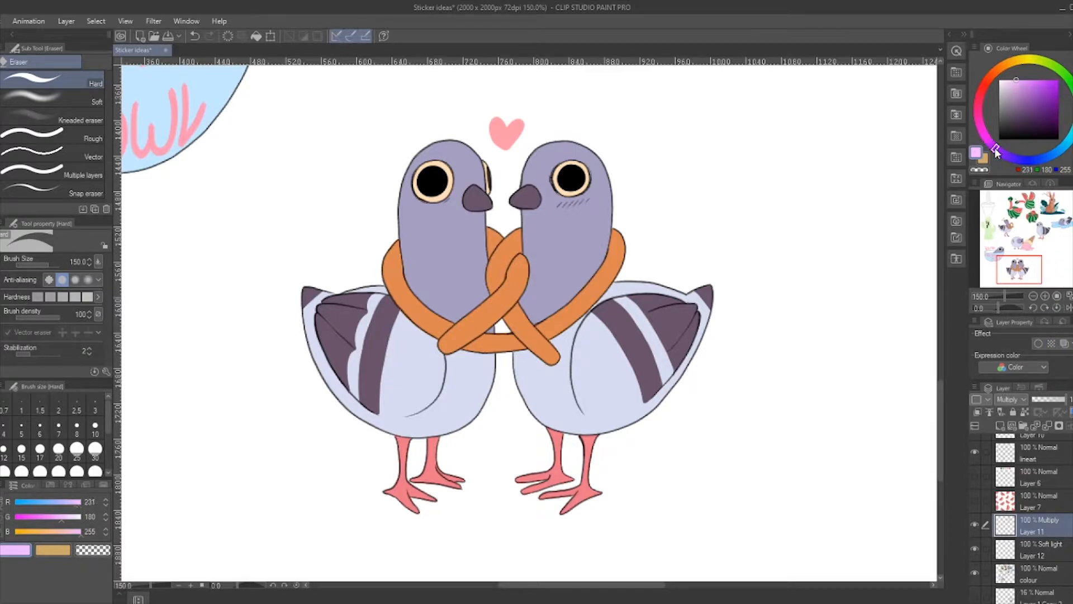
pyautogui.click(1018, 83)
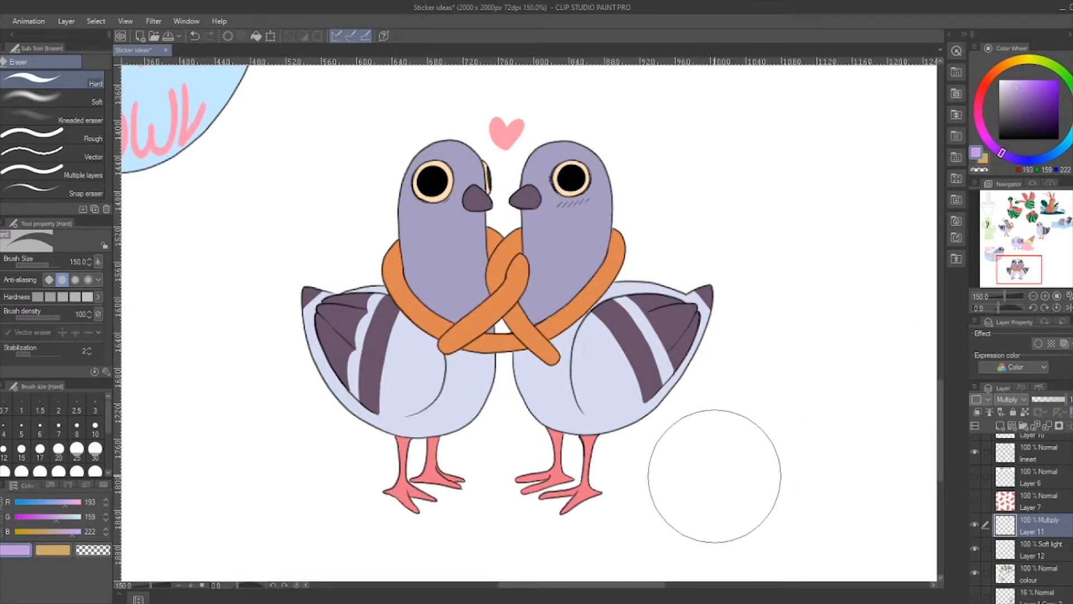
# Switch to the portrait photo and sample the lit and shaded skin tones on the face and the tone below the chin
pyautogui.hotkey('alt', 'Tab')
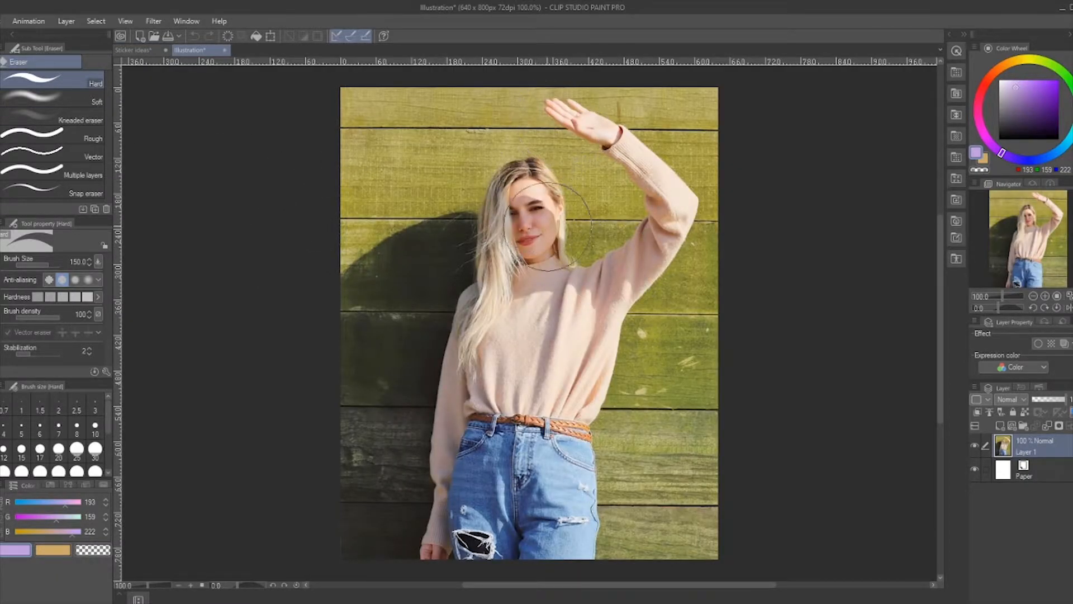
pyautogui.keyDown('alt'); pyautogui.click(527, 182); pyautogui.keyUp('alt')
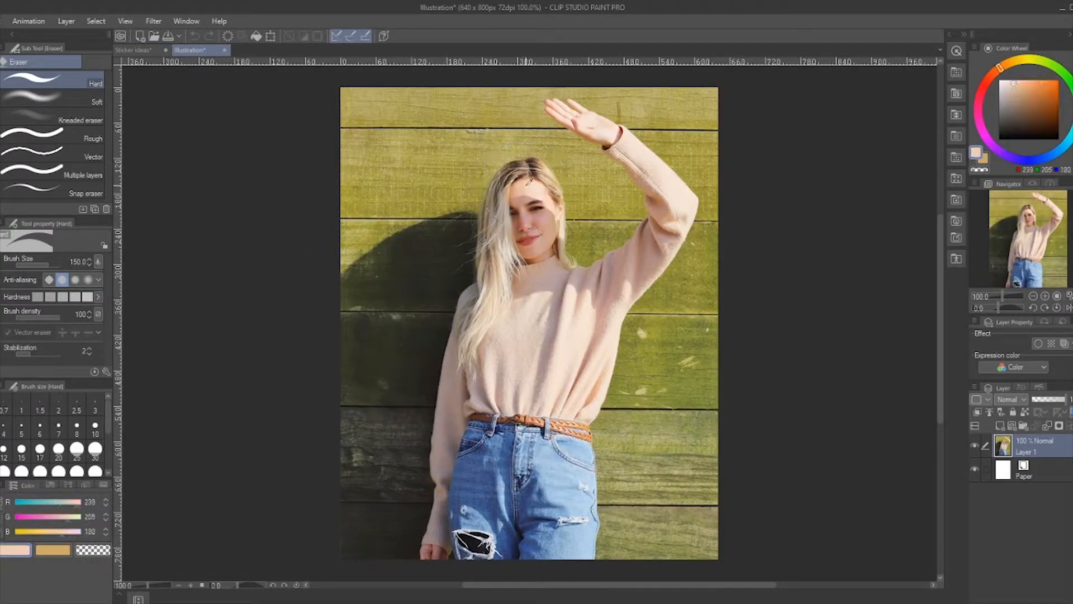
pyautogui.keyDown('alt'); pyautogui.click(528, 181); pyautogui.keyUp('alt')
pyautogui.keyDown('alt'); pyautogui.click(547, 209); pyautogui.keyUp('alt')
pyautogui.keyDown('alt'); pyautogui.click(546, 213); pyautogui.keyUp('alt')
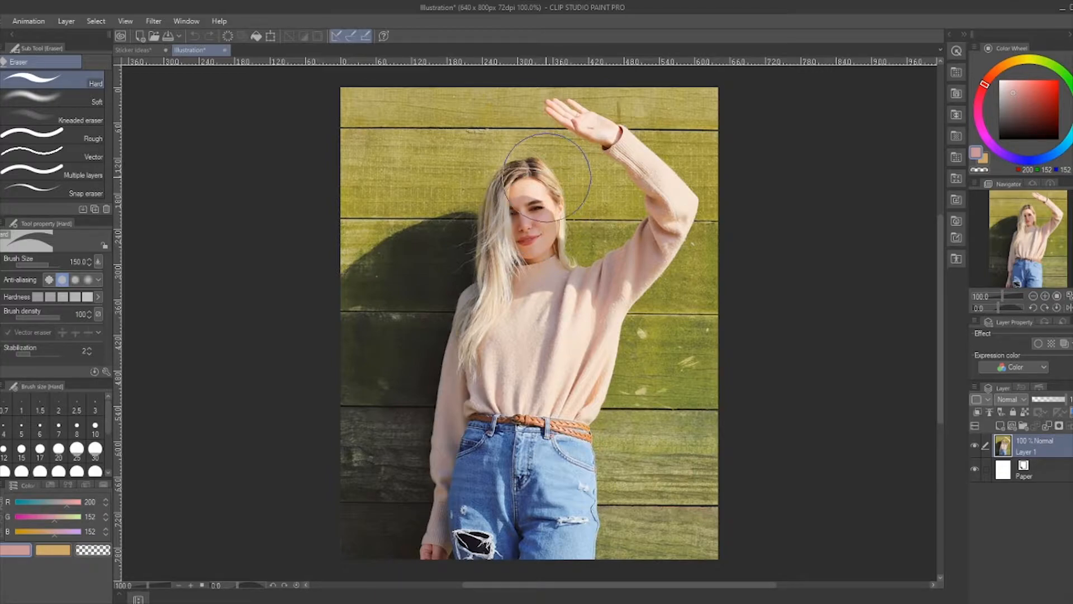
pyautogui.keyDown('alt'); pyautogui.click(554, 277); pyautogui.keyUp('alt')
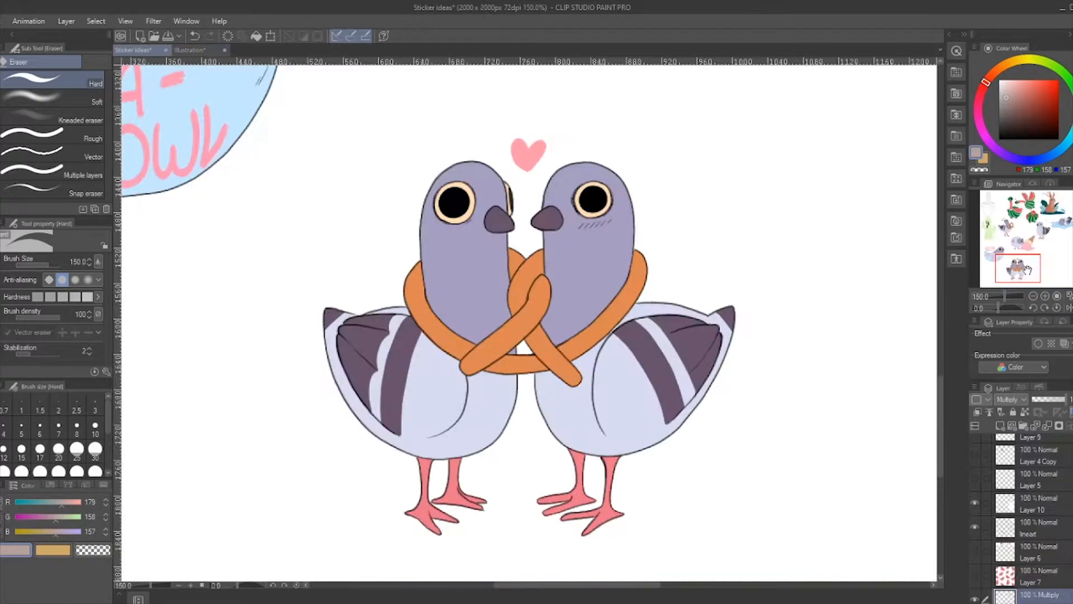
# Return to the pretzel pigeons in Sticker ideas and set the shading colour to light purple, RGB 197, 170, 222
pyautogui.moveTo(1027, 271); pyautogui.dragTo(1026, 269)
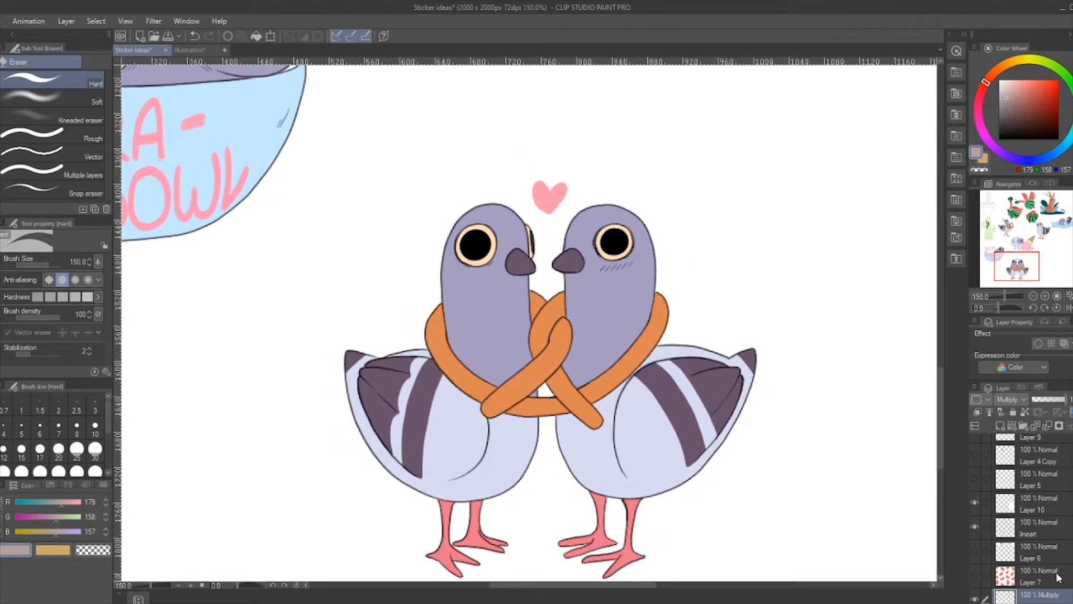
pyautogui.scroll(-3, 1029, 514)
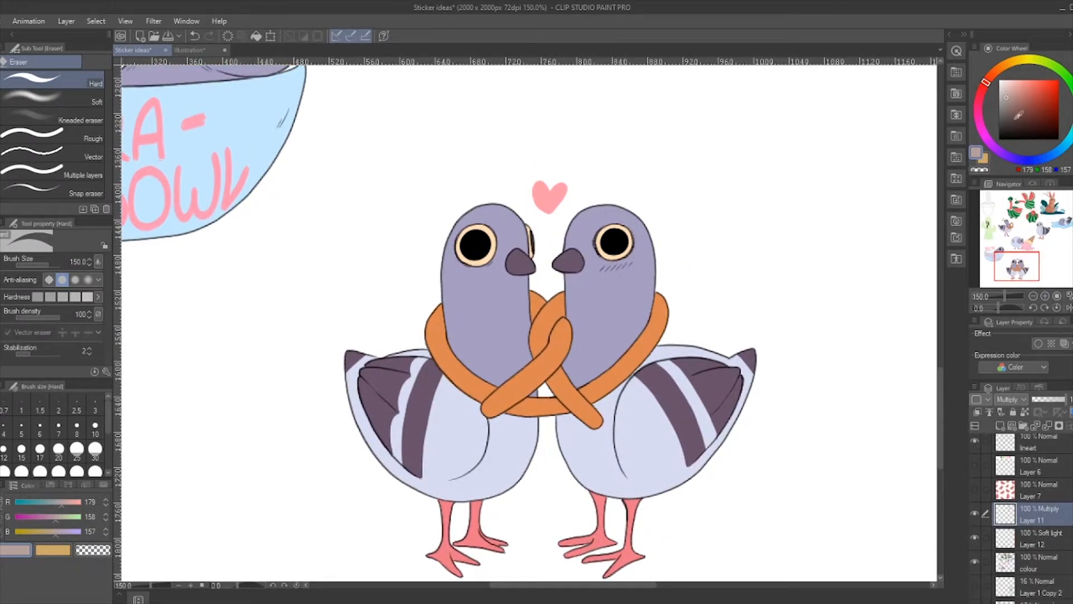
pyautogui.moveTo(985, 119); pyautogui.dragTo(1001, 153)
pyautogui.click(1016, 83)
pyautogui.click(1015, 83)
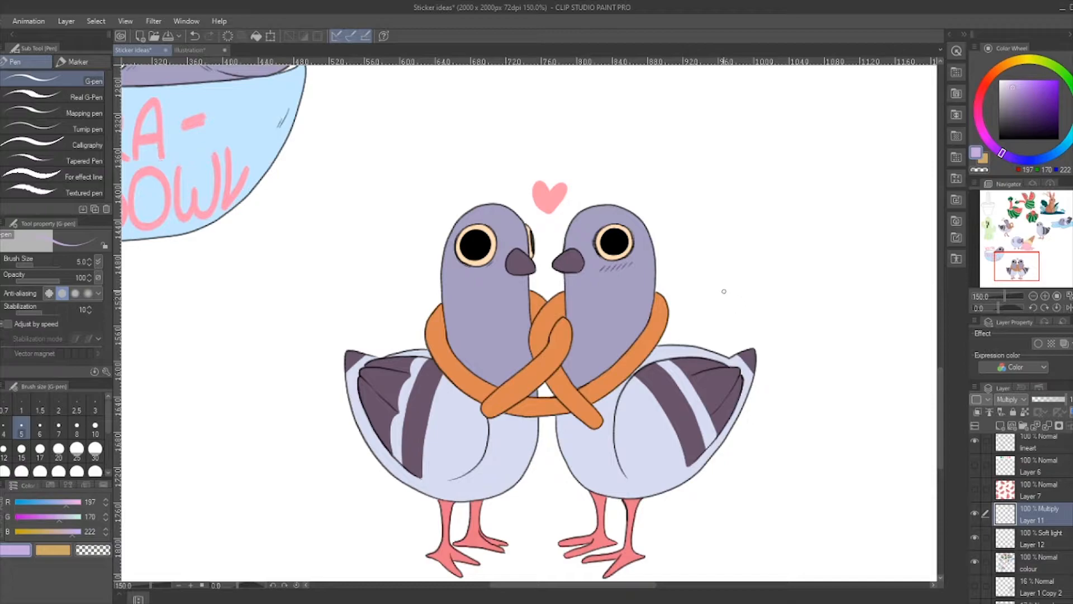
# Sketch a small light-direction marker beside the right pigeon with a size 5 G-pen on the Multiply layer
pyautogui.moveTo(733, 292)
pyautogui.mouseDown()
pyautogui.moveTo(728, 316)
pyautogui.moveTo(735, 307)
pyautogui.moveTo(697, 297)
pyautogui.mouseUp()
pyautogui.moveTo(696, 297); pyautogui.dragTo(726, 315)
pyautogui.moveTo(699, 297); pyautogui.dragTo(716, 304)
pyautogui.moveTo(573, 244)
pyautogui.mouseDown()
pyautogui.moveTo(622, 216)
pyautogui.moveTo(640, 257)
pyautogui.moveTo(639, 347)
pyautogui.mouseUp()
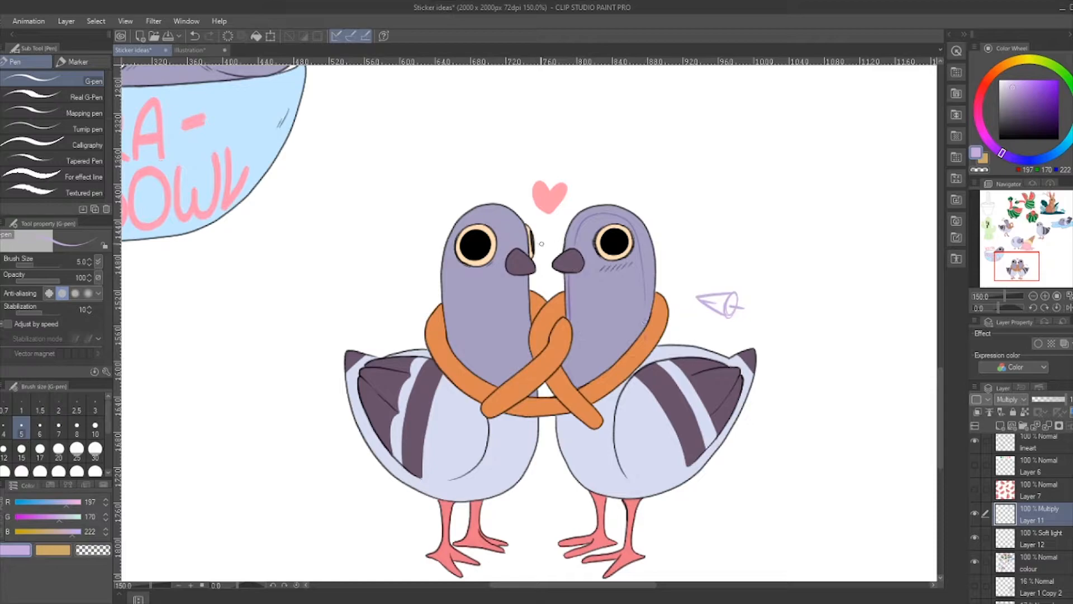
pyautogui.moveTo(496, 209)
pyautogui.mouseDown()
pyautogui.moveTo(474, 356)
pyautogui.moveTo(514, 210)
pyautogui.mouseUp()
pyautogui.moveTo(655, 359)
pyautogui.mouseDown()
pyautogui.moveTo(607, 398)
pyautogui.moveTo(597, 477)
pyautogui.moveTo(727, 394)
pyautogui.moveTo(655, 352)
pyautogui.mouseUp()
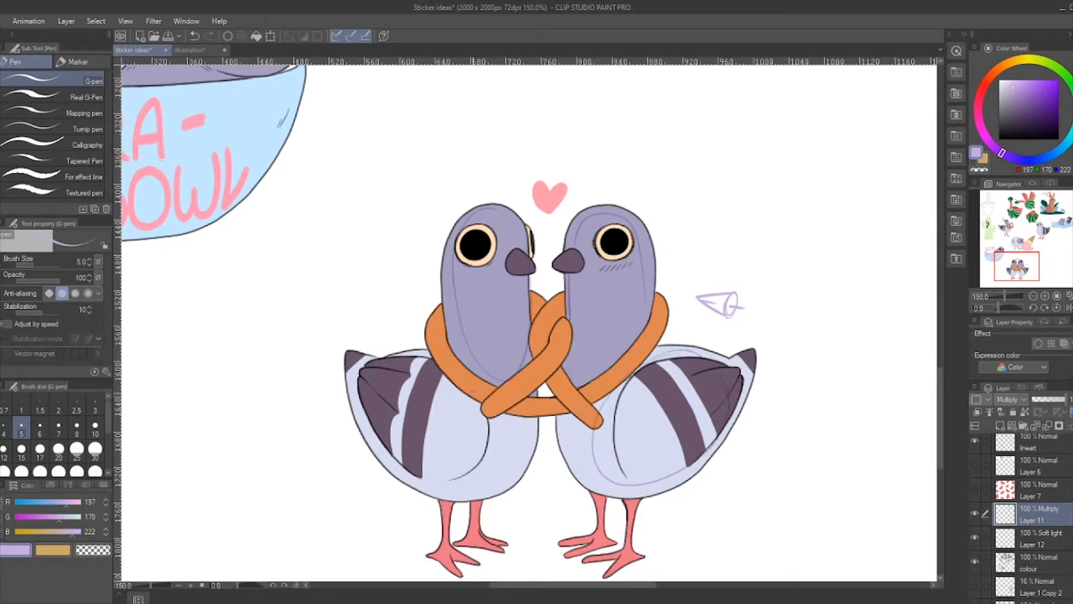
pyautogui.moveTo(464, 367)
pyautogui.mouseDown()
pyautogui.moveTo(497, 506)
pyautogui.moveTo(525, 380)
pyautogui.mouseUp()
pyautogui.hotkey('ctrl', 'z')
pyautogui.hotkey('ctrl', 'z')
pyautogui.hotkey('ctrl', 'z')
pyautogui.hotkey('ctrl', 'z')
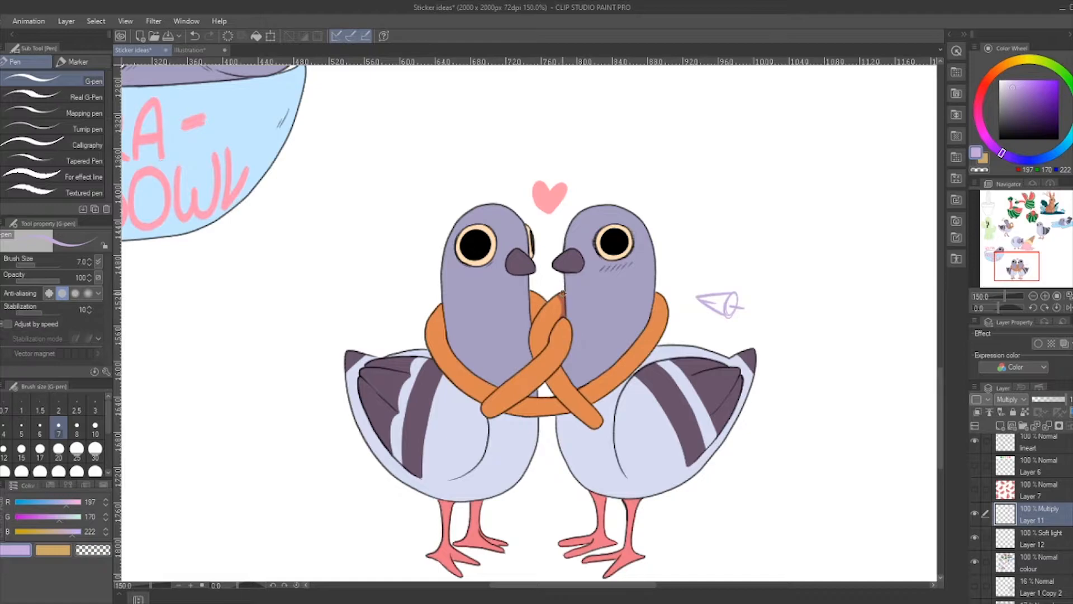
# Shade the left edges of both pigeons' heads, the upper eye rings and the pretzel beside the left neck with a size 7 G-pen
pyautogui.moveTo(553, 320)
pyautogui.mouseDown()
pyautogui.moveTo(570, 334)
pyautogui.moveTo(551, 338)
pyautogui.moveTo(571, 331)
pyautogui.moveTo(568, 349)
pyautogui.moveTo(566, 272)
pyautogui.moveTo(613, 206)
pyautogui.mouseUp()
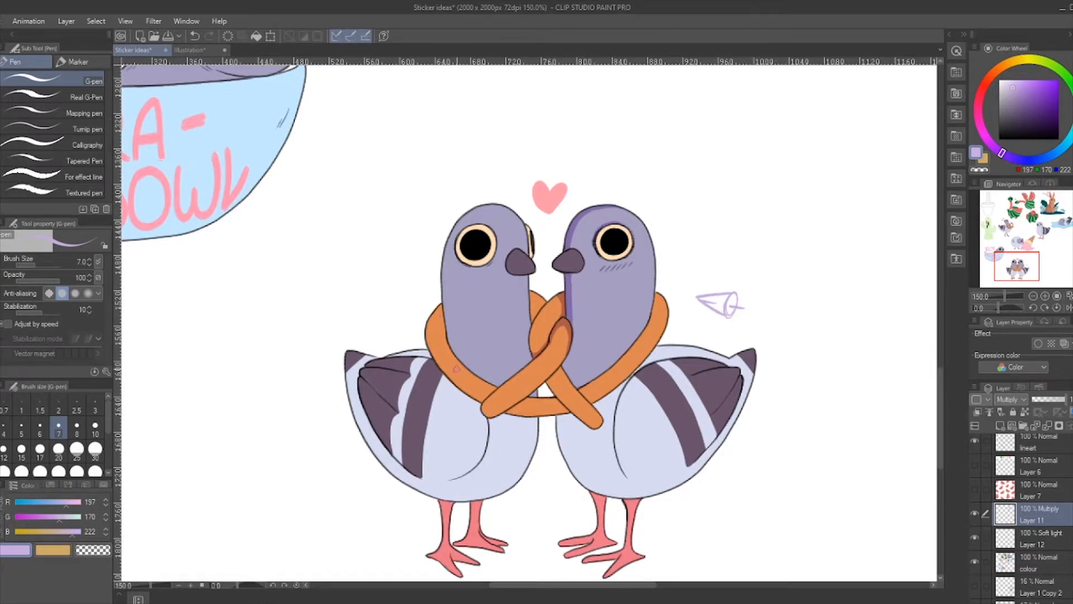
pyautogui.moveTo(456, 356)
pyautogui.mouseDown()
pyautogui.moveTo(446, 252)
pyautogui.moveTo(464, 219)
pyautogui.moveTo(495, 206)
pyautogui.moveTo(447, 257)
pyautogui.moveTo(443, 290)
pyautogui.mouseUp()
pyautogui.moveTo(445, 249); pyautogui.dragTo(452, 346)
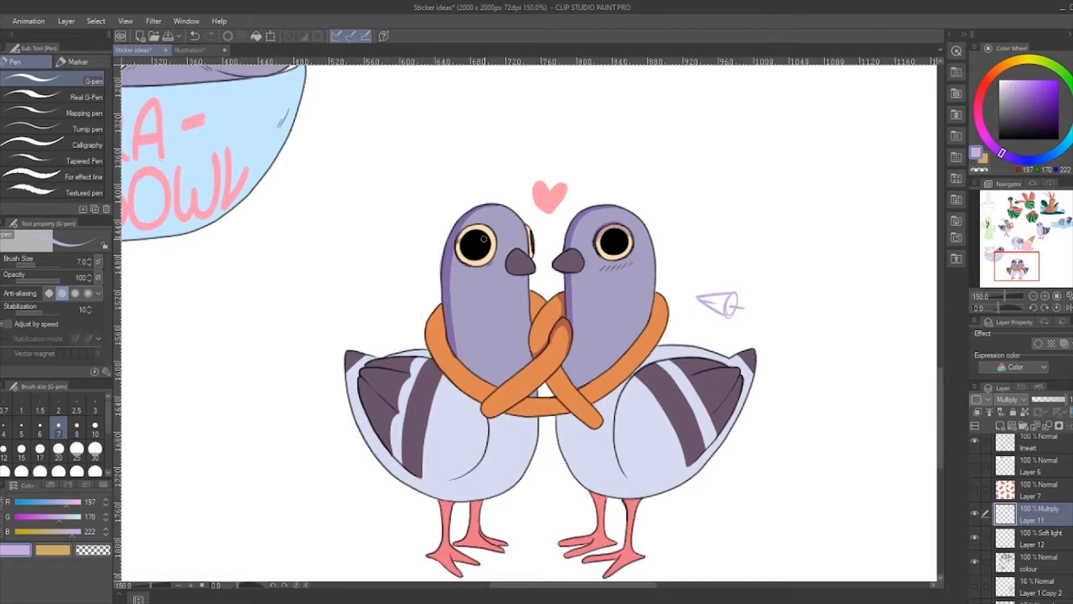
pyautogui.moveTo(495, 242)
pyautogui.mouseDown()
pyautogui.moveTo(457, 241)
pyautogui.moveTo(490, 229)
pyautogui.moveTo(496, 242)
pyautogui.moveTo(532, 241)
pyautogui.mouseUp()
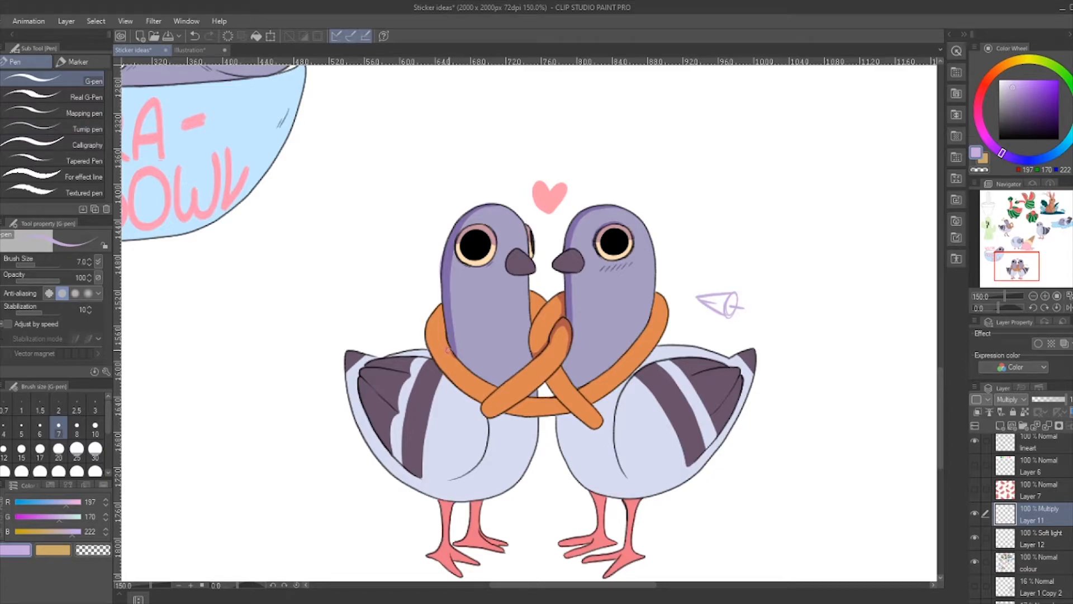
pyautogui.moveTo(447, 350); pyautogui.dragTo(428, 338)
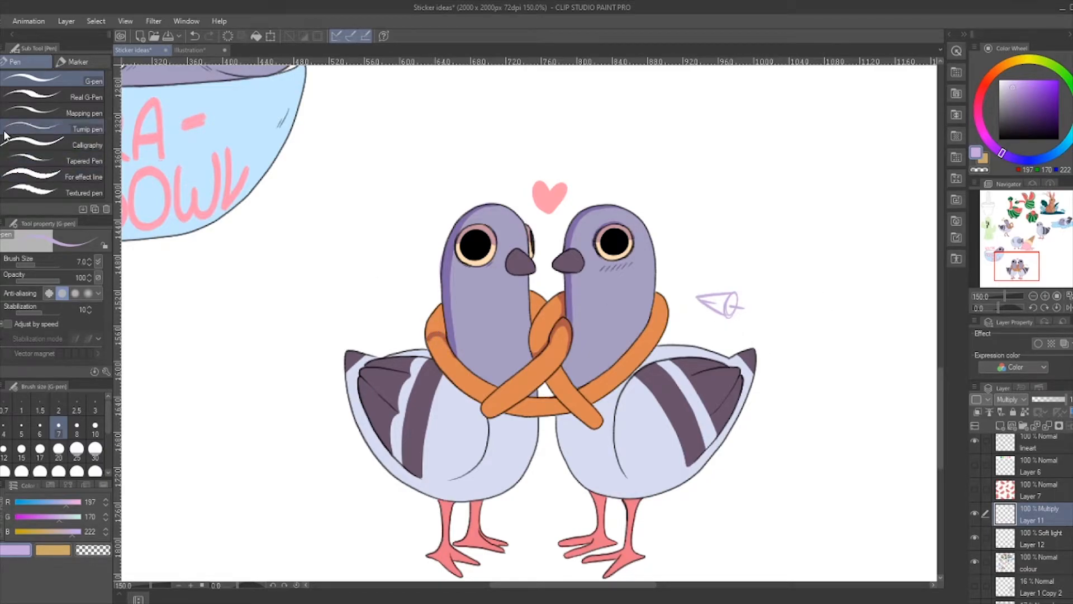
# Select the light-direction marker with the Selection pen, move it down and further right of the pigeons, and clear the selection
pyautogui.press('m')
pyautogui.press('[')
pyautogui.press('[')
pyautogui.press('[')
pyautogui.press('[')
pyautogui.press('[')
pyautogui.press('[')
pyautogui.click(728, 300)
pyautogui.click(775, 358)
pyautogui.moveTo(746, 313); pyautogui.dragTo(828, 374)
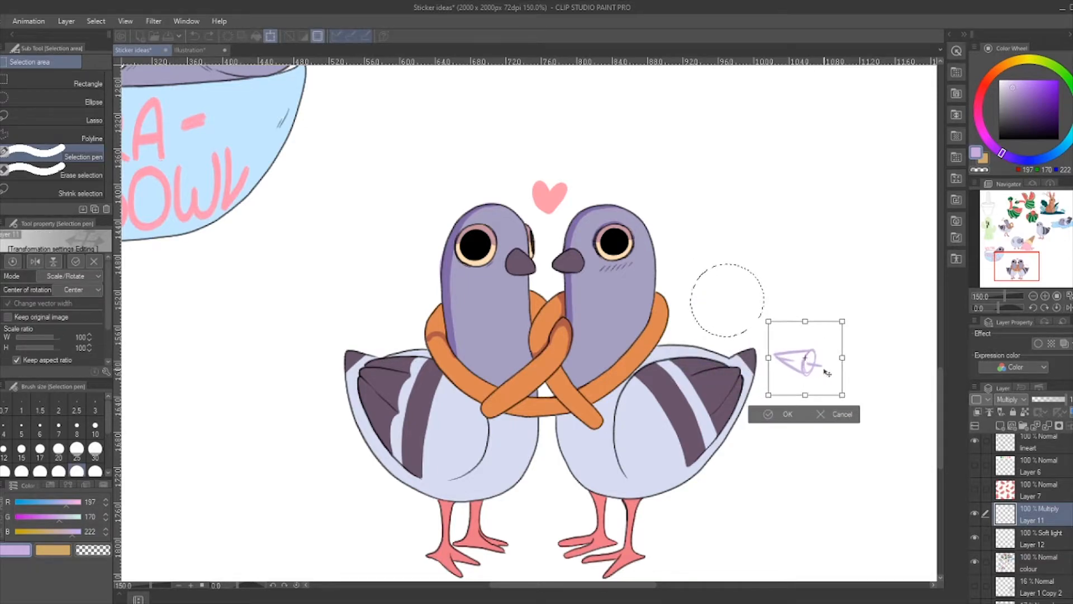
pyautogui.click(784, 414)
pyautogui.hotkey('ctrl', 'd')
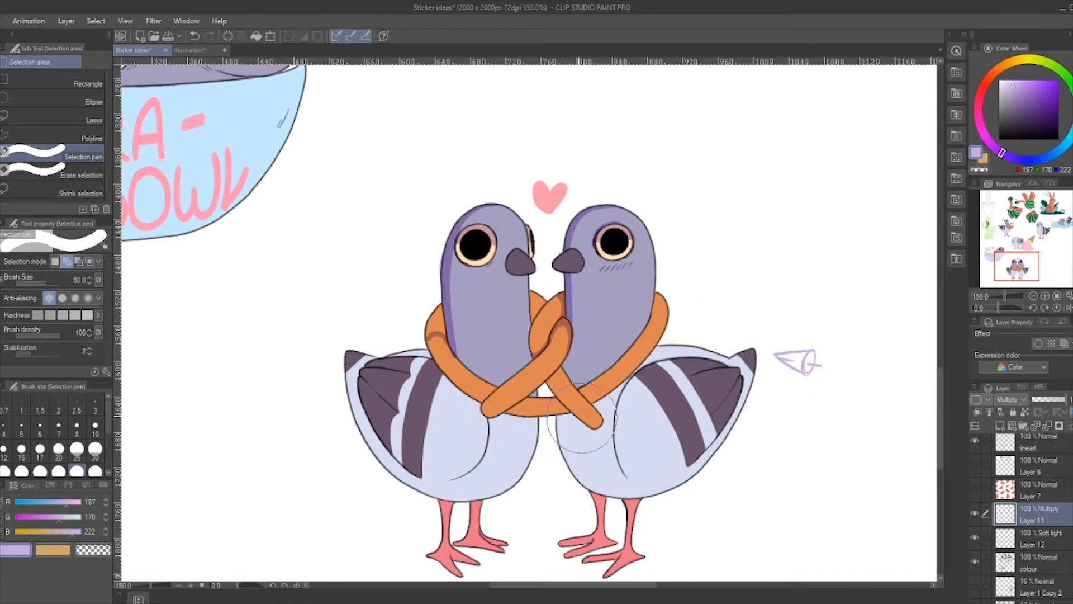
# Shade the pretzel loop, its cast shadows on the left pigeon's neck, and the dark feathers of the left pigeon's wing
pyautogui.press('p')
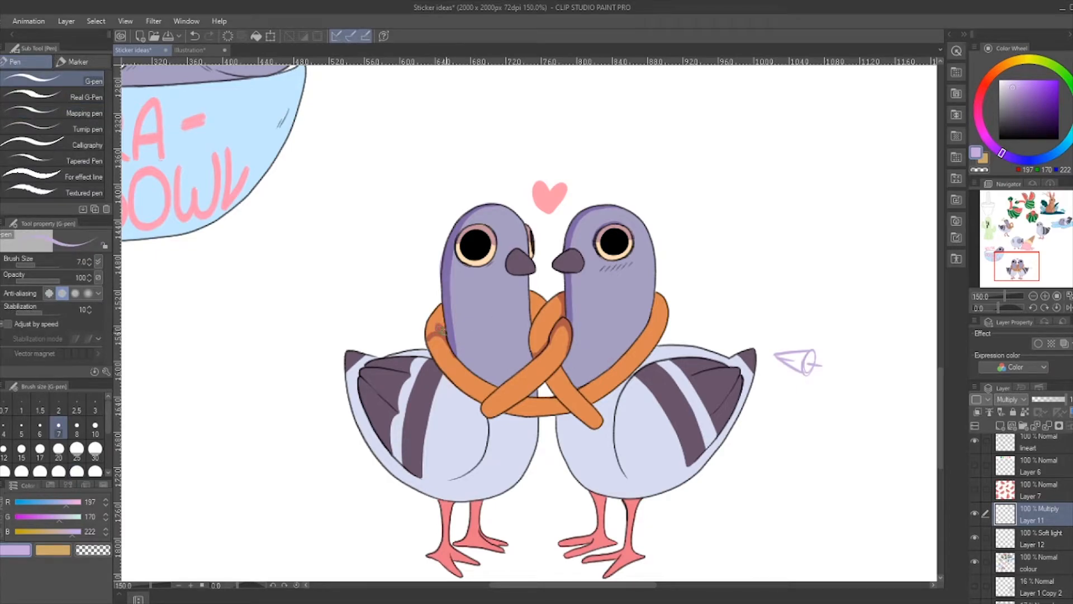
pyautogui.moveTo(429, 332)
pyautogui.mouseDown()
pyautogui.moveTo(438, 306)
pyautogui.moveTo(441, 325)
pyautogui.mouseUp()
pyautogui.moveTo(526, 321)
pyautogui.mouseDown()
pyautogui.moveTo(530, 358)
pyautogui.moveTo(531, 309)
pyautogui.mouseUp()
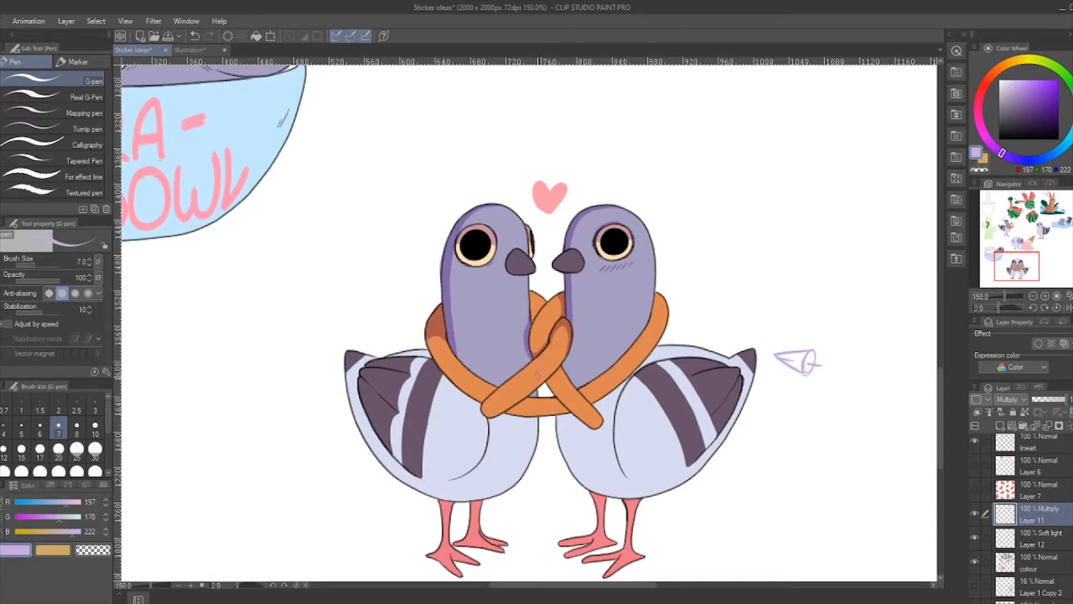
pyautogui.moveTo(480, 400); pyautogui.dragTo(497, 386)
pyautogui.moveTo(410, 471)
pyautogui.mouseDown()
pyautogui.moveTo(384, 444)
pyautogui.moveTo(392, 410)
pyautogui.mouseUp()
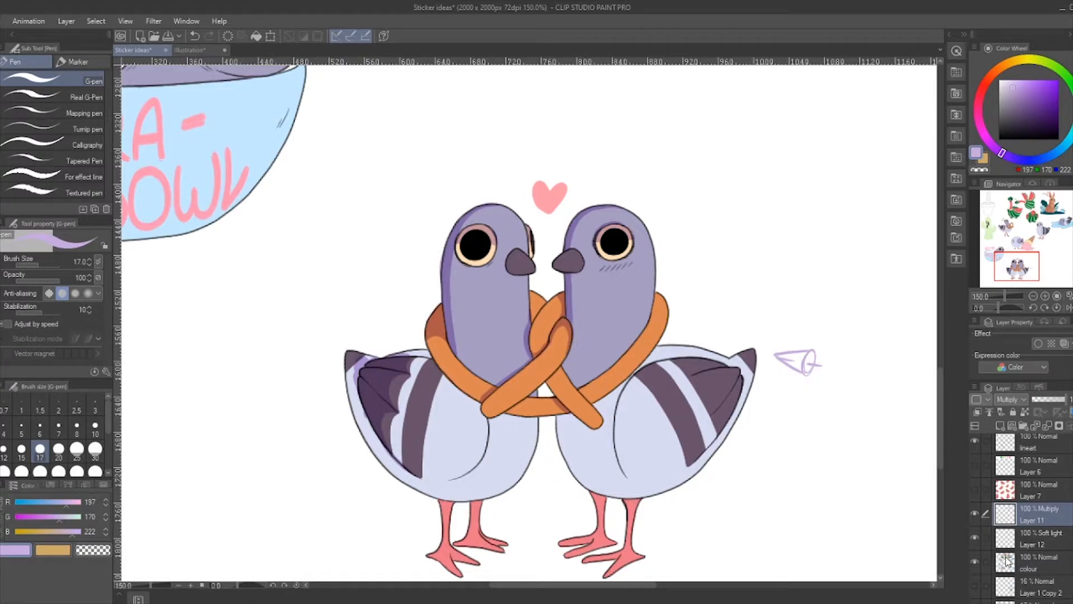
# Select the painted area of the colour layer and shade the left pigeon's tail and back edge with a size 50 G-pen
pyautogui.keyDown('ctrl'); pyautogui.click(1009, 561); pyautogui.keyUp('ctrl')
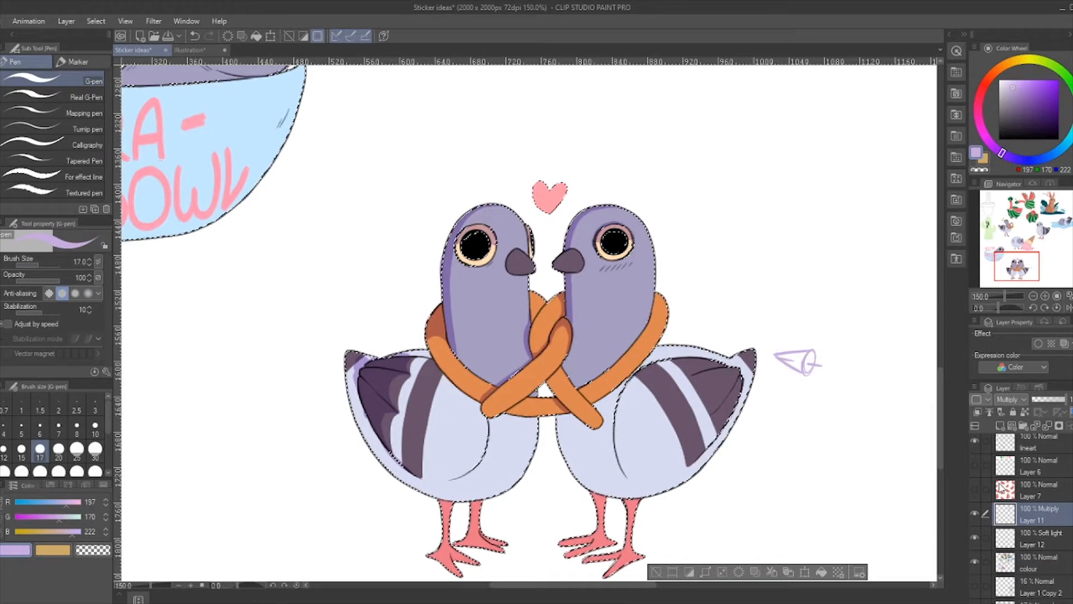
pyautogui.press(']')
pyautogui.press(']')
pyautogui.press(']')
pyautogui.press(']')
pyautogui.press(']')
pyautogui.moveTo(347, 355); pyautogui.dragTo(355, 439)
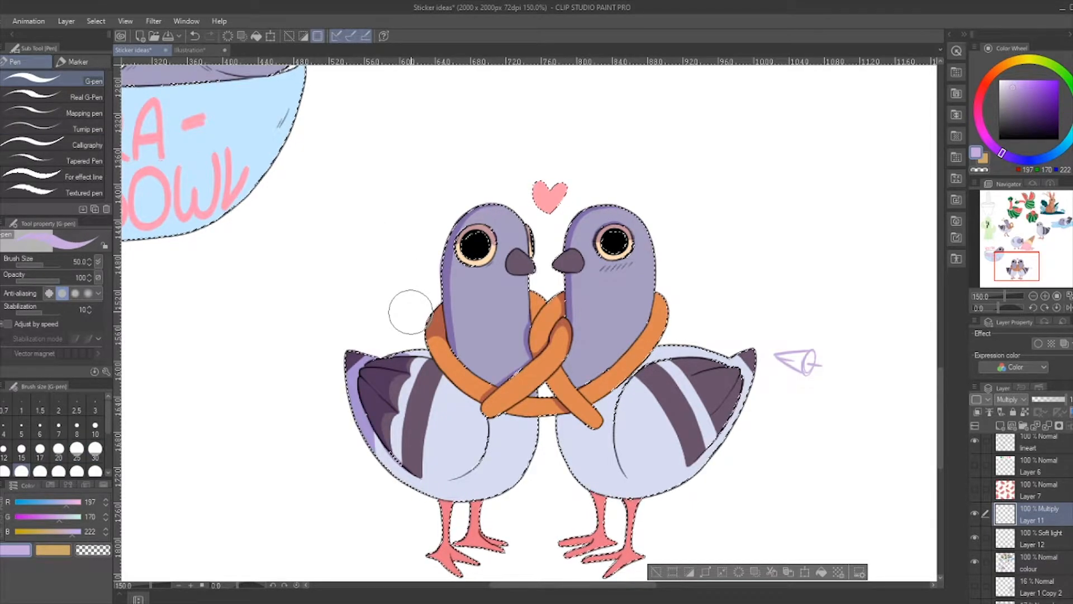
# Shade the underside of the left pigeon's body with a size 7 G-pen, tidying with a size 8 Hard eraser
pyautogui.press('[')
pyautogui.press('[')
pyautogui.press('[')
pyautogui.press('[')
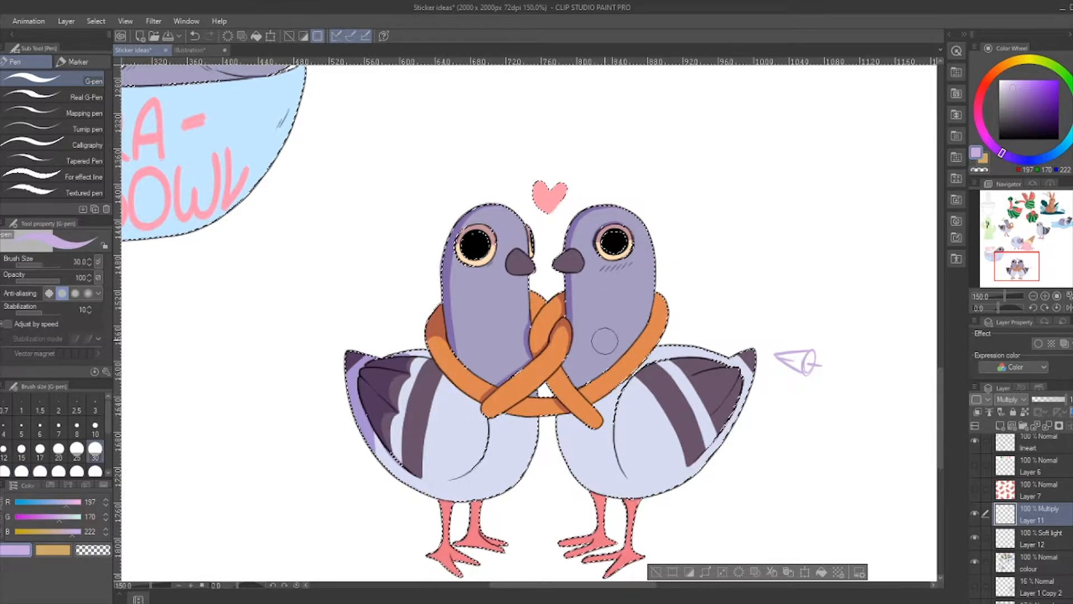
pyautogui.press('[')
pyautogui.press('[')
pyautogui.press('[')
pyautogui.press('[')
pyautogui.press('[')
pyautogui.press('[')
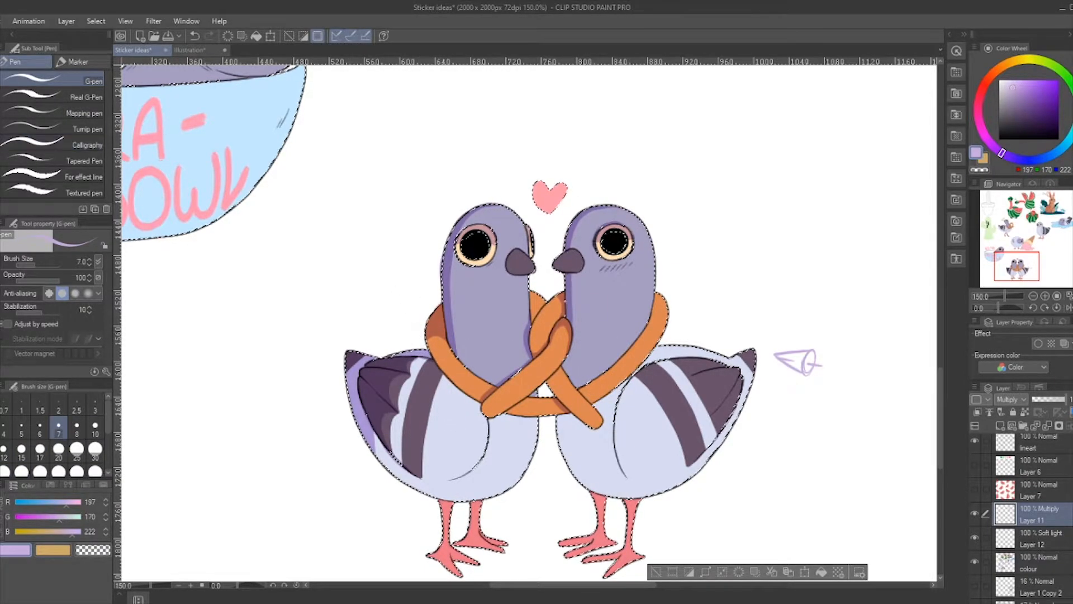
pyautogui.press('e')
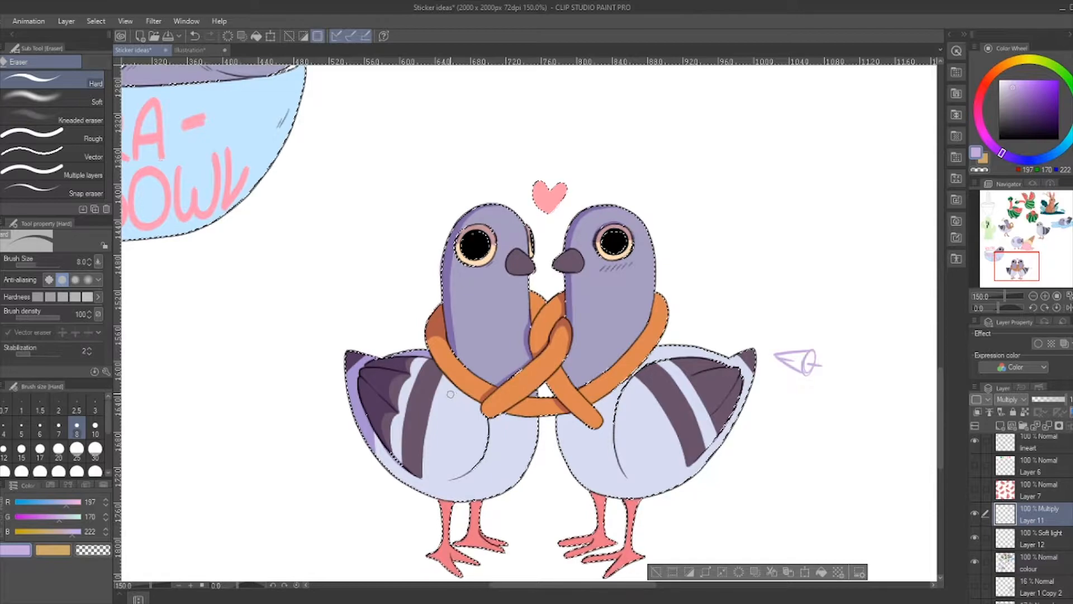
pyautogui.press('p')
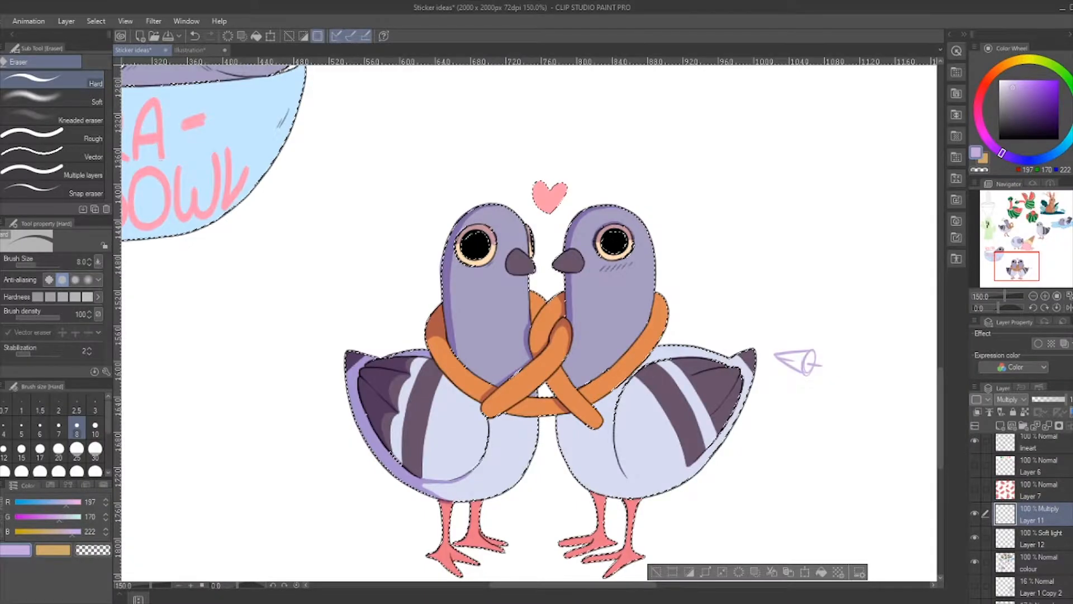
# Shade the right pigeon's chest and belly edge and the tops of its legs with the size 7 G-pen
pyautogui.press('p')
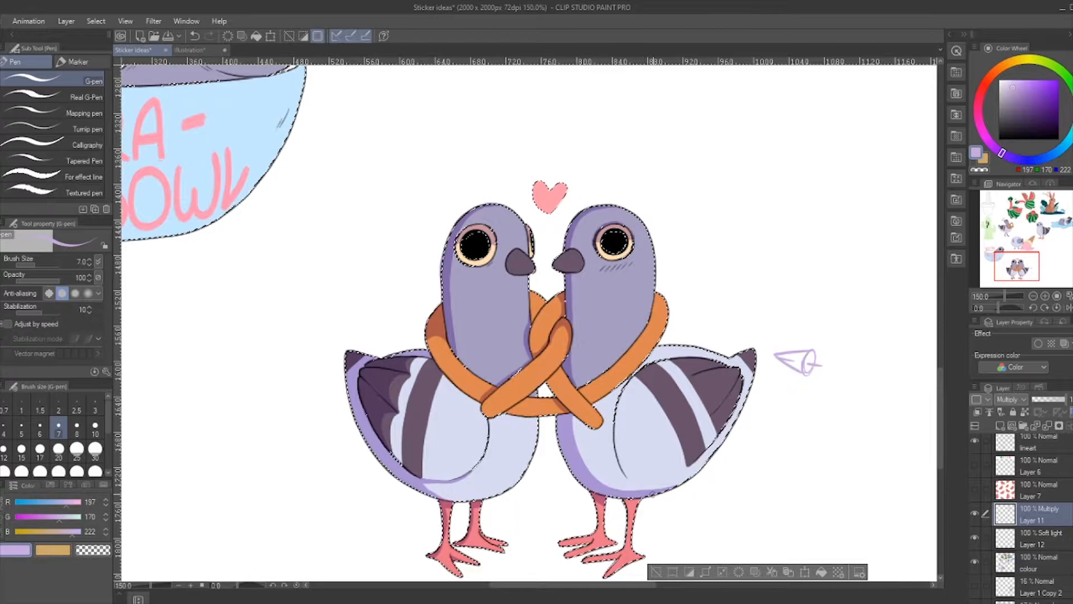
pyautogui.moveTo(561, 422); pyautogui.dragTo(669, 486)
pyautogui.moveTo(594, 497); pyautogui.dragTo(608, 502)
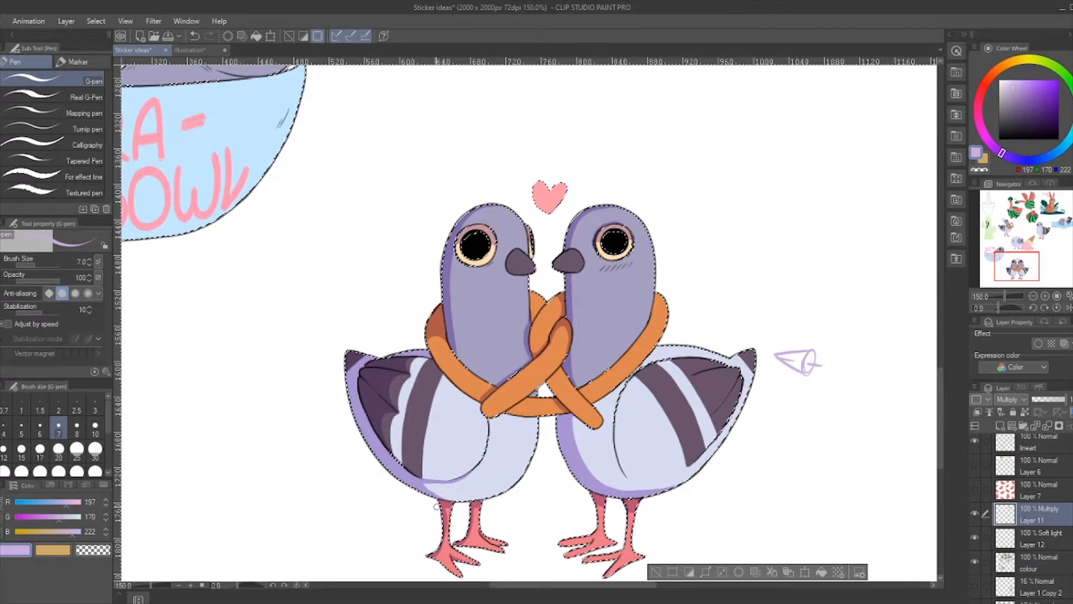
# Shade the front and lower edge of the right pigeon's wing and its toes in light purple, clearing the selection
pyautogui.moveTo(633, 461); pyautogui.dragTo(627, 473)
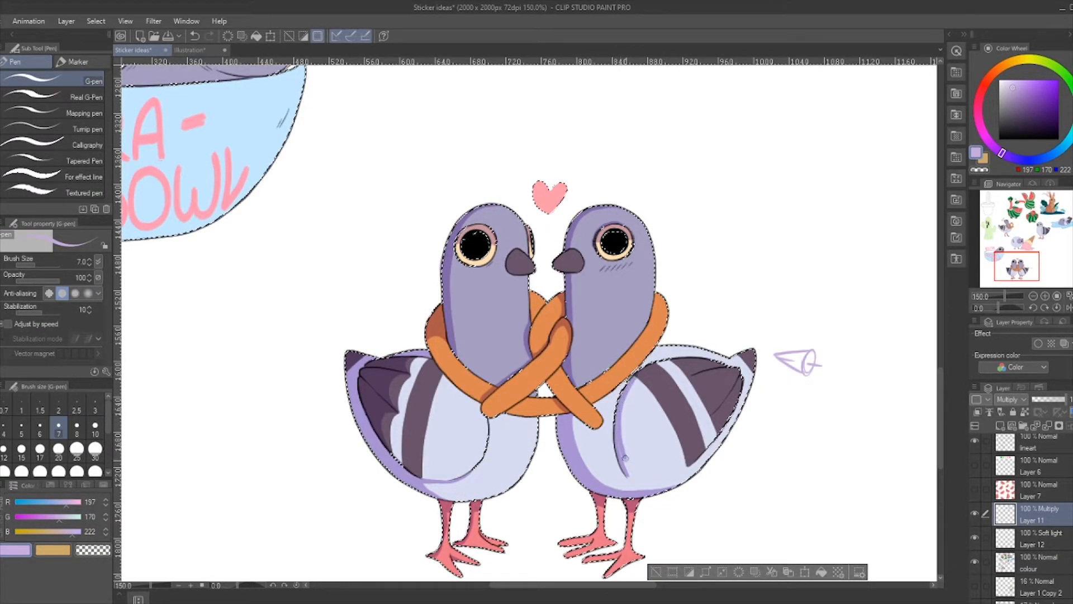
pyautogui.moveTo(627, 472); pyautogui.dragTo(641, 479)
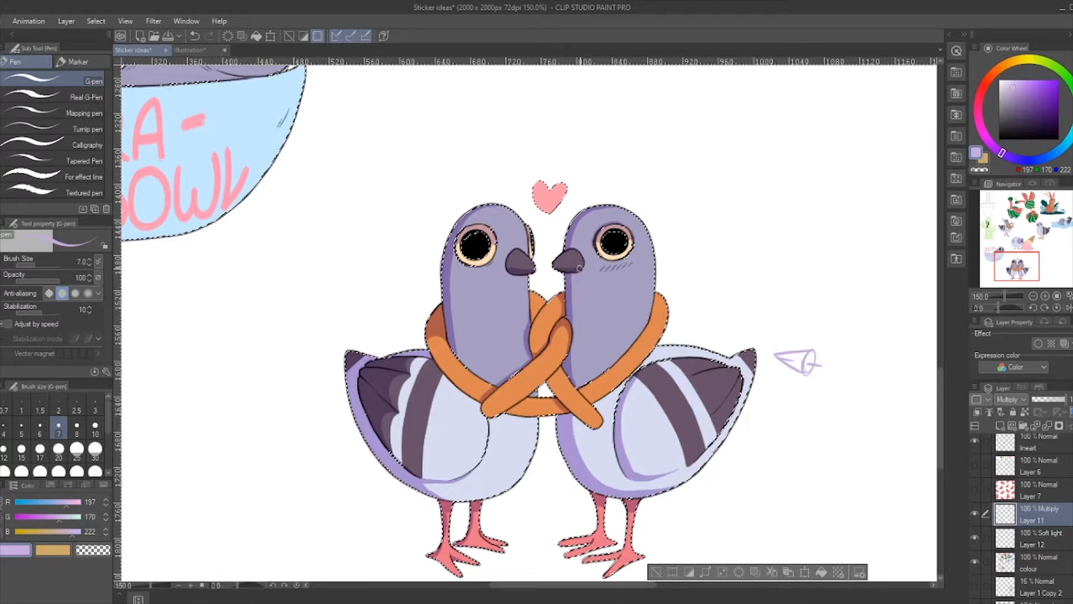
pyautogui.click(657, 572)
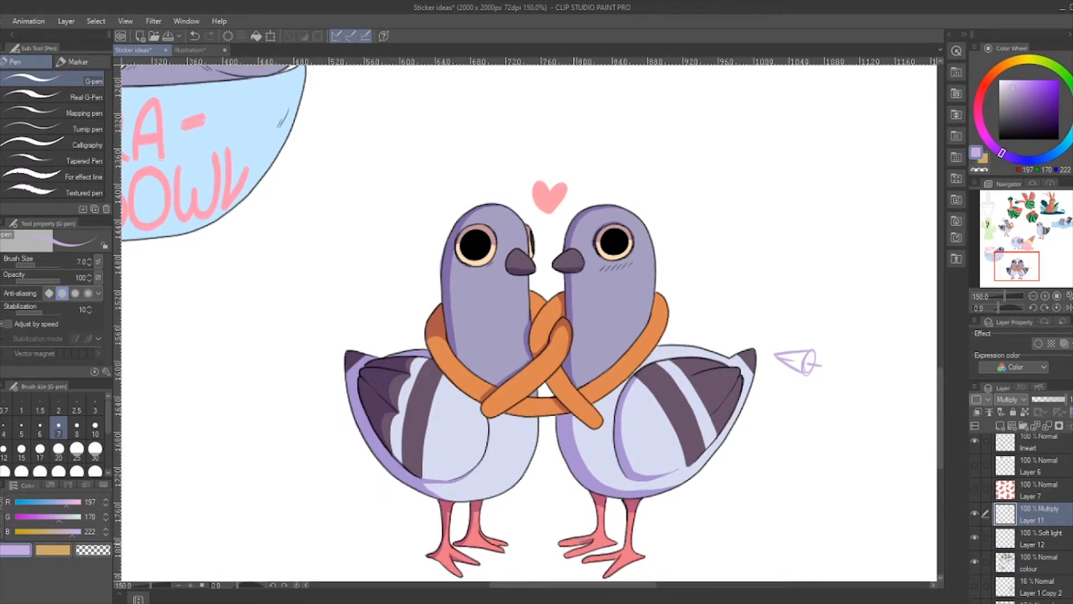
pyautogui.moveTo(586, 559); pyautogui.dragTo(619, 555)
# Try a light purple foreground-to-transparent gradient on the Multiply layer across the whole painted area of the colour layer
pyautogui.click(1021, 563)
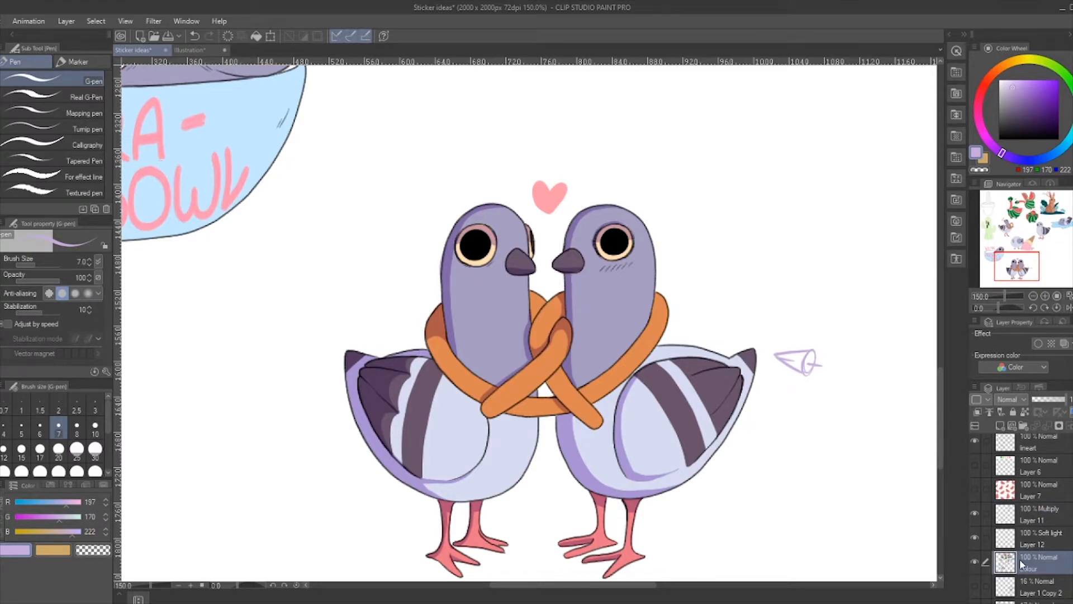
pyautogui.keyDown('ctrl'); pyautogui.click(1005, 562); pyautogui.keyUp('ctrl')
pyautogui.click(1031, 514)
pyautogui.press('g')
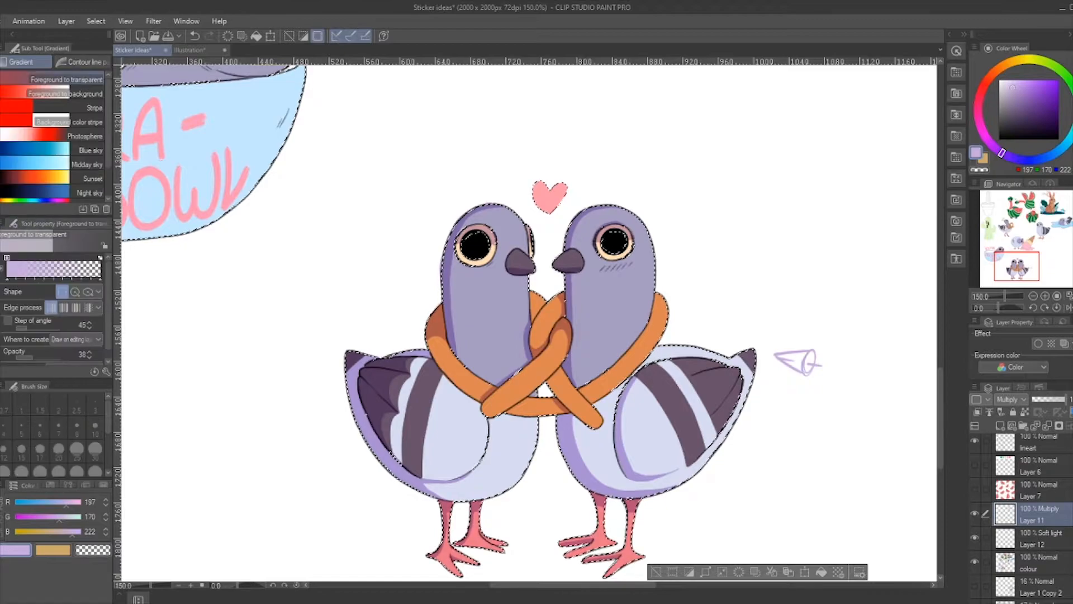
pyautogui.moveTo(327, 420); pyautogui.dragTo(533, 421)
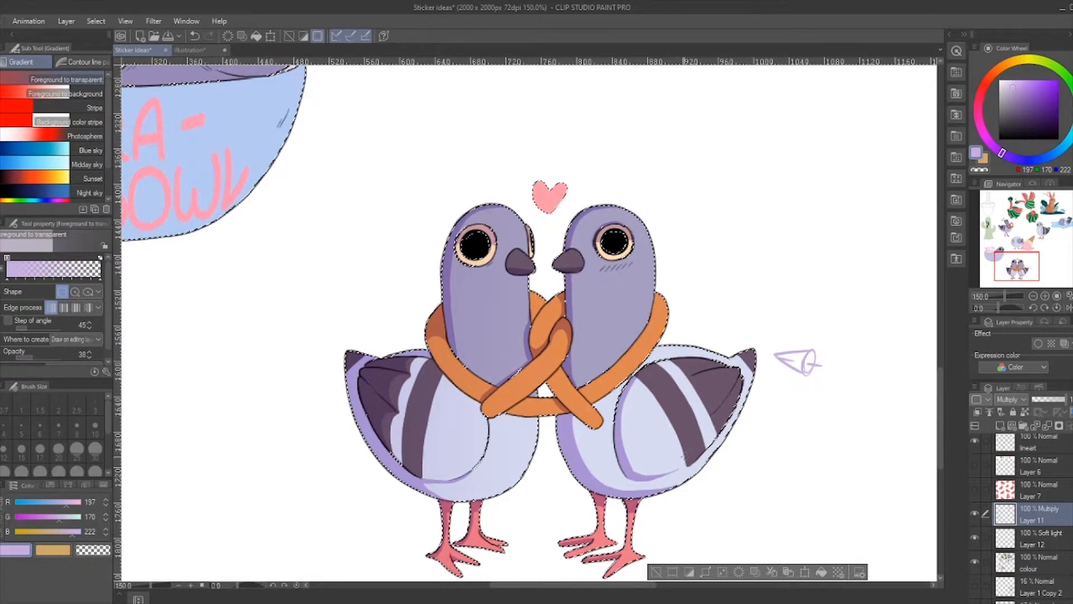
pyautogui.hotkey('ctrl', 'z')
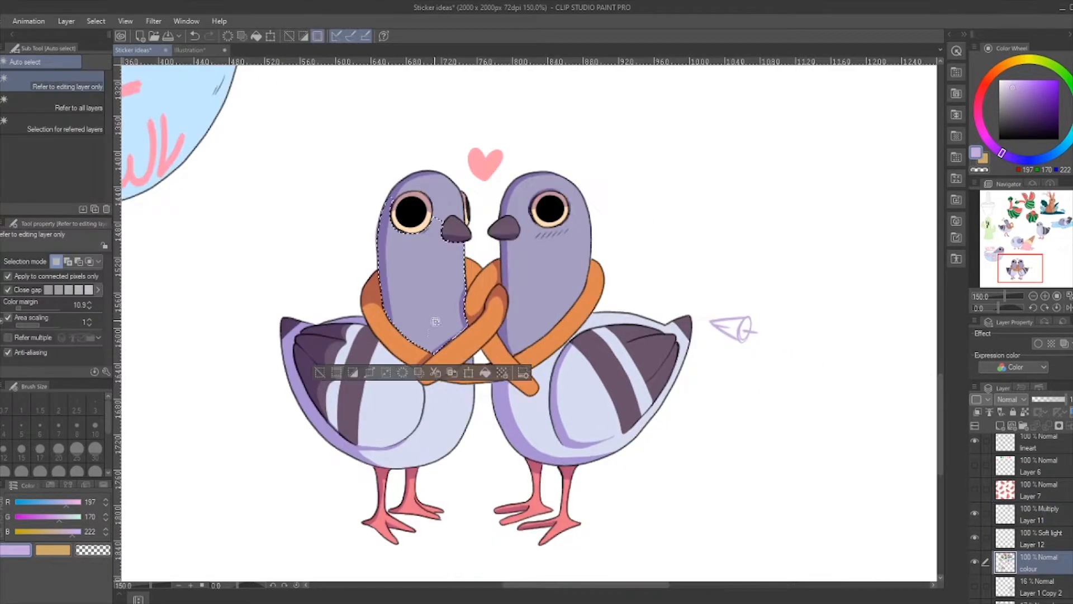
# Add the left pigeon's wing, body, legs and pretzel to the colour-layer selection, filling in the eye and beak with the Selection pen
pyautogui.keyDown('shift'); pyautogui.click(364, 357); pyautogui.keyUp('shift')
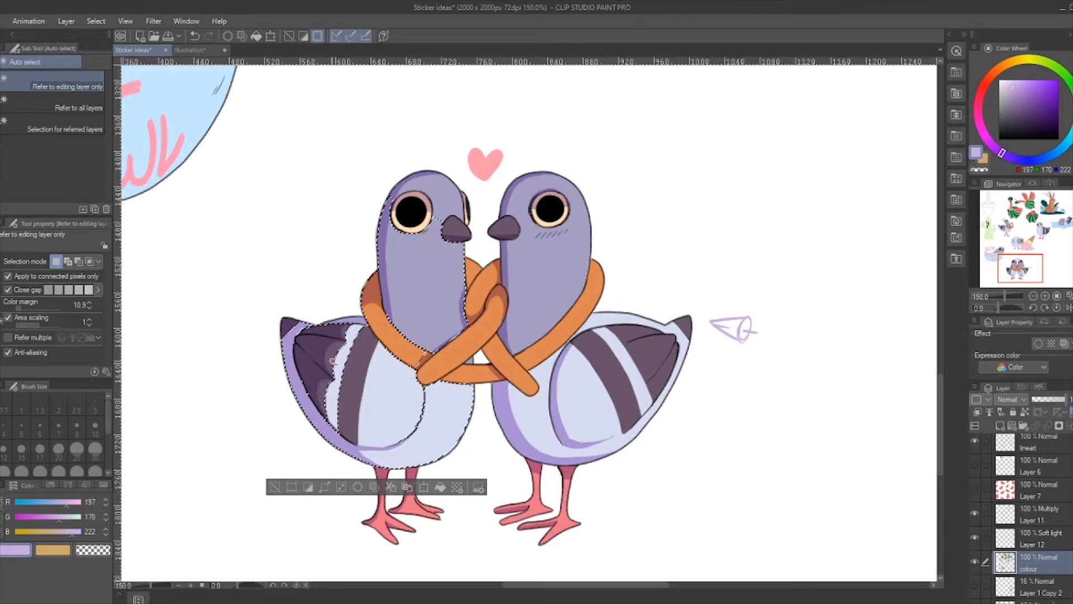
pyautogui.keyDown('shift'); pyautogui.click(400, 503); pyautogui.keyUp('shift')
pyautogui.keyDown('shift'); pyautogui.click(461, 304); pyautogui.keyUp('shift')
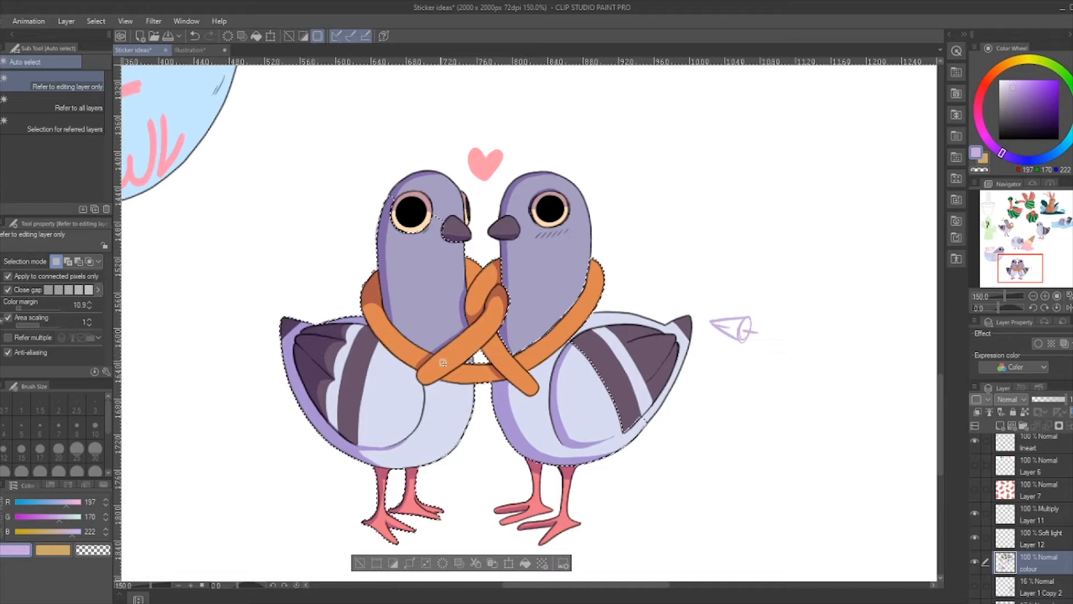
pyautogui.press('m')
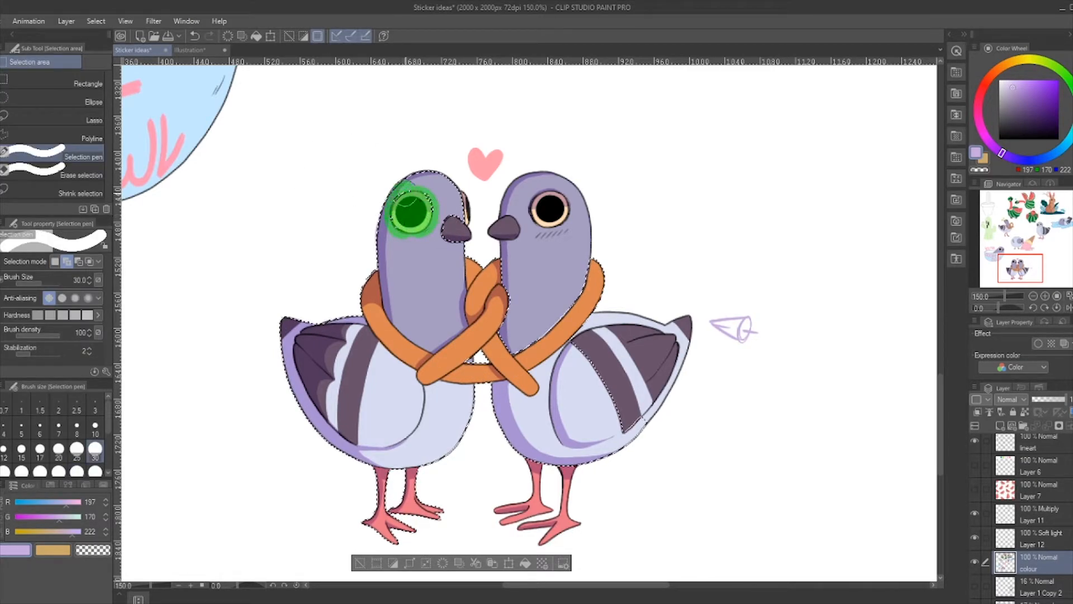
pyautogui.moveTo(471, 236); pyautogui.dragTo(442, 243)
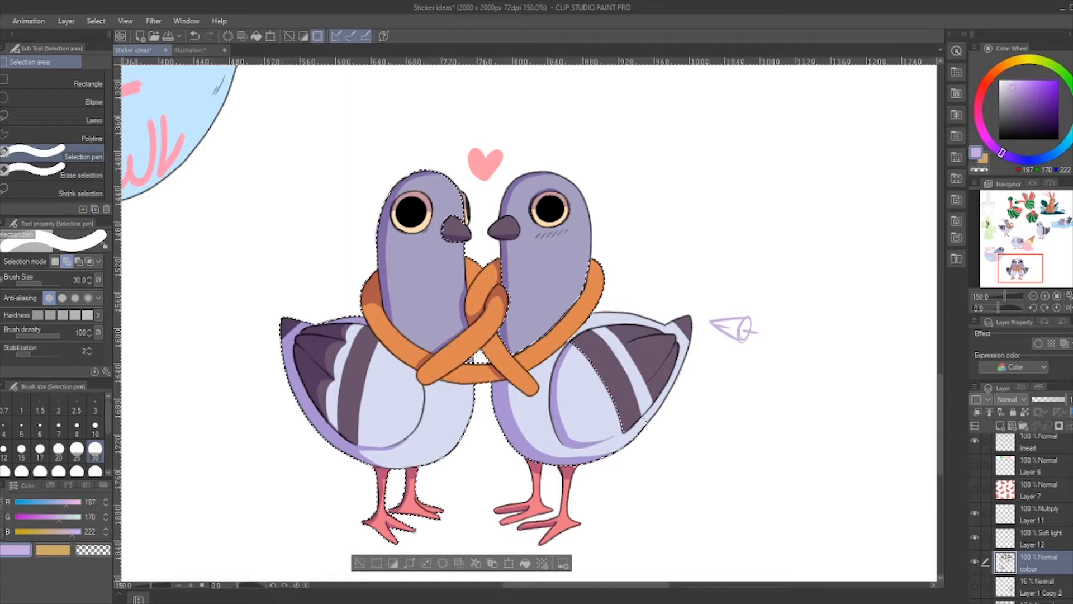
# Apply the light purple foreground-to-transparent gradient to the selected left pigeon on the Multiply layer and clear the selection
pyautogui.press('g')
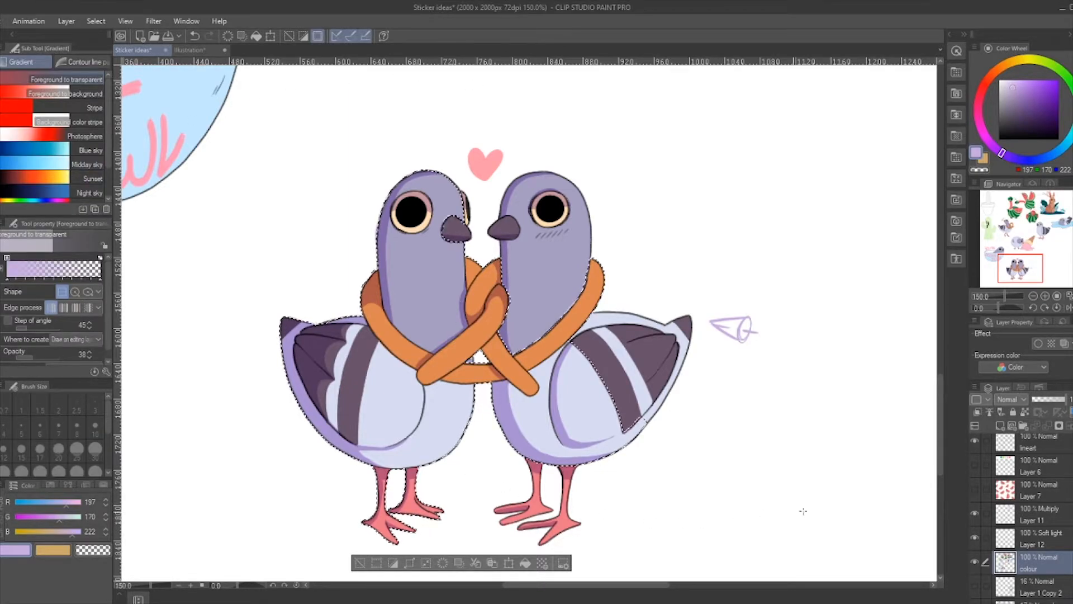
pyautogui.click(1043, 521)
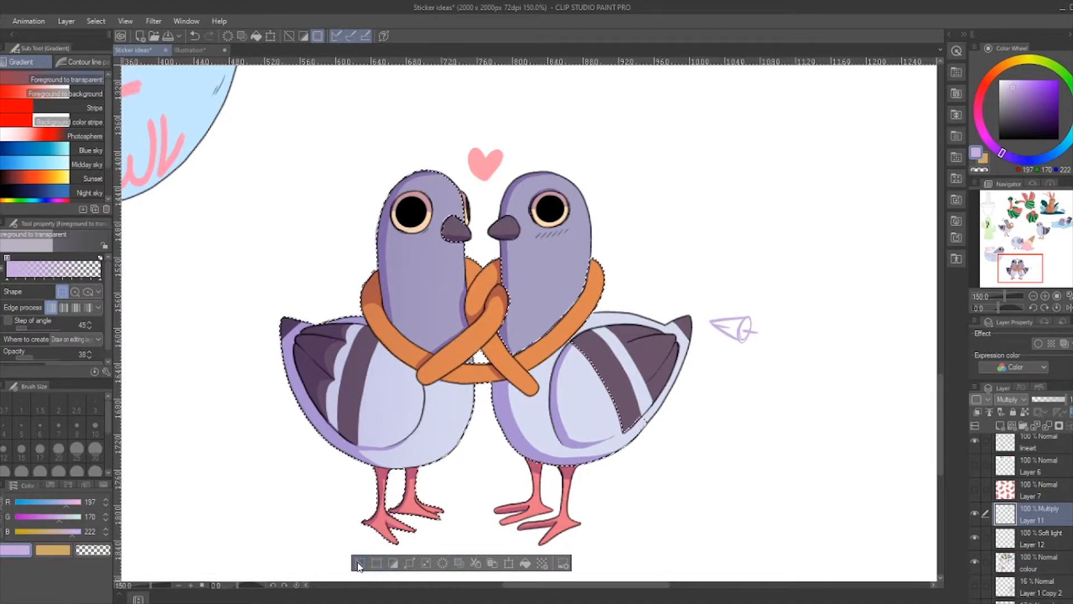
pyautogui.click(358, 562)
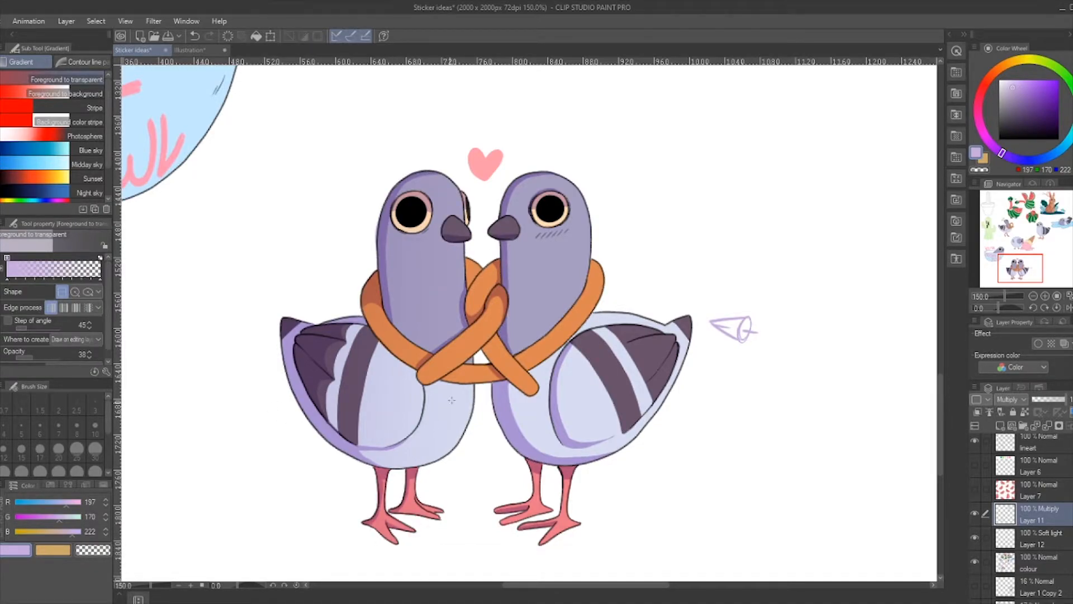
pyautogui.press('w')
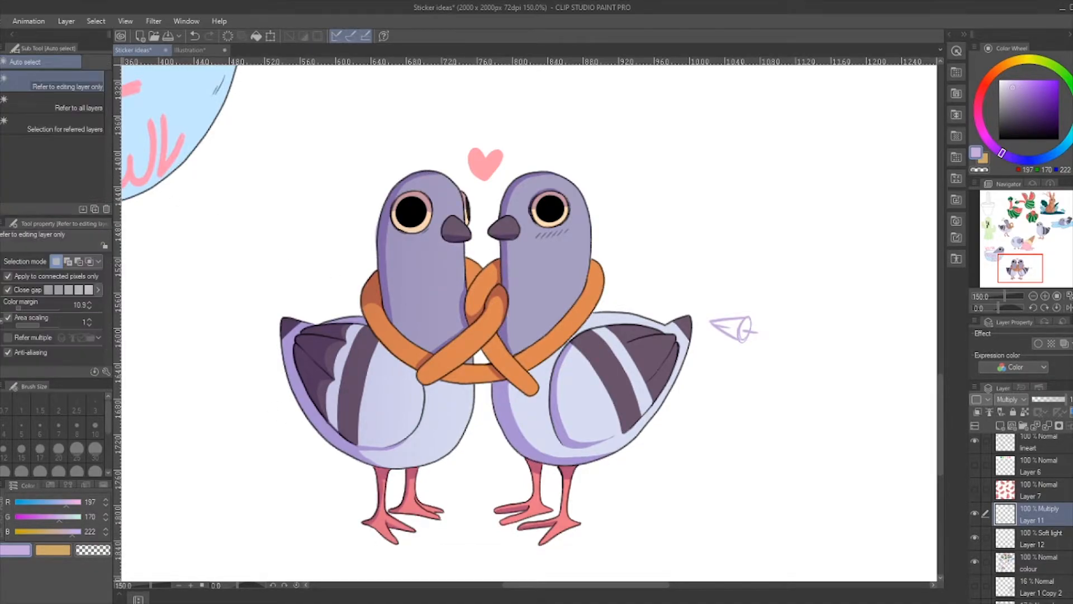
pyautogui.click(580, 347)
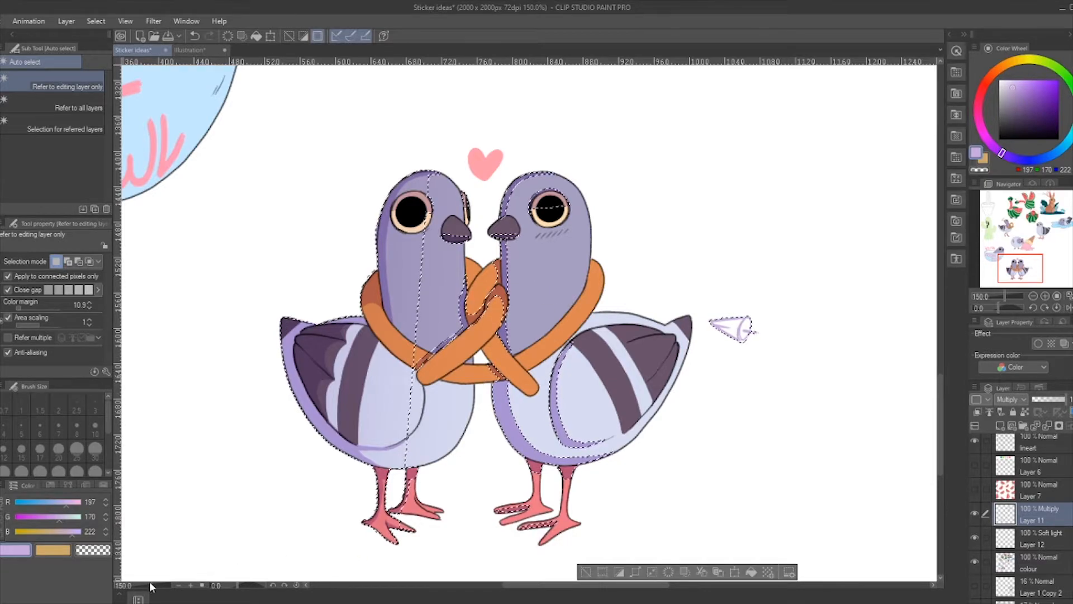
pyautogui.click(586, 572)
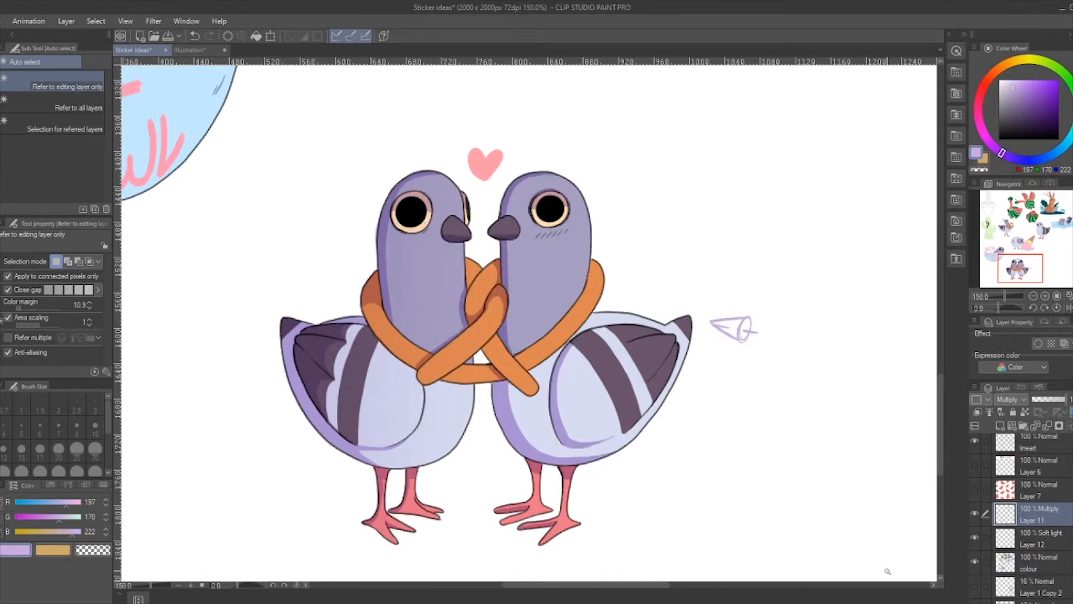
# Select the right pigeon's head, eye, body and wing areas on the colour layer with Auto select
pyautogui.click(1049, 559)
pyautogui.click(558, 332)
pyautogui.keyDown('shift'); pyautogui.click(551, 225); pyautogui.keyUp('shift')
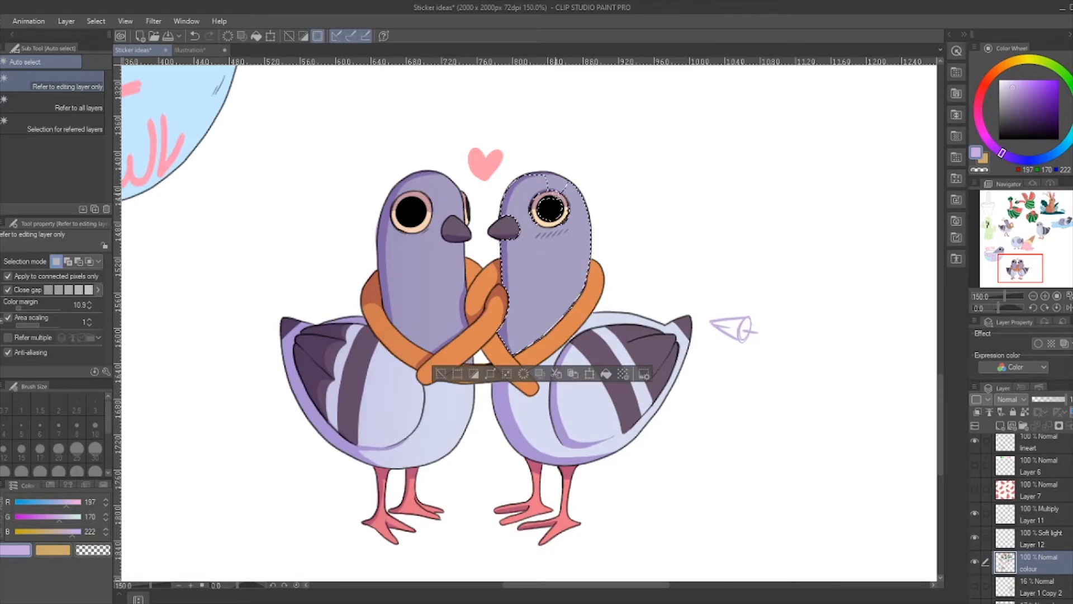
pyautogui.keyDown('shift'); pyautogui.click(566, 200); pyautogui.keyUp('shift')
pyautogui.keyDown('shift'); pyautogui.click(579, 390); pyautogui.keyUp('shift')
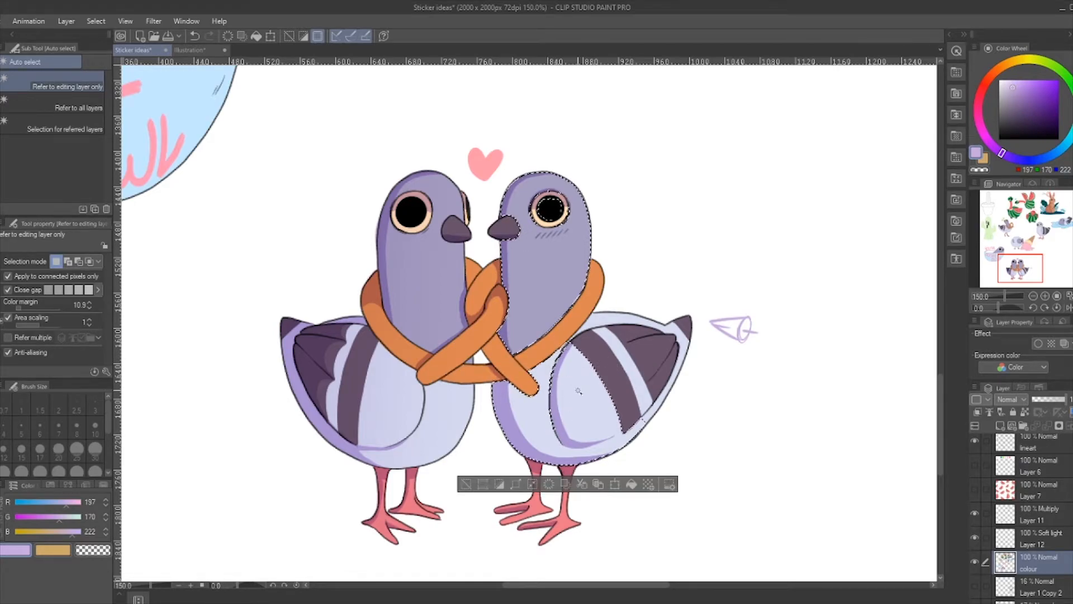
pyautogui.keyDown('shift'); pyautogui.click(610, 372); pyautogui.keyUp('shift')
pyautogui.keyDown('shift'); pyautogui.click(668, 394); pyautogui.keyUp('shift')
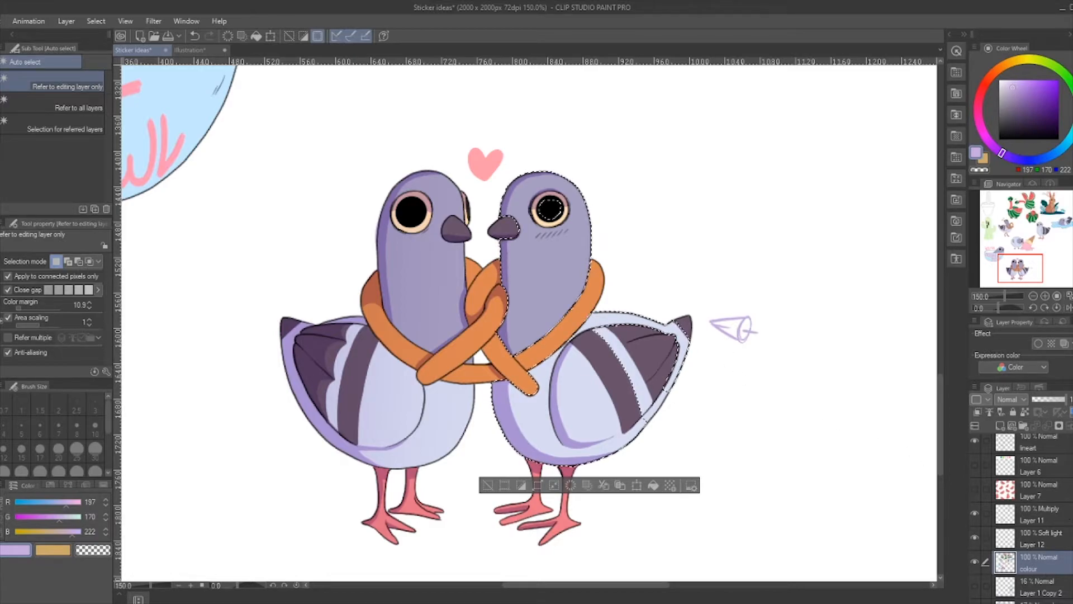
# Apply the light purple foreground-to-transparent gradient from the right pigeon's chest towards its wing on the Multiply layer and clear the selection
pyautogui.press('g')
pyautogui.hotkey('ctrl', 'z')
pyautogui.click(1056, 518)
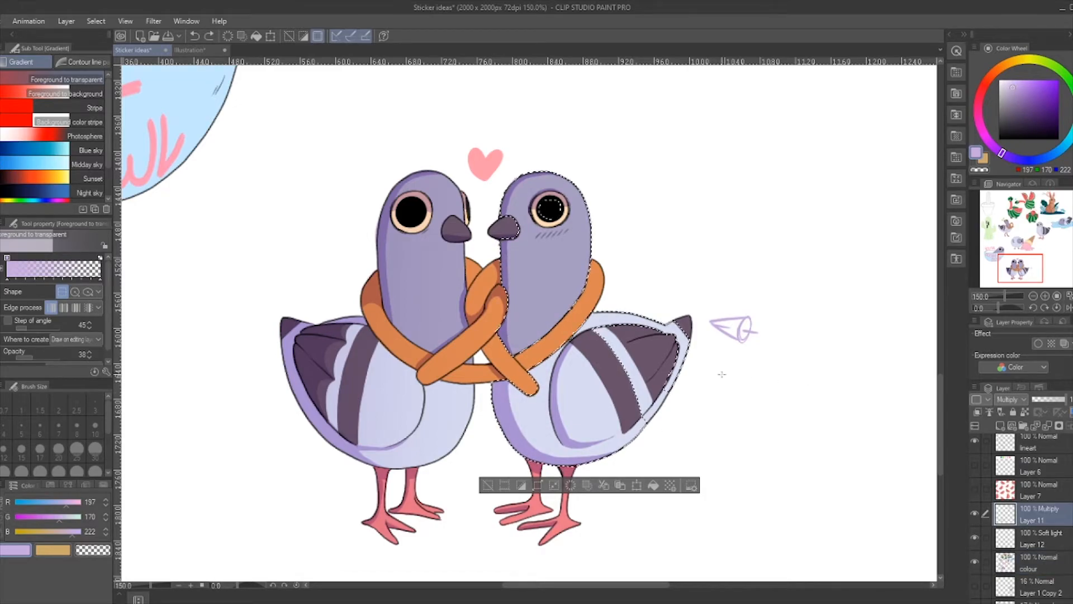
pyautogui.moveTo(484, 362); pyautogui.dragTo(620, 363)
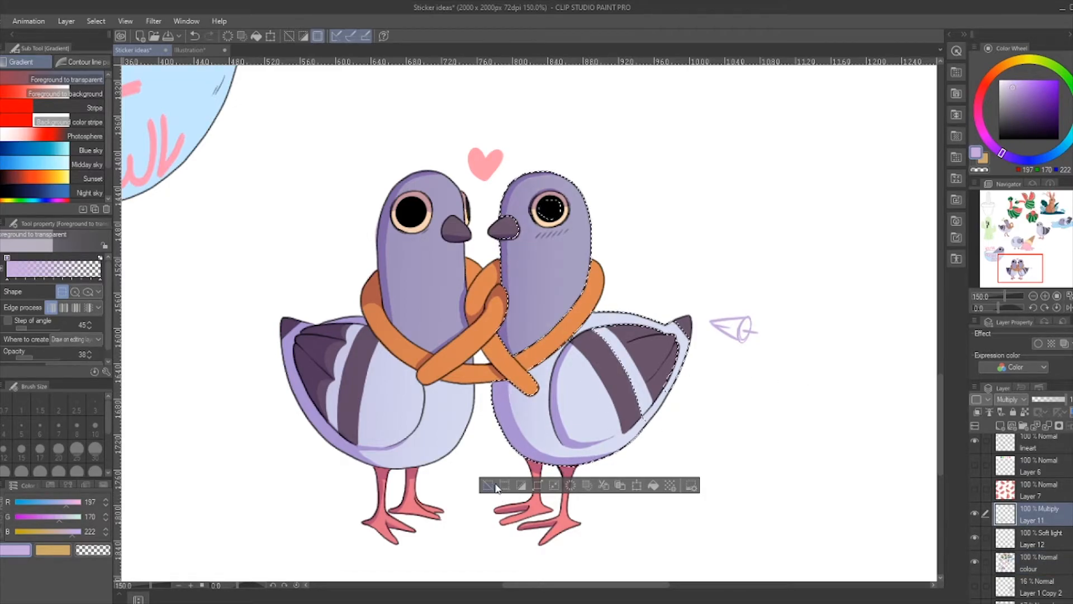
pyautogui.click(497, 485)
# Hide the lineart layer to check the pigeons' colours and shading without outlines
pyautogui.scroll(-2, 771, 536)
pyautogui.scroll(3, 769, 538)
pyautogui.moveTo(1020, 266); pyautogui.dragTo(1022, 266)
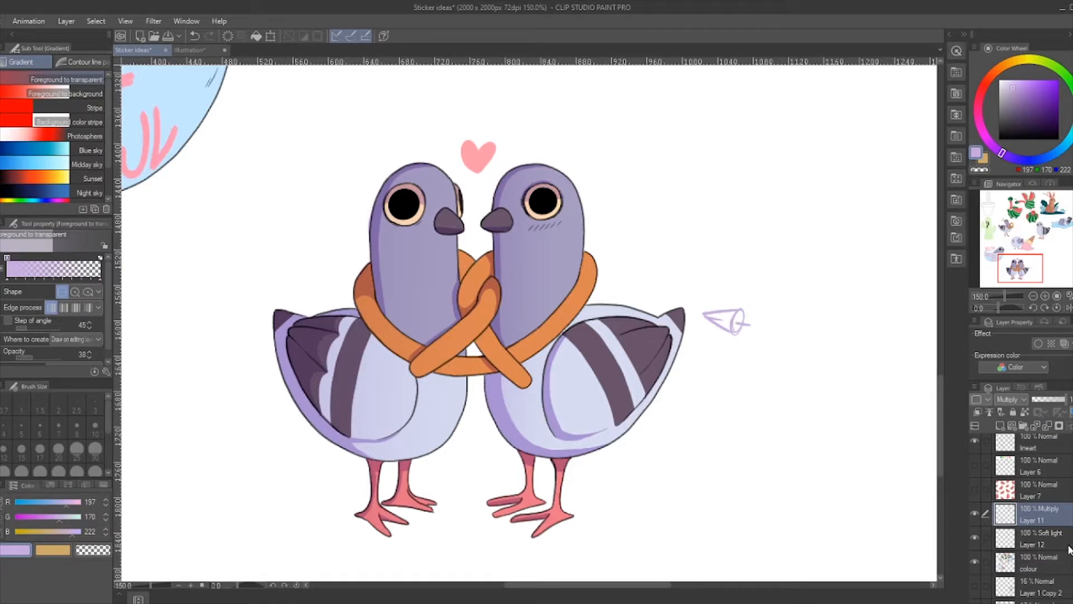
pyautogui.scroll(2, 1018, 503)
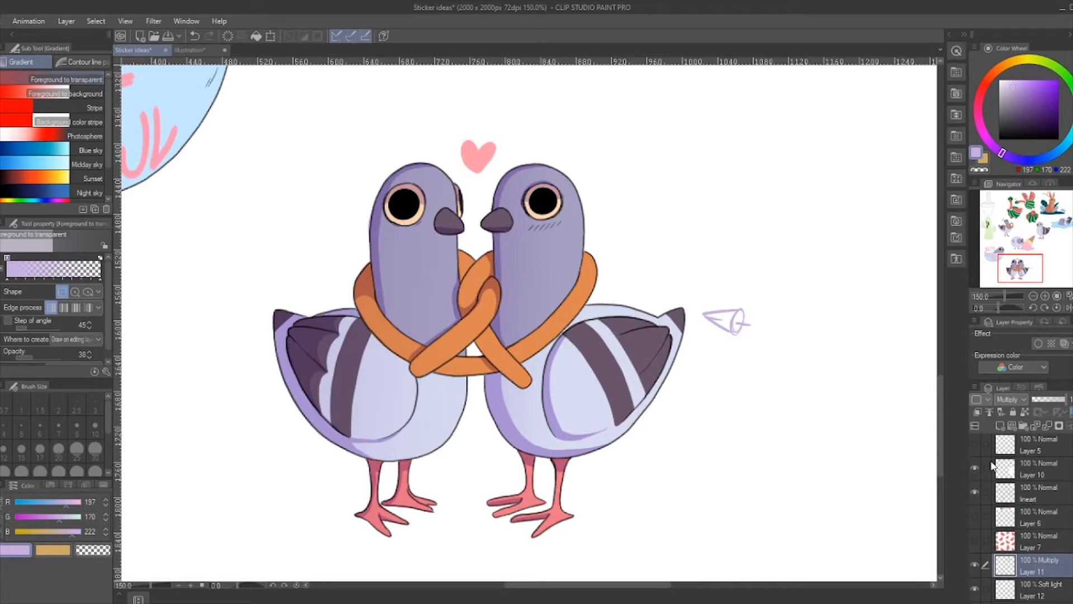
pyautogui.click(975, 492)
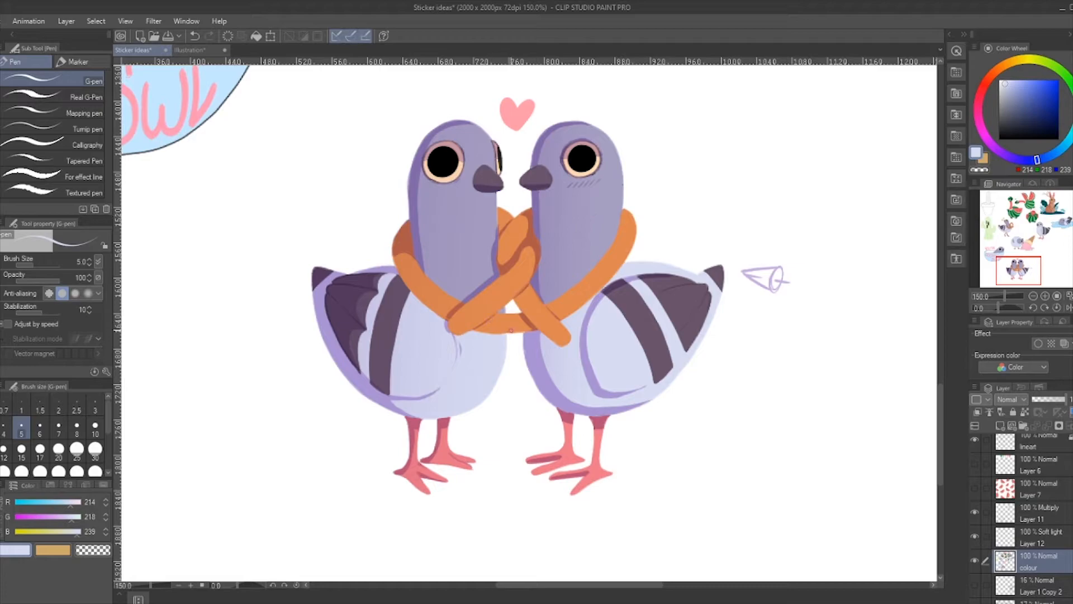
# Tidy the shading around the pretzel on the Multiply layer with a size 6 Hard eraser
pyautogui.press('e')
pyautogui.click(1039, 514)
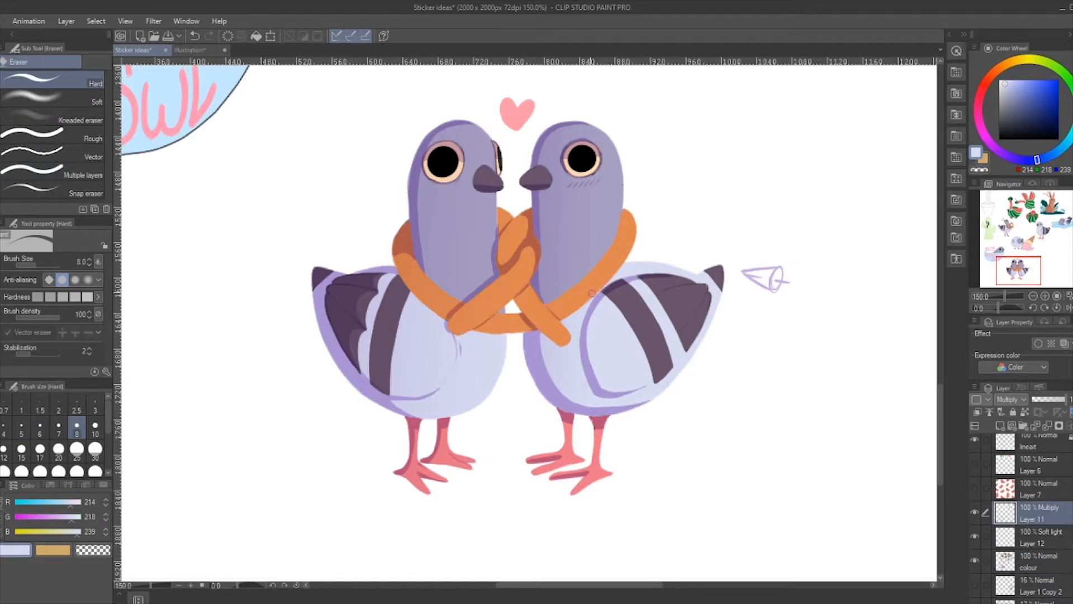
pyautogui.press('[')
pyautogui.press('[')
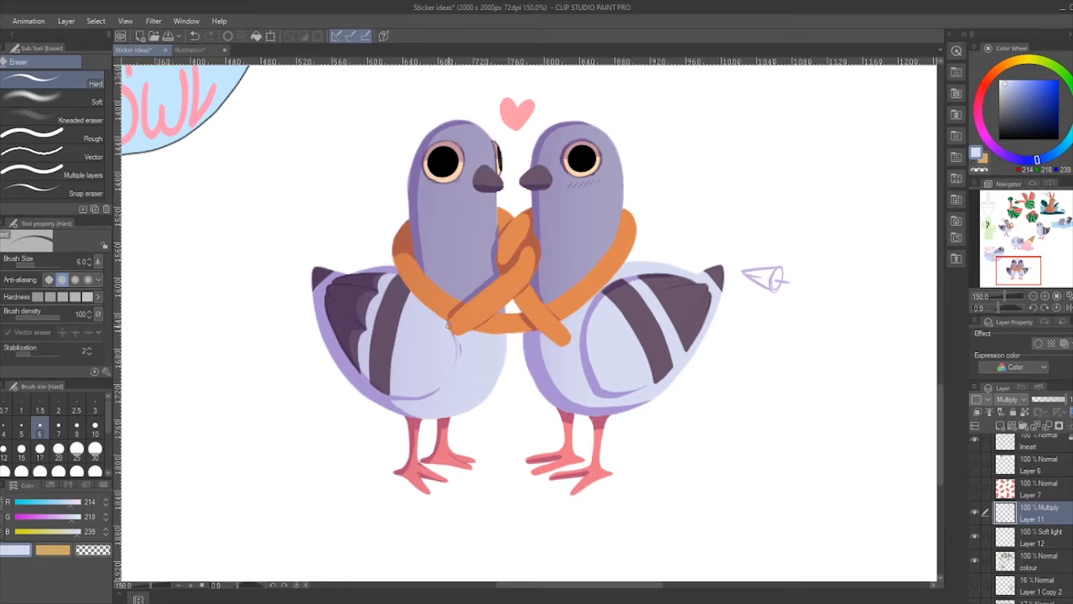
# Select the lineart layer and set the drawing colour to black
pyautogui.scroll(1, 491, 275)
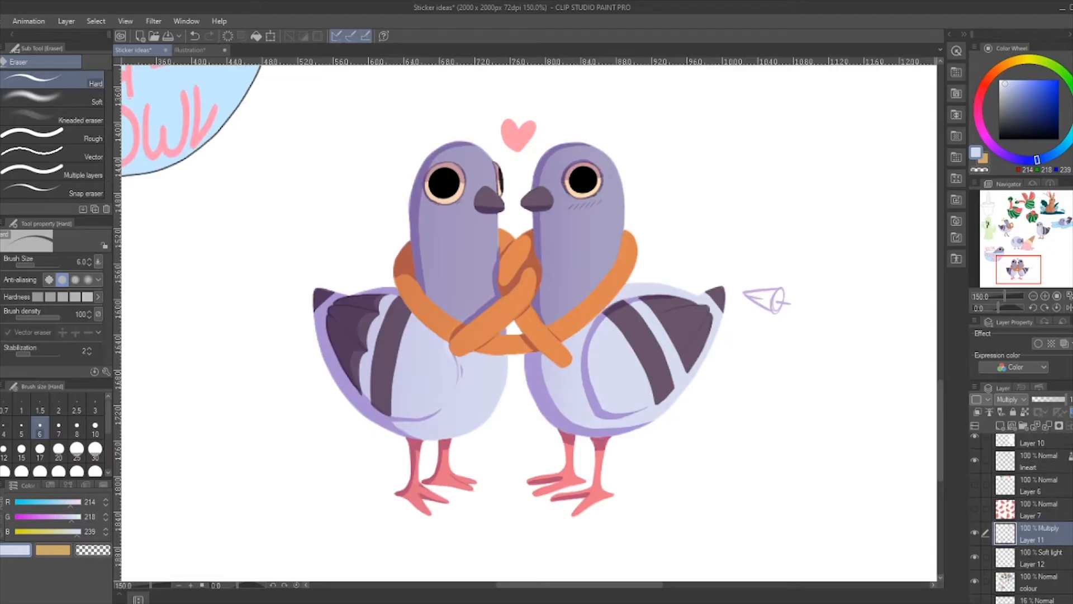
pyautogui.scroll(2, 1053, 492)
pyautogui.click(1050, 490)
pyautogui.moveTo(1019, 105); pyautogui.dragTo(1016, 142)
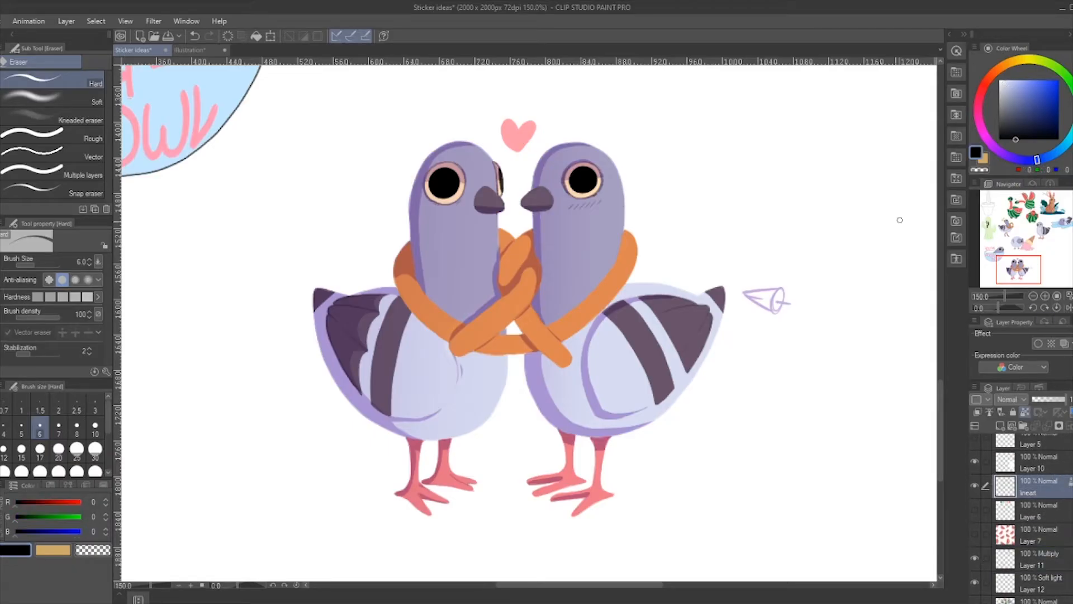
pyautogui.press(']')
pyautogui.press(']')
pyautogui.press(']')
pyautogui.press(']')
pyautogui.press(']')
pyautogui.press(']')
pyautogui.press(']')
pyautogui.press(']')
pyautogui.press(']')
pyautogui.press(']')
pyautogui.press(']')
pyautogui.press(']')
pyautogui.press(']')
pyautogui.press(']')
pyautogui.moveTo(443, 173); pyautogui.dragTo(470, 173)
pyautogui.hotkey('ctrl', 'z')
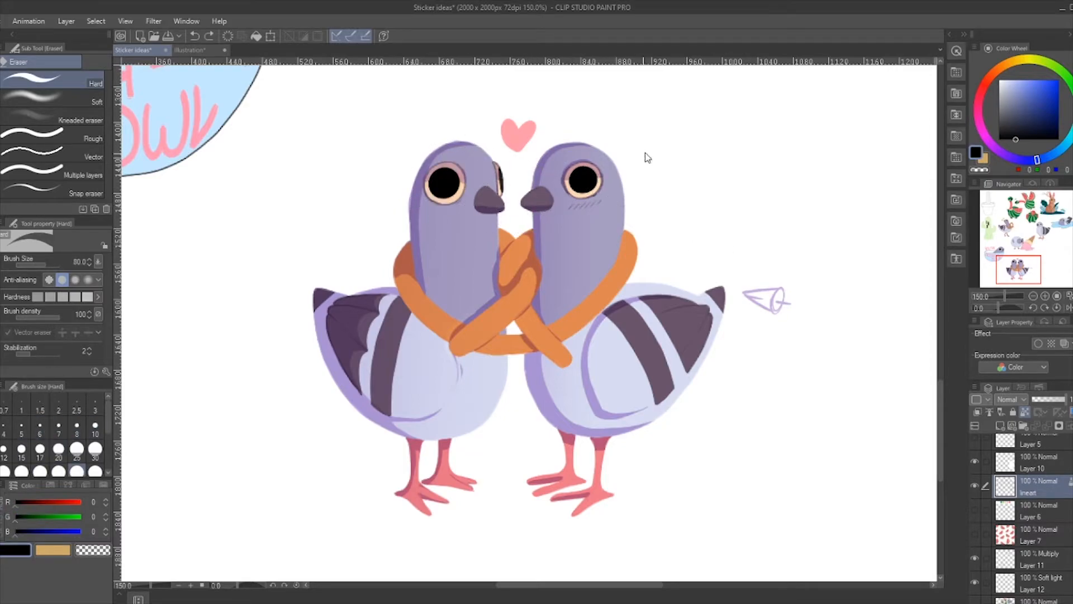
# Recolour the outlines of the left pigeon and the right pigeon's head black with the G-pen enlarged to size 100
pyautogui.press('p')
pyautogui.press(']')
pyautogui.press(']')
pyautogui.press(']')
pyautogui.press(']')
pyautogui.press(']')
pyautogui.press(']')
pyautogui.press(']')
pyautogui.press(']')
pyautogui.press(']')
pyautogui.press(']')
pyautogui.press(']')
pyautogui.press(']')
pyautogui.press(']')
pyautogui.press(']')
pyautogui.press(']')
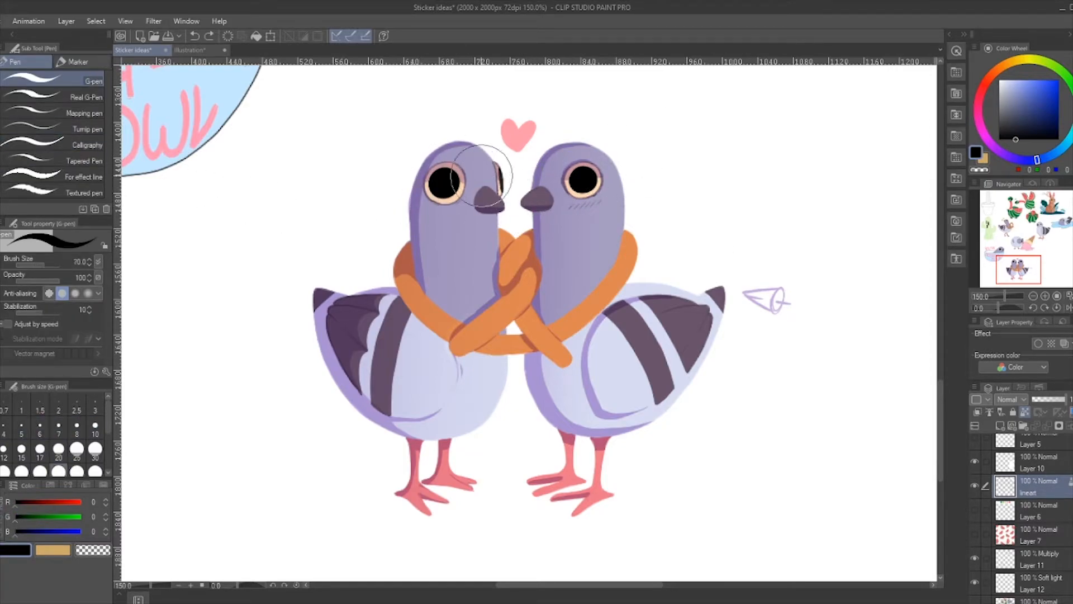
pyautogui.press(']')
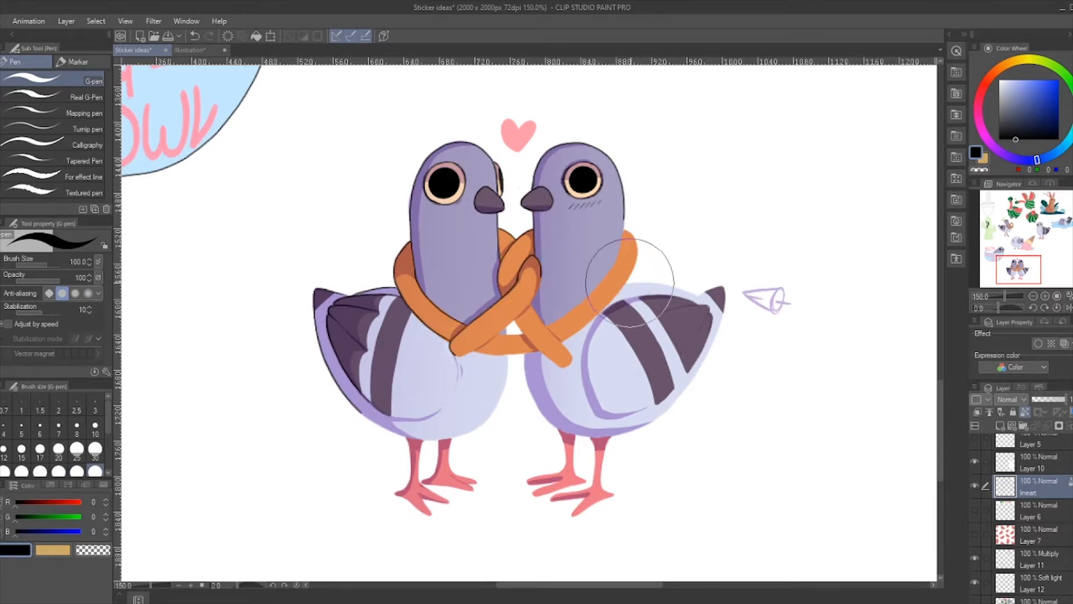
# Sample the right pigeon's dark wing colour, darken it to RGB 84, 62, 86, and recolour both pigeons' outlines with it
pyautogui.keyDown('alt'); pyautogui.click(648, 334); pyautogui.keyUp('alt')
pyautogui.click(1016, 119)
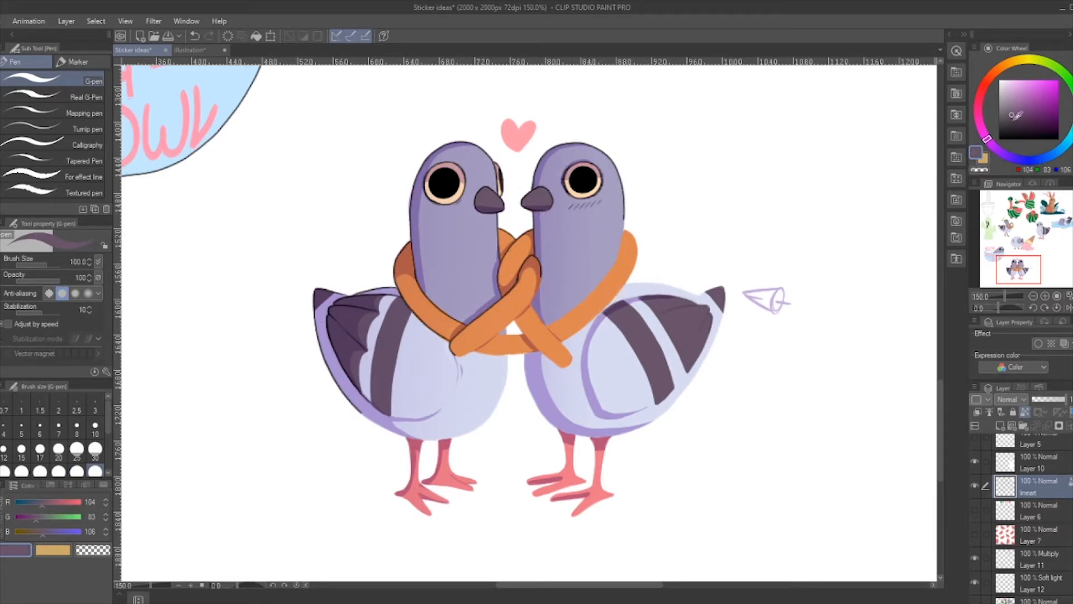
pyautogui.scroll(-1, 647, 510)
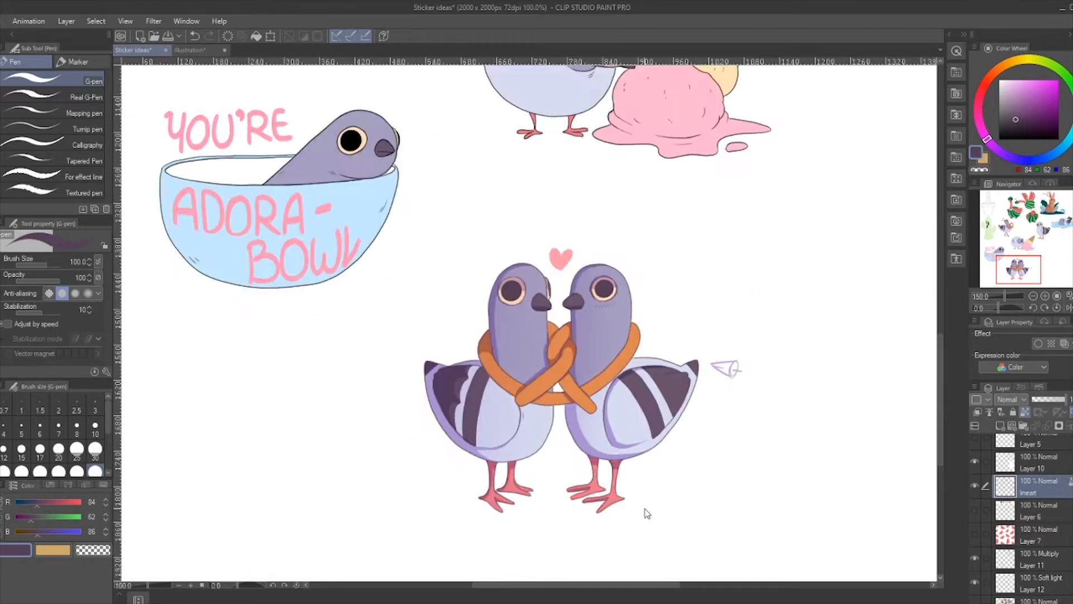
pyautogui.scroll(1, 698, 441)
pyautogui.scroll(3, 673, 492)
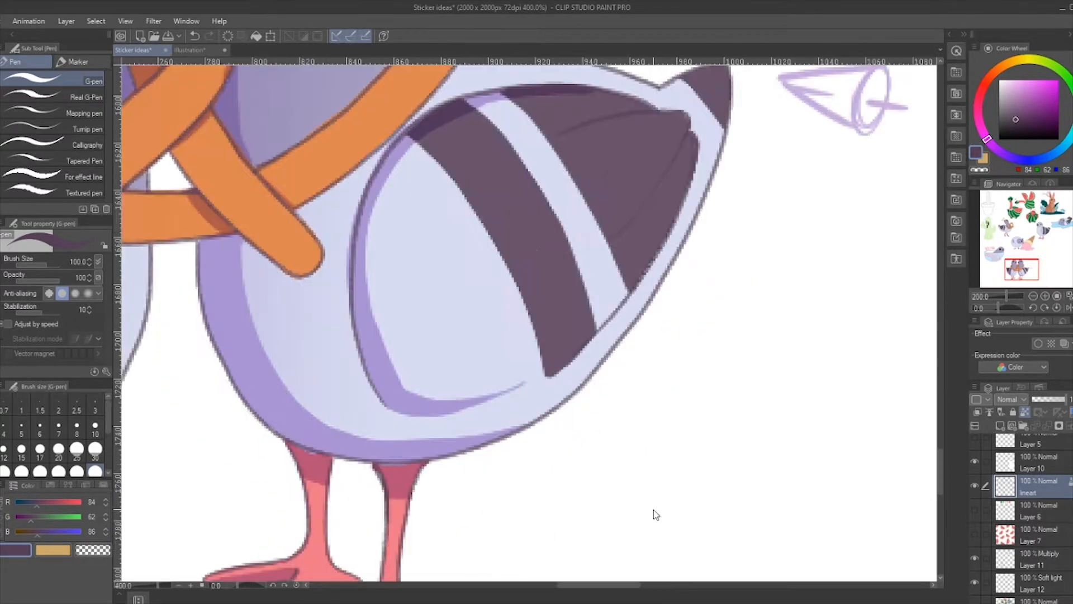
# Sample the light purple shading colour, RGB 198, 170, 222, from Layer 11 by temporarily setting it to Normal blending, and restore Multiply
pyautogui.click(1020, 278)
pyautogui.scroll(2, 1018, 279)
pyautogui.scroll(-2, 1017, 278)
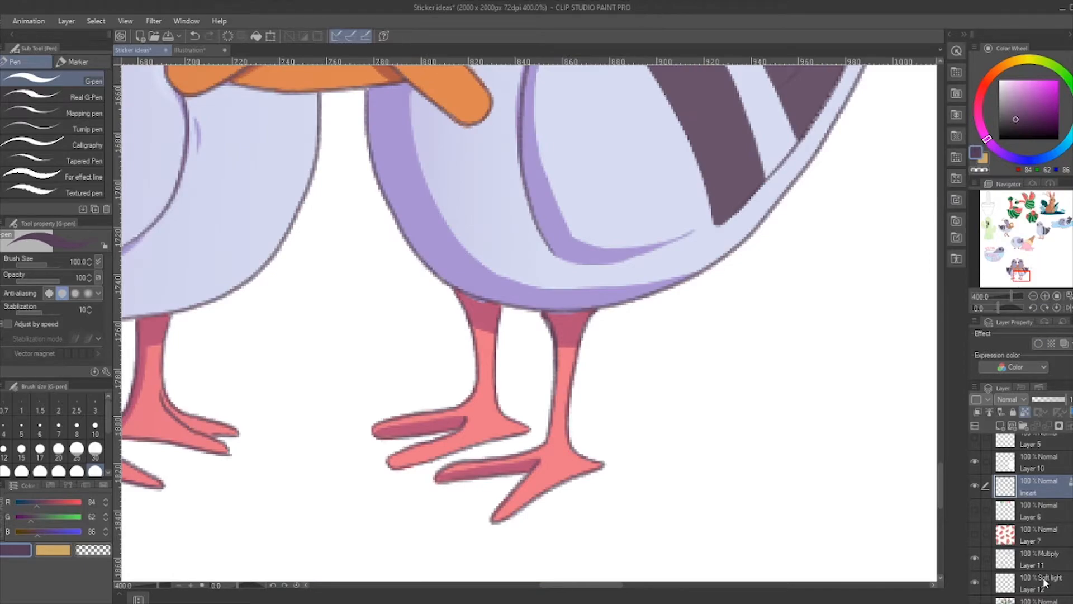
pyautogui.scroll(-3, 1042, 575)
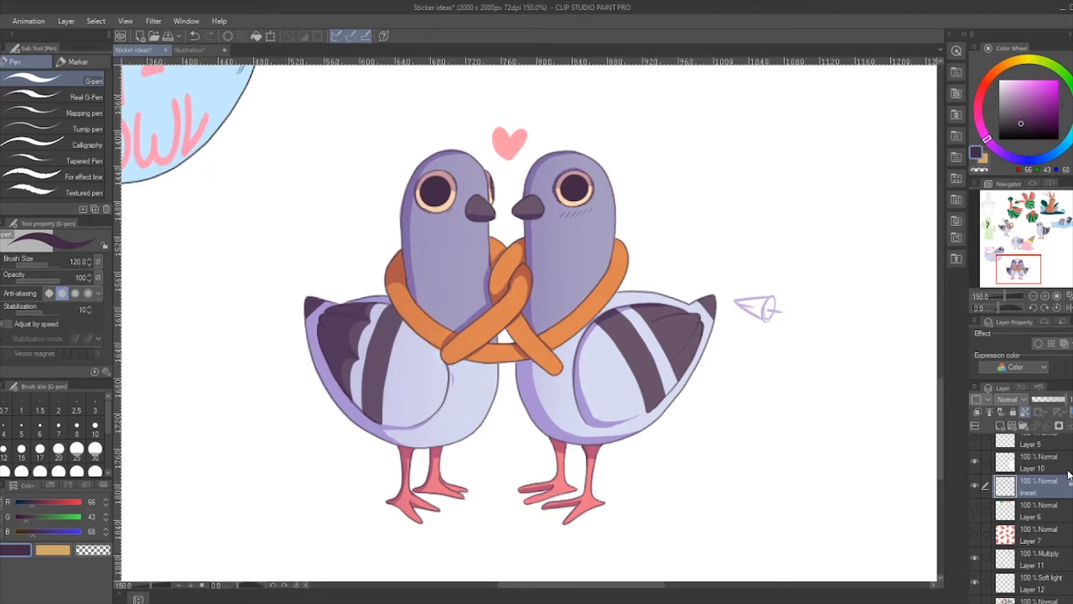
pyautogui.click(1062, 556)
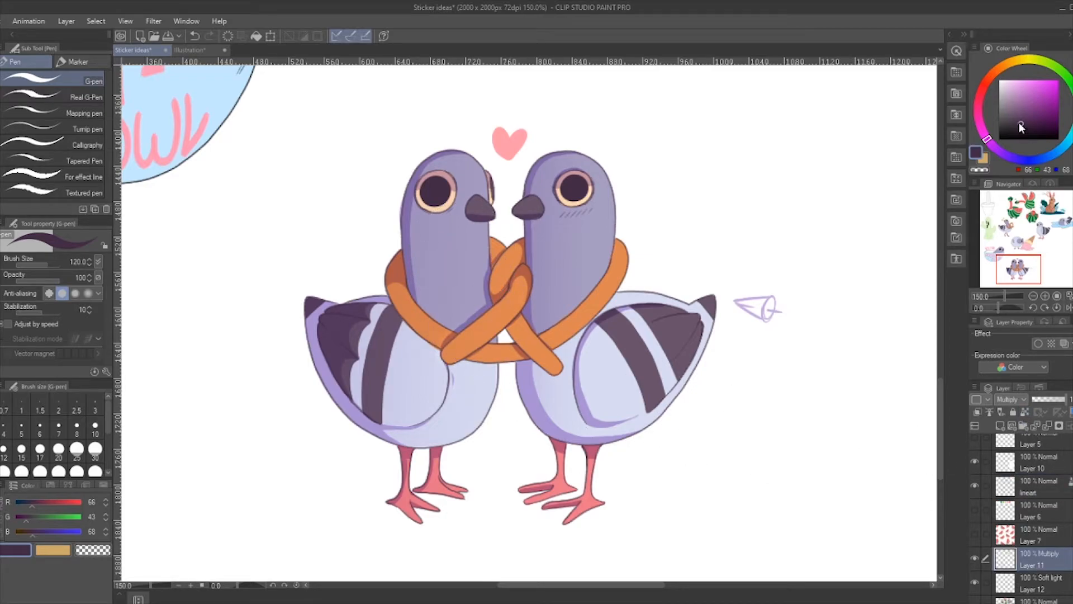
pyautogui.click(1015, 88)
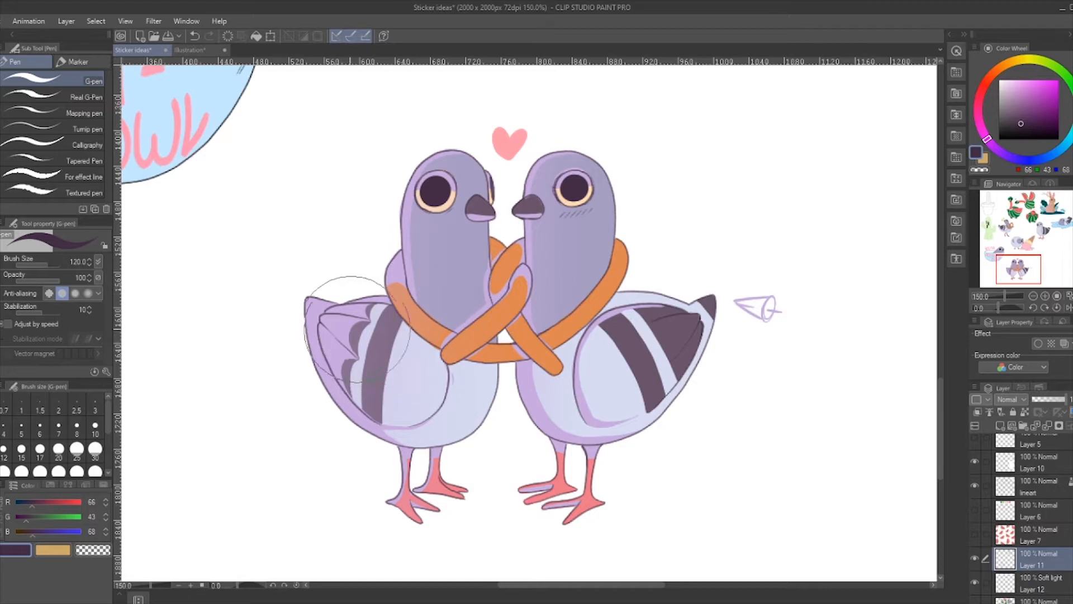
pyautogui.keyDown('alt'); pyautogui.click(343, 327); pyautogui.keyUp('alt')
pyautogui.click(1024, 403)
pyautogui.click(1012, 102)
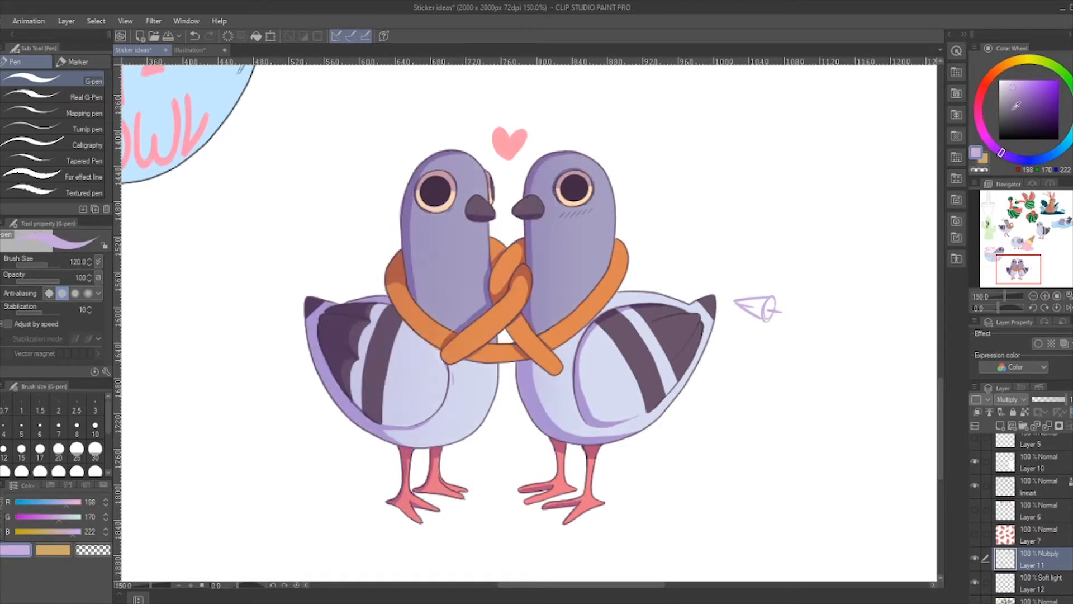
# Switch from the pen to the FLAT OIL!! watercolour brush
pyautogui.press('b')
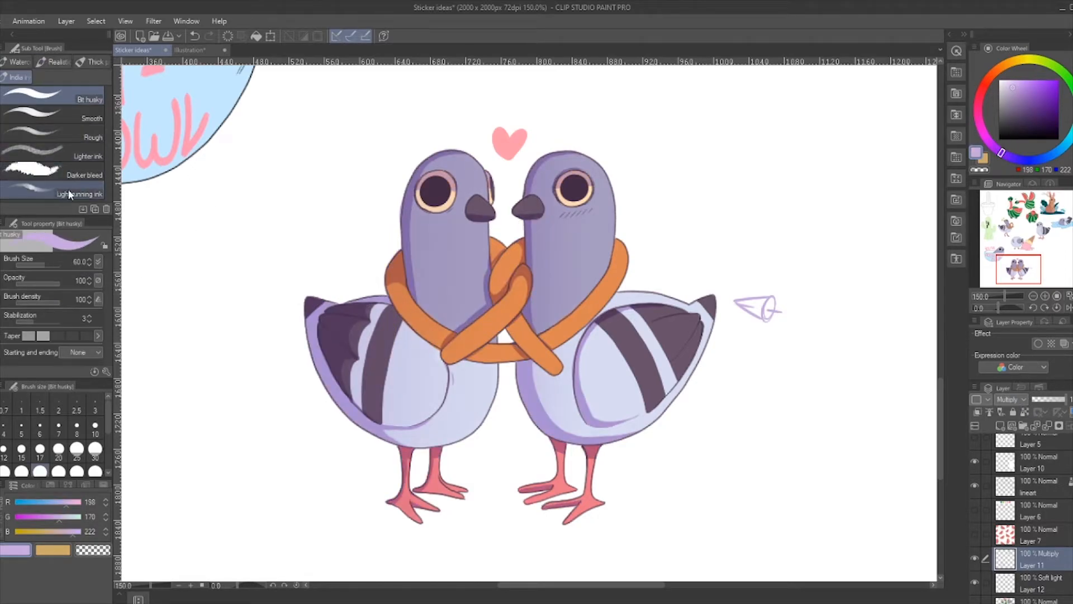
pyautogui.click(27, 62)
pyautogui.moveTo(107, 139); pyautogui.dragTo(110, 151)
# Soften the shading on the left pigeon's head and neck with the brush at sizes 8 and 10, and the right pigeon's at size 7
pyautogui.moveTo(1026, 261); pyautogui.dragTo(1023, 259)
pyautogui.hotkey('ctrl', '+')
pyautogui.press(']')
pyautogui.press(']')
pyautogui.press(']')
pyautogui.press(']')
pyautogui.press(']')
pyautogui.moveTo(443, 319); pyautogui.dragTo(452, 380)
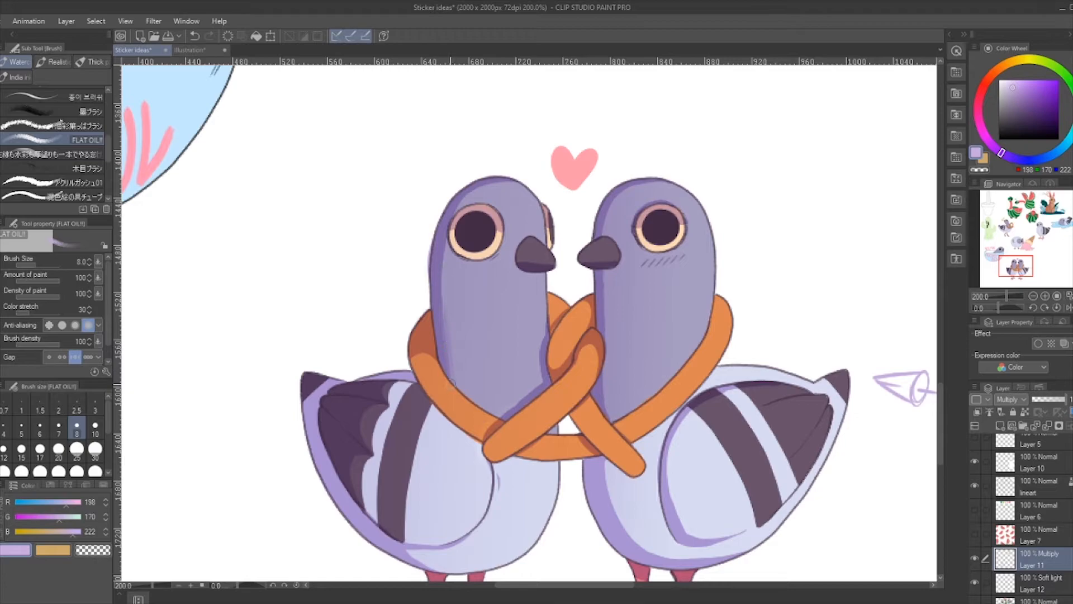
pyautogui.moveTo(441, 332); pyautogui.dragTo(442, 273)
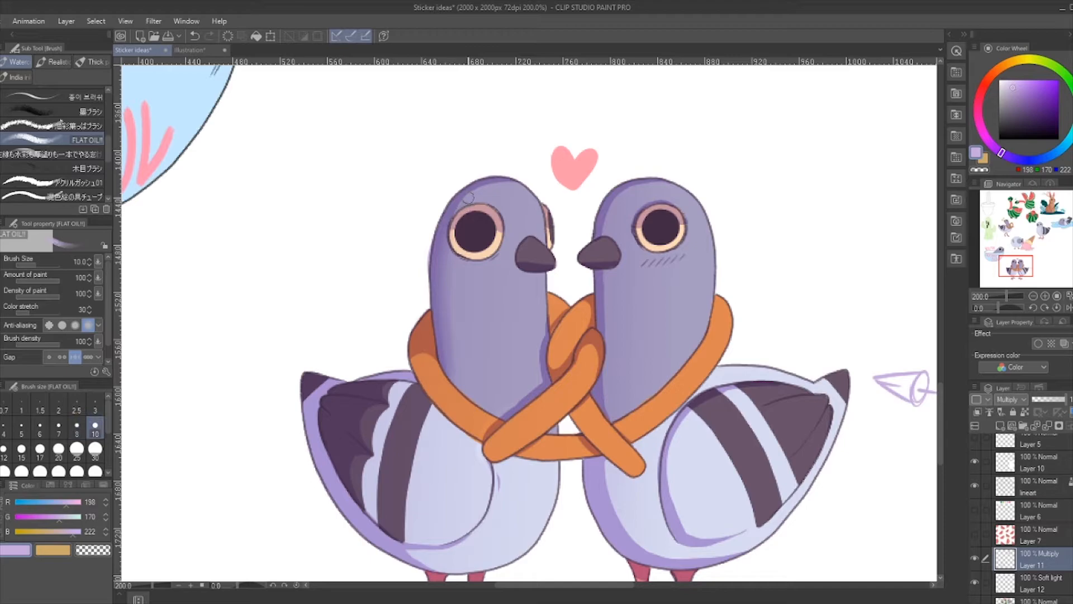
pyautogui.press('[')
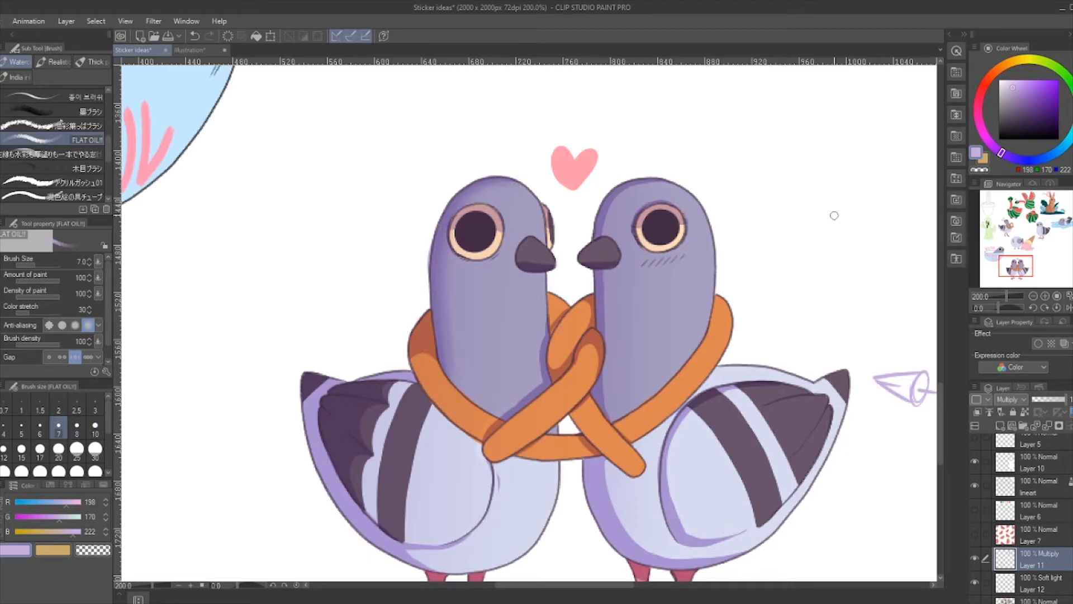
# Soften the shading where the pretzel strands cross between the pigeons, using the FLAT OIL!! brush at sizes 4 and 6
pyautogui.scroll(-1, 834, 216)
pyautogui.moveTo(717, 253); pyautogui.dragTo(706, 200)
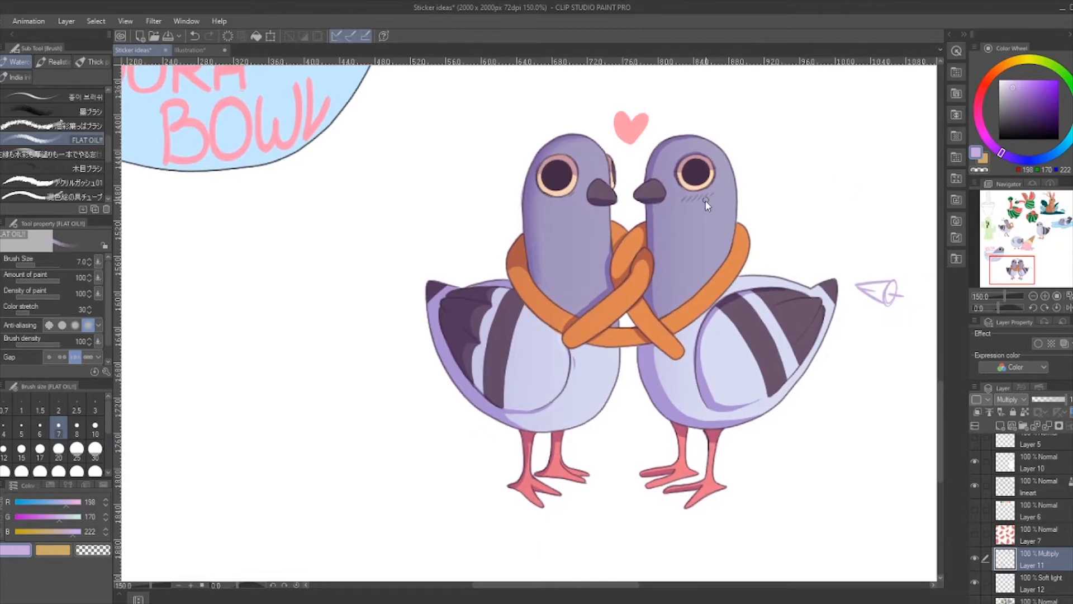
pyautogui.scroll(1, 706, 205)
pyautogui.scroll(2, 648, 257)
pyautogui.scroll(-2, 575, 269)
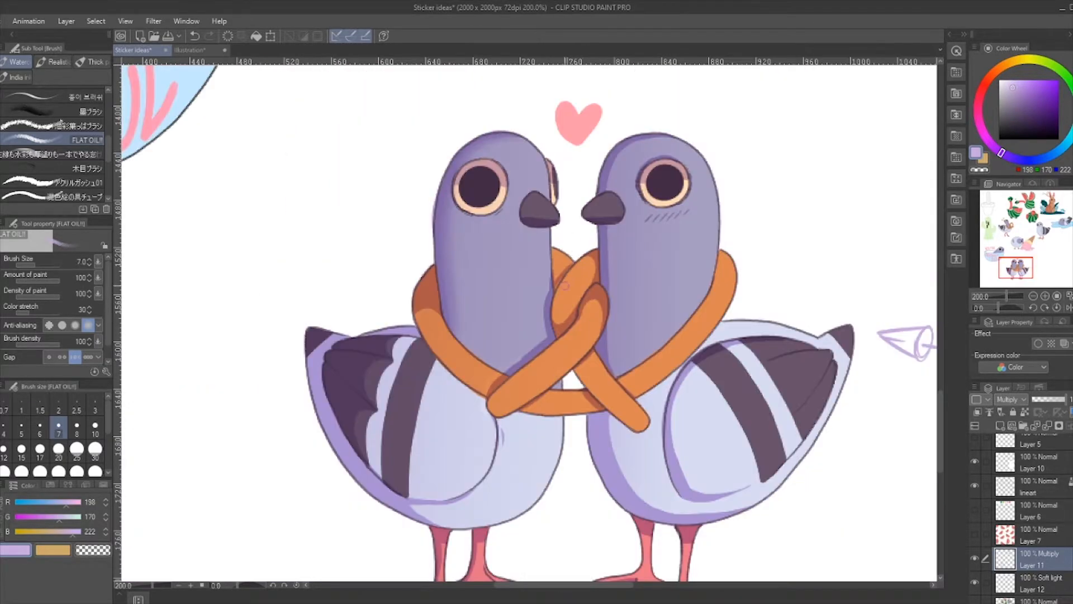
pyautogui.press('[')
pyautogui.press('[')
pyautogui.press('[')
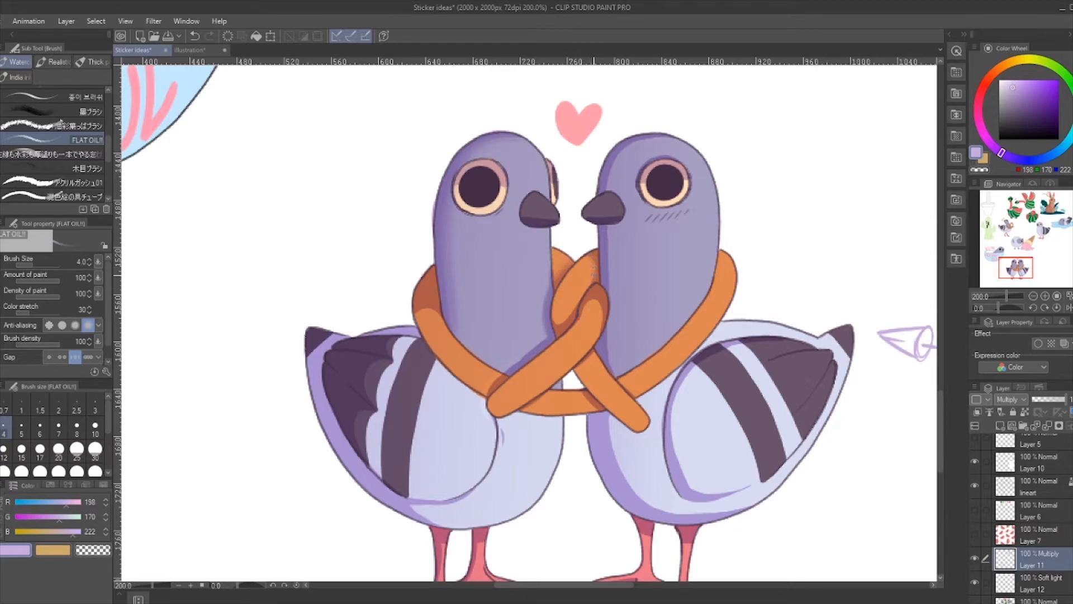
pyautogui.press(']')
pyautogui.press(']')
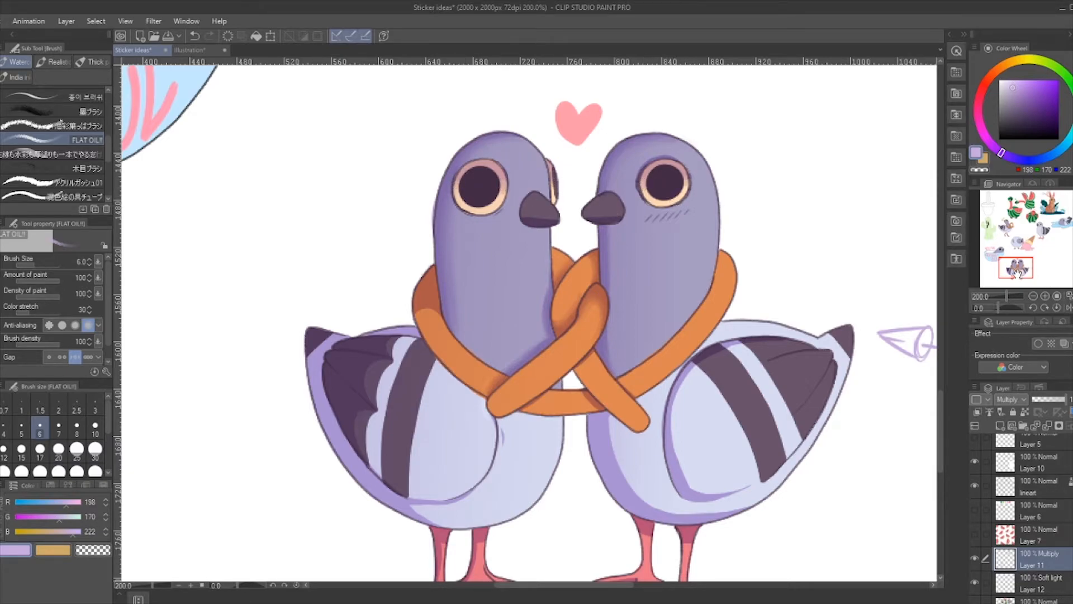
# Try smoothing the shading on the left pigeon's wing with the Blend tool at size 8
pyautogui.moveTo(1015, 269); pyautogui.dragTo(1017, 272)
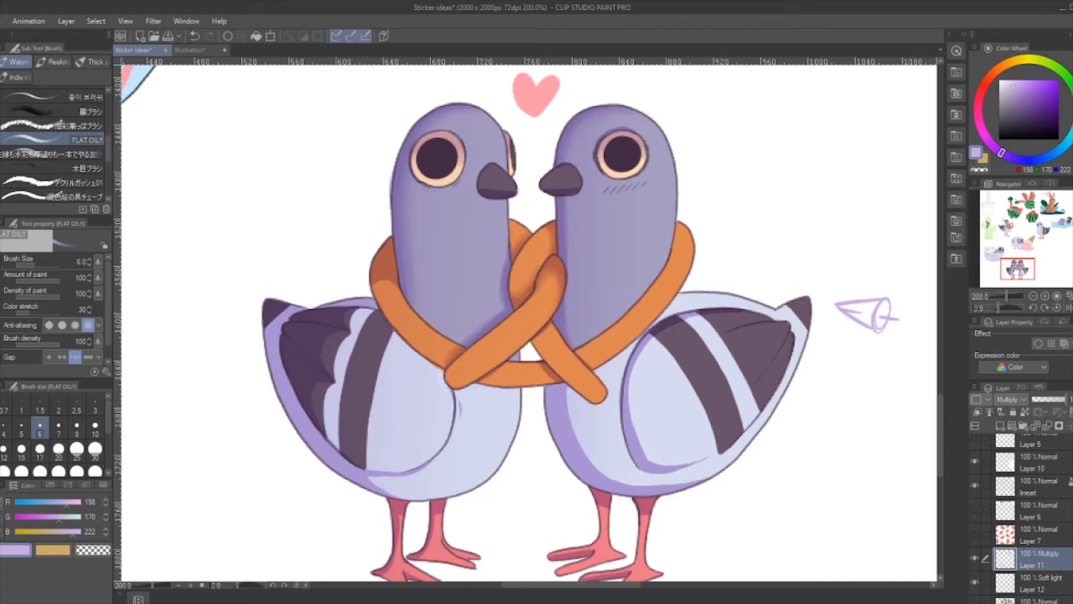
pyautogui.scroll(10, 107, 142)
pyautogui.moveTo(104, 116); pyautogui.dragTo(104, 106)
pyautogui.scroll(-8, 105, 108)
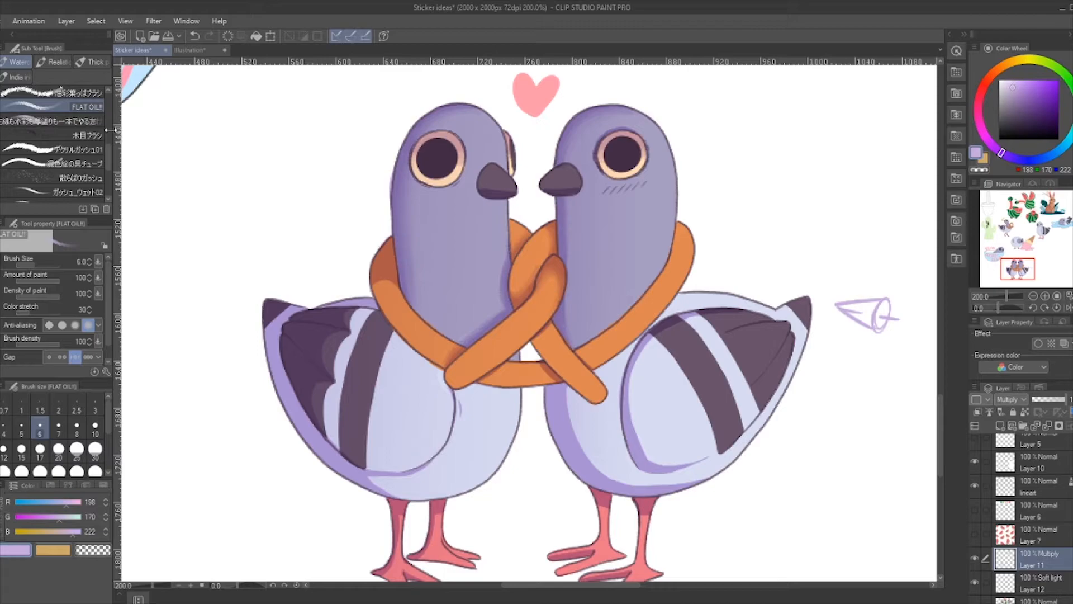
pyautogui.press('j')
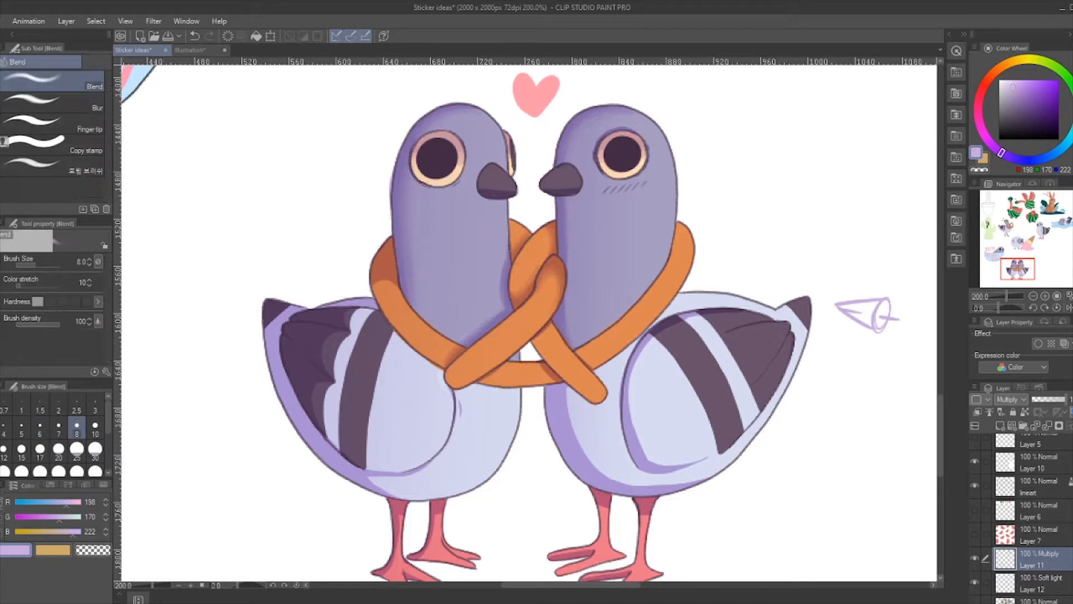
pyautogui.moveTo(322, 347)
pyautogui.mouseDown()
pyautogui.moveTo(362, 368)
pyautogui.moveTo(341, 319)
pyautogui.moveTo(360, 328)
pyautogui.moveTo(338, 342)
pyautogui.moveTo(325, 331)
pyautogui.moveTo(328, 369)
pyautogui.moveTo(319, 339)
pyautogui.moveTo(350, 392)
pyautogui.moveTo(324, 379)
pyautogui.moveTo(326, 425)
pyautogui.mouseUp()
pyautogui.hotkey('ctrl', 'z')
pyautogui.hotkey('ctrl', 'z')
pyautogui.press('b')
# Soften the left pigeon's wing and belly shading with the FLAT OIL!! brush at size 6, and the right pigeon's belly shading at size 12
pyautogui.moveTo(352, 311)
pyautogui.mouseDown()
pyautogui.moveTo(356, 336)
pyautogui.moveTo(341, 343)
pyautogui.moveTo(338, 332)
pyautogui.moveTo(327, 366)
pyautogui.moveTo(337, 329)
pyautogui.moveTo(342, 388)
pyautogui.moveTo(315, 390)
pyautogui.mouseUp()
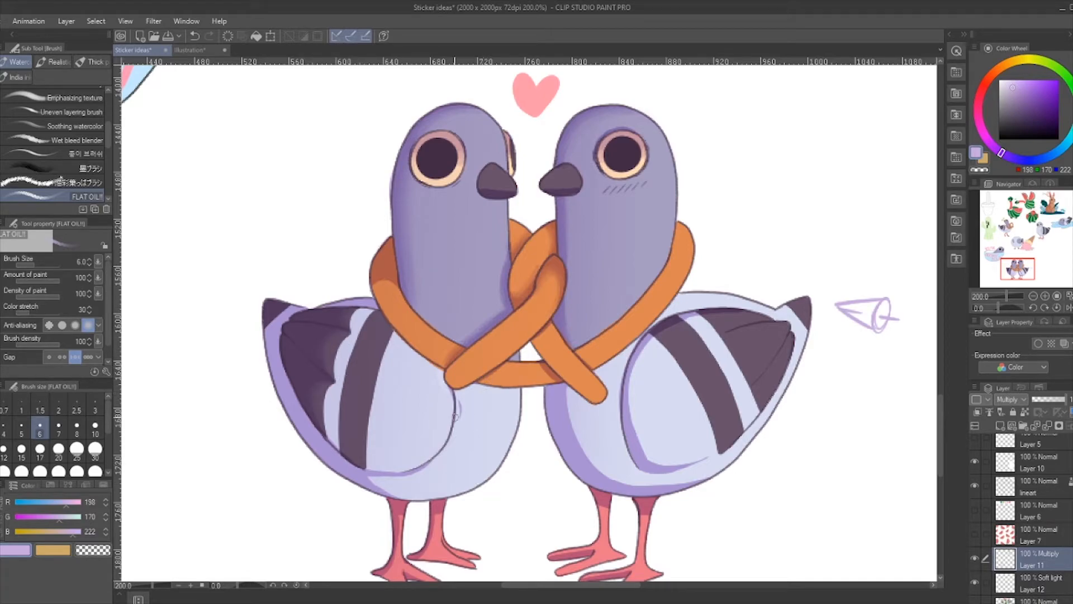
pyautogui.moveTo(362, 476)
pyautogui.mouseDown()
pyautogui.moveTo(428, 468)
pyautogui.moveTo(393, 478)
pyautogui.moveTo(440, 451)
pyautogui.moveTo(431, 472)
pyautogui.moveTo(395, 494)
pyautogui.mouseUp()
pyautogui.press(']')
pyautogui.press(']')
pyautogui.press(']')
pyautogui.press(']')
pyautogui.moveTo(572, 412)
pyautogui.mouseDown()
pyautogui.moveTo(655, 374)
pyautogui.moveTo(641, 457)
pyautogui.moveTo(591, 470)
pyautogui.moveTo(675, 481)
pyautogui.moveTo(683, 472)
pyautogui.moveTo(646, 486)
pyautogui.moveTo(745, 440)
pyautogui.moveTo(698, 467)
pyautogui.moveTo(723, 458)
pyautogui.mouseUp()
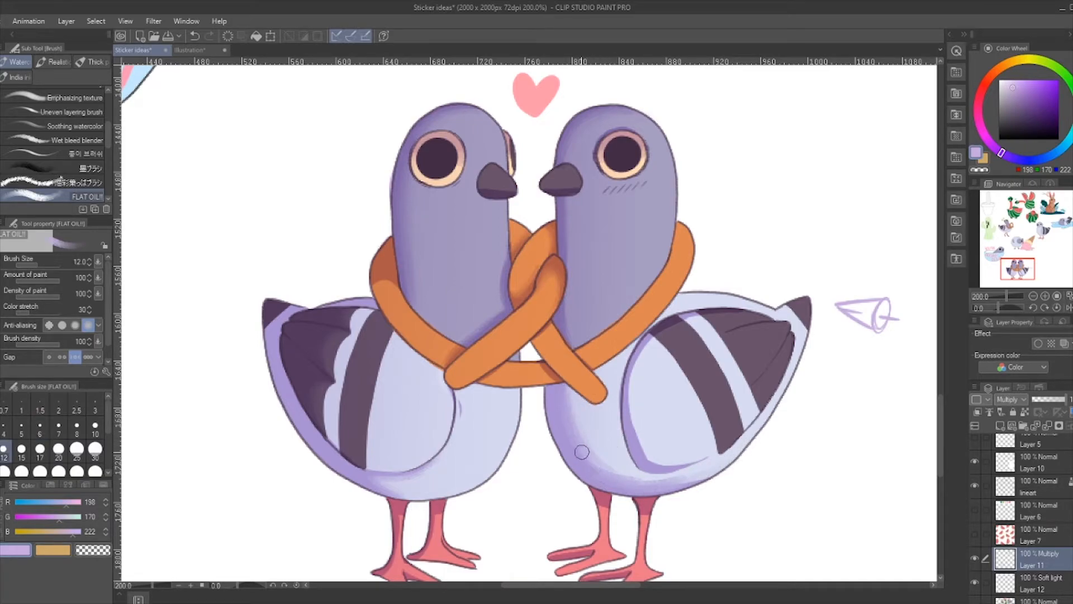
# Soften the right pigeon's wing shading, using brush size 7 along the lower edge and size 12 at the corner and upper edge
pyautogui.press('[')
pyautogui.press('[')
pyautogui.press('[')
pyautogui.moveTo(653, 465); pyautogui.dragTo(691, 461)
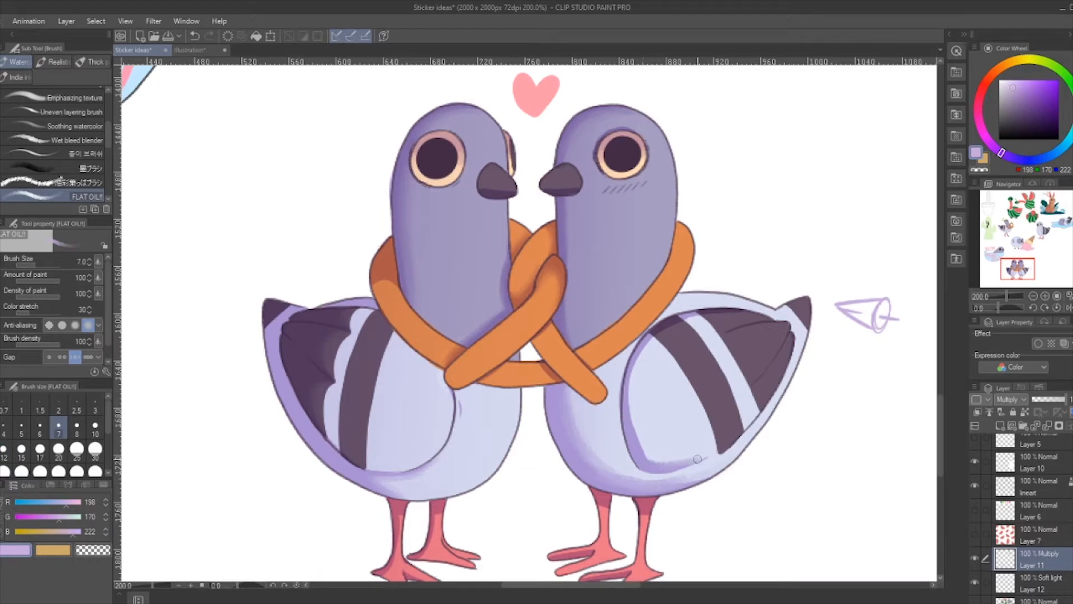
pyautogui.press(']')
pyautogui.press(']')
pyautogui.press(']')
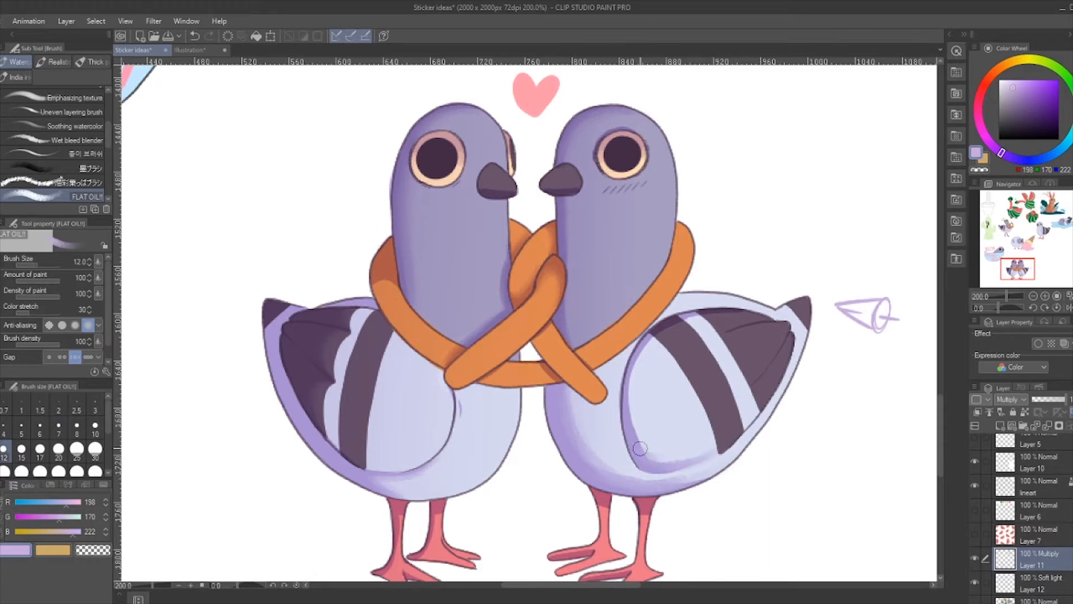
pyautogui.moveTo(645, 441); pyautogui.dragTo(642, 449)
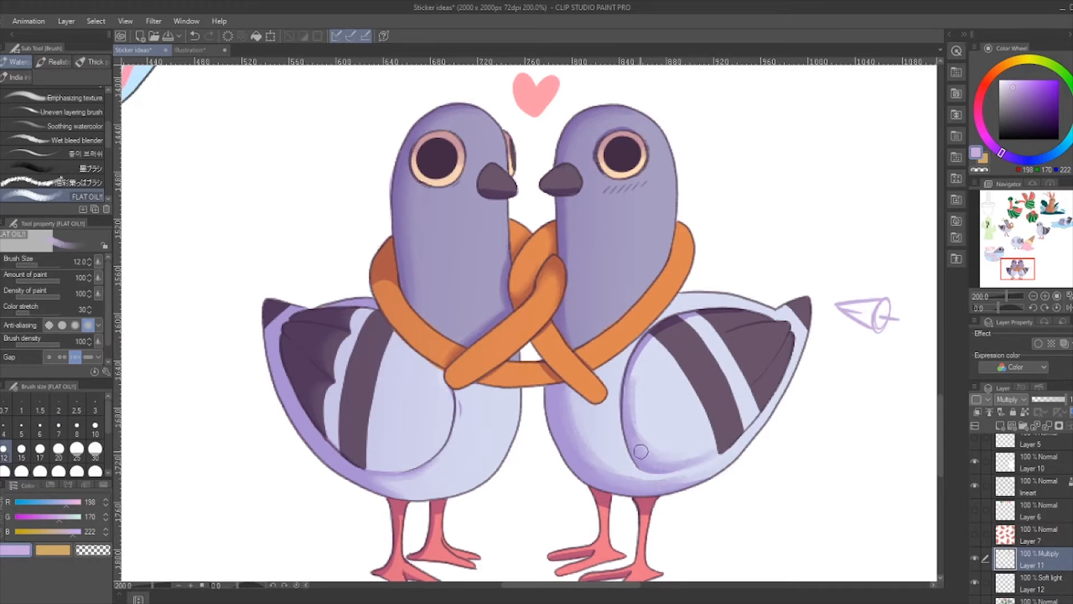
pyautogui.moveTo(690, 316); pyautogui.dragTo(713, 312)
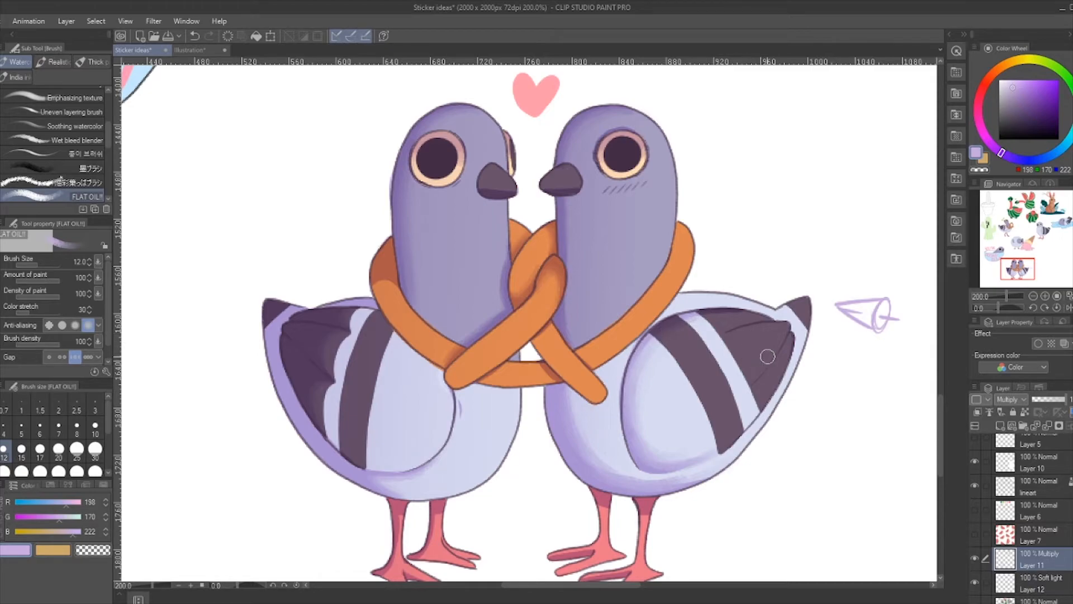
# On the colour layer, tidy the right pigeon's lower neck beside the pretzel with its sampled purple, RGB 163, 153, 191, and the G-pen at size 15
pyautogui.click(998, 300)
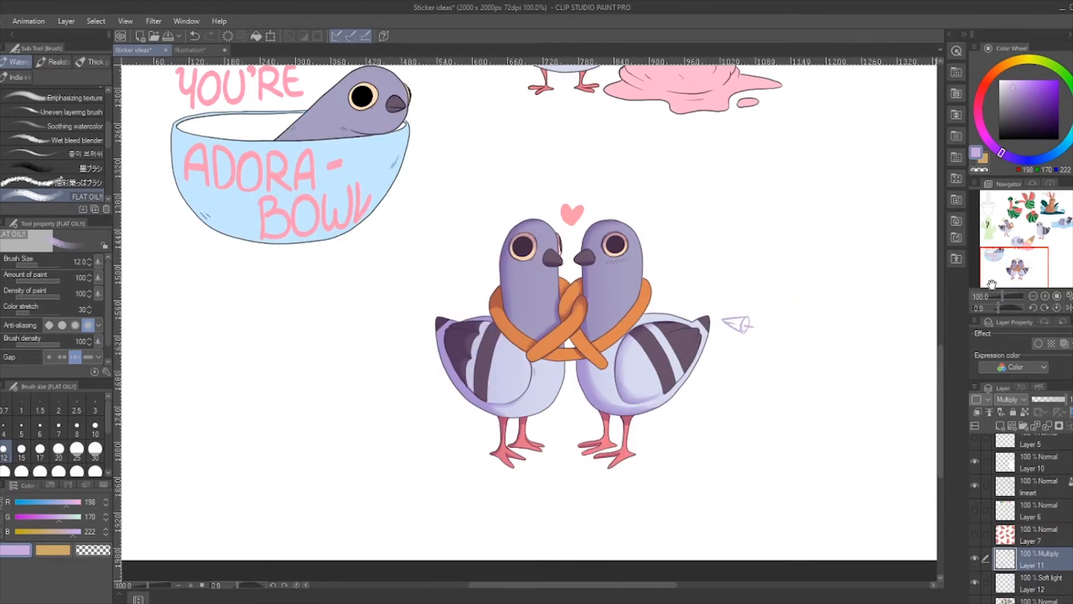
pyautogui.moveTo(1001, 297); pyautogui.dragTo(1008, 296)
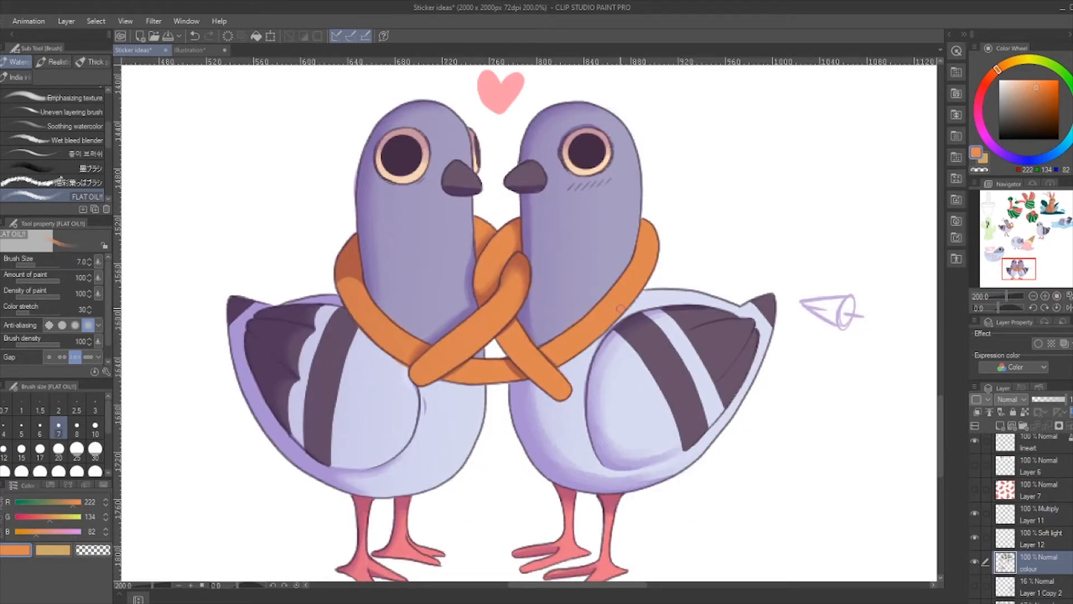
pyautogui.keyDown('alt'); pyautogui.click(558, 323); pyautogui.keyUp('alt')
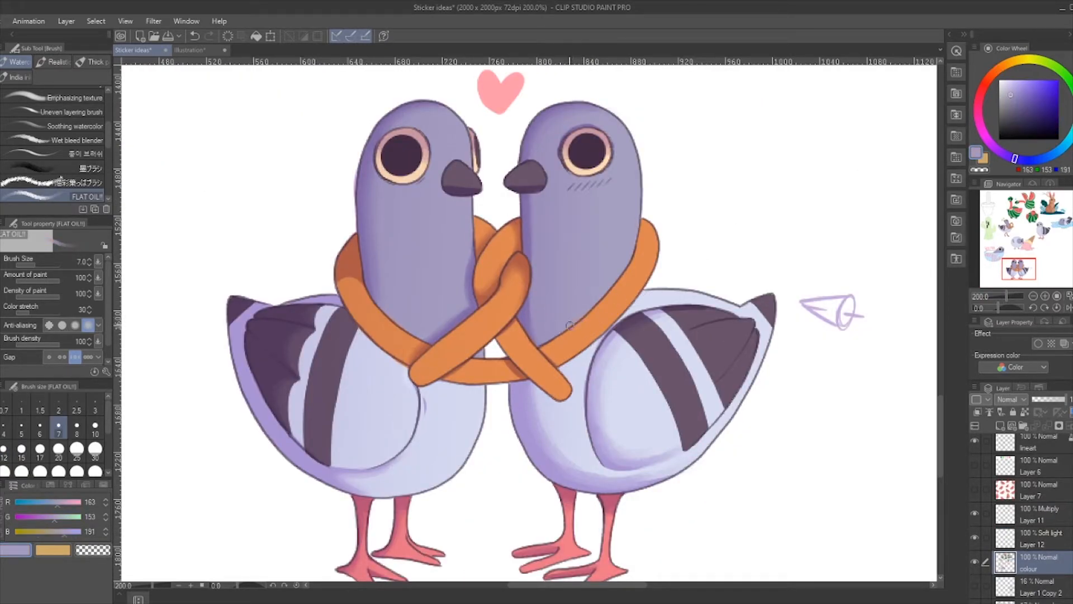
pyautogui.press('p')
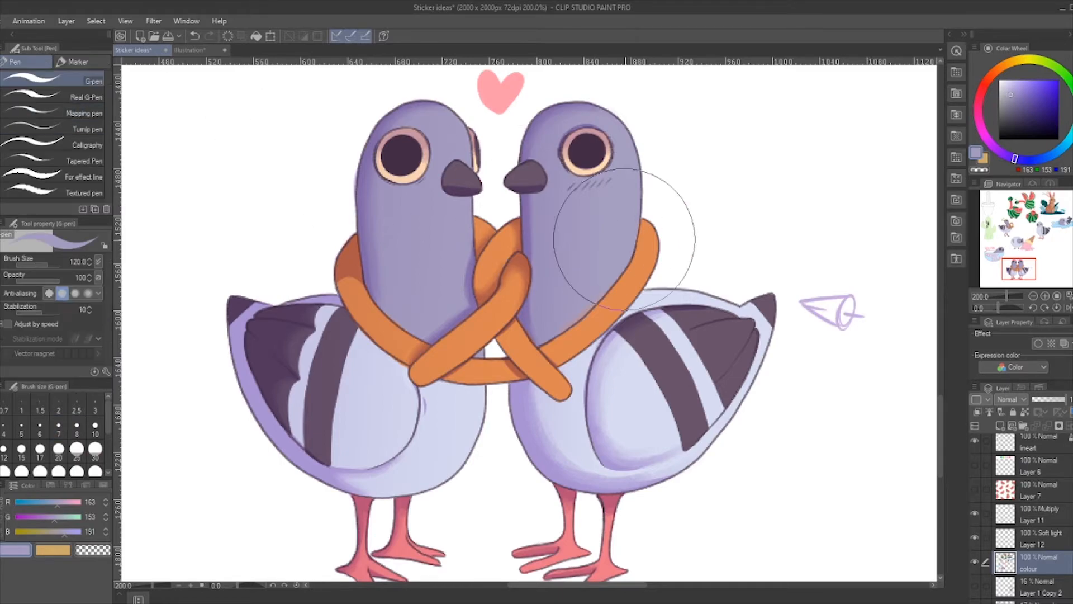
pyautogui.press('[')
pyautogui.press('[')
pyautogui.press('[')
pyautogui.moveTo(554, 324); pyautogui.dragTo(600, 288)
# Sample the pretzel's orange, lighten it to RGB 232, 186, 159, and reduce the G-pen to size 5
pyautogui.keyDown('alt'); pyautogui.click(619, 299); pyautogui.keyUp('alt')
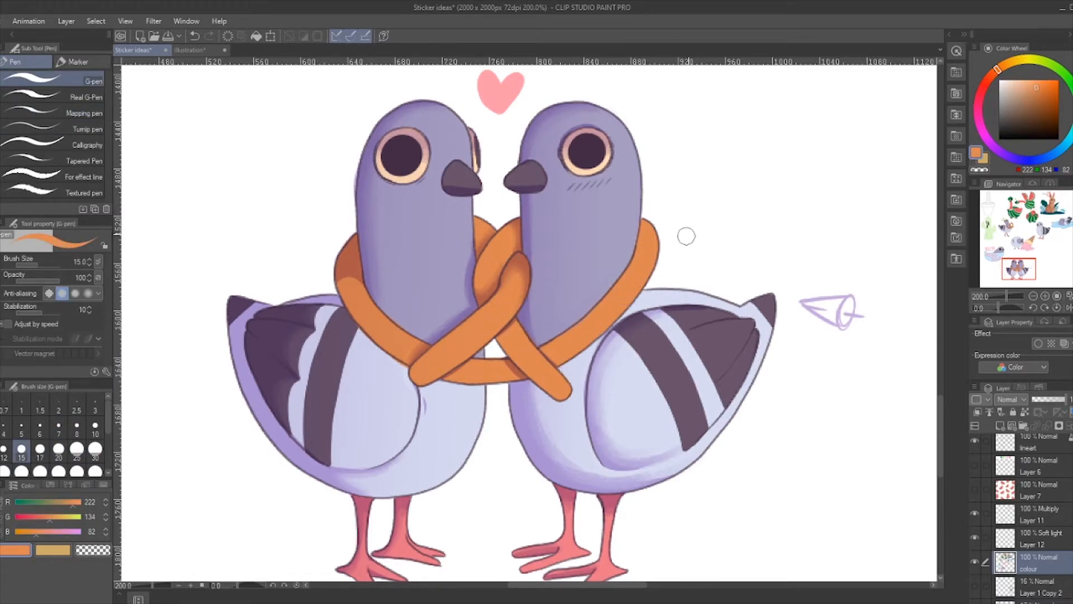
pyautogui.click(1020, 84)
pyautogui.press('[')
pyautogui.press('[')
pyautogui.press('[')
pyautogui.press('[')
pyautogui.press('[')
pyautogui.press('[')
pyautogui.press('[')
pyautogui.press('[')
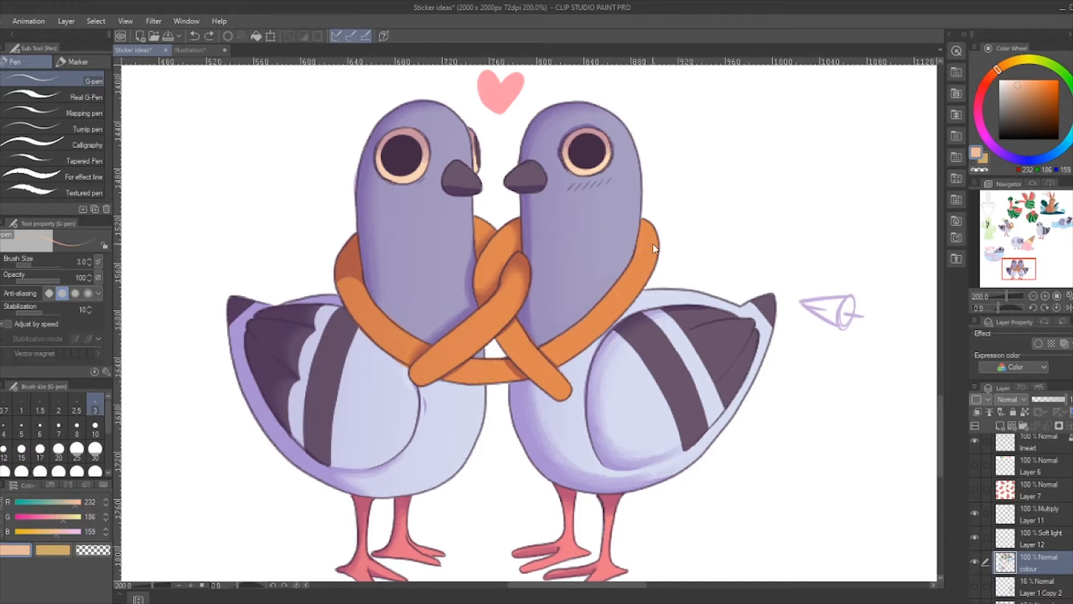
pyautogui.press(']')
pyautogui.press(']')
# Dot small light orange flecks along the pretzel strands around both pigeons' necks
pyautogui.moveTo(638, 266); pyautogui.dragTo(646, 243)
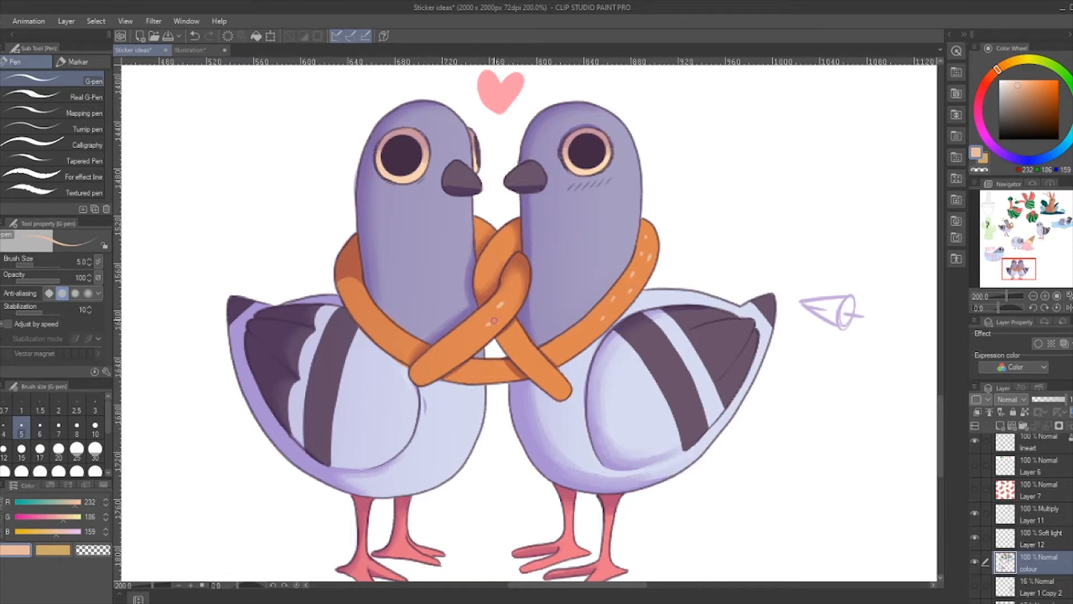
pyautogui.click(465, 329)
pyautogui.click(466, 340)
pyautogui.click(442, 350)
# On the Soft light layer, draw small light feather ticks on both pigeons' necks with the pencil at size 2.5, lightening the sampled lavender to RGB 233, 235, 255
pyautogui.hotkey('ctrl', '-')
pyautogui.hotkey('ctrl', '-')
pyautogui.hotkey('ctrl', '+')
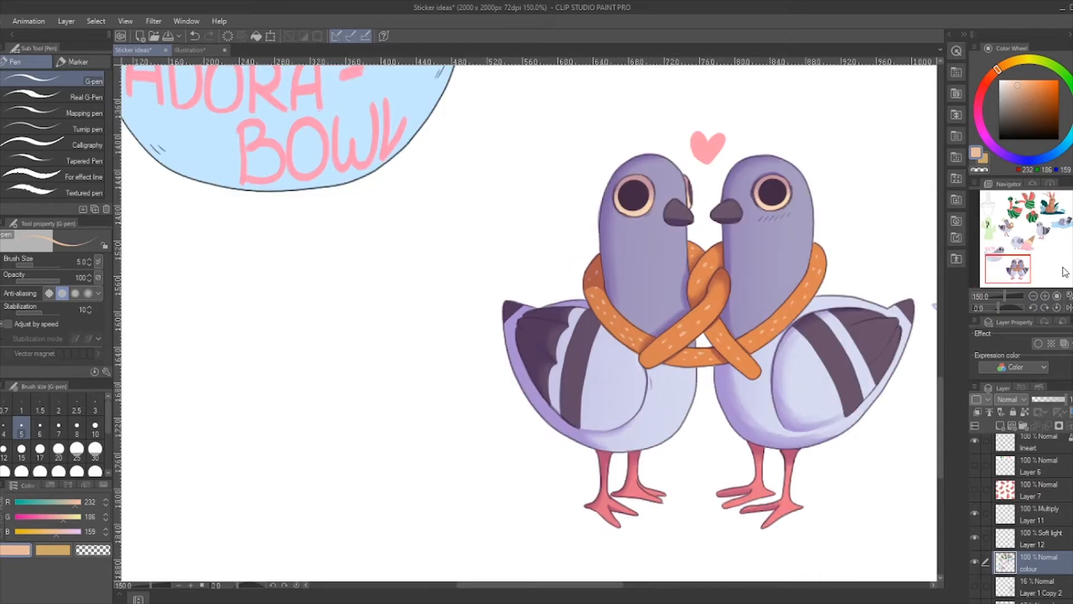
pyautogui.moveTo(1013, 265); pyautogui.dragTo(1024, 262)
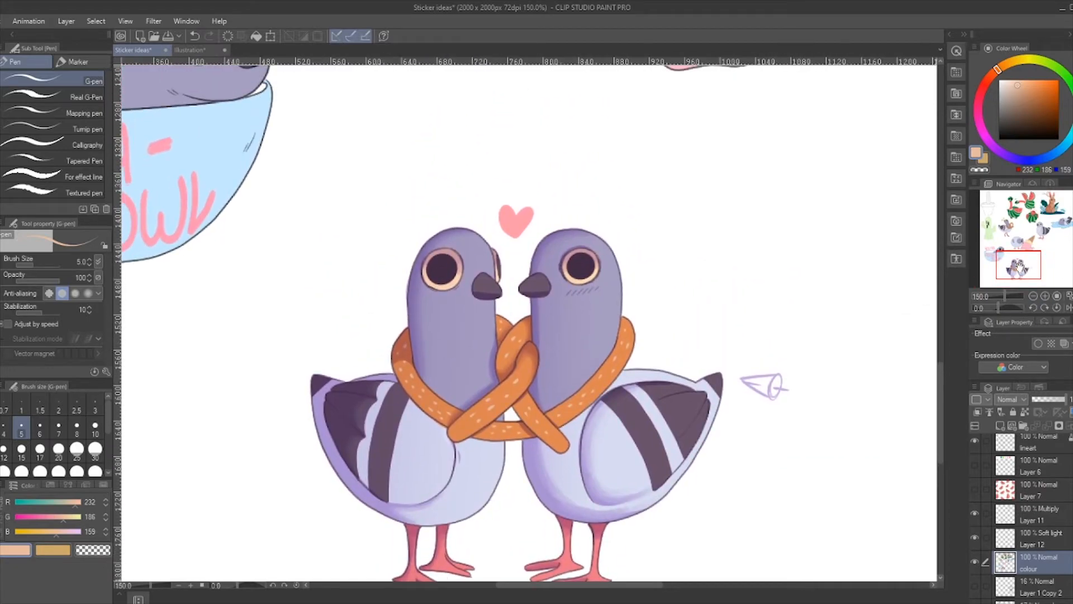
pyautogui.click(1041, 539)
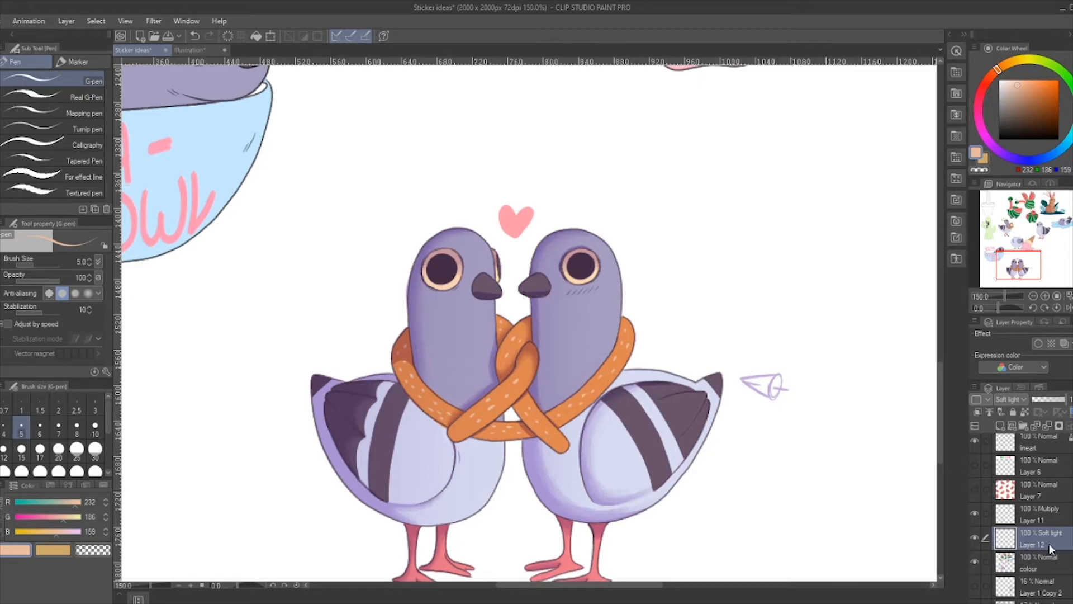
pyautogui.click(999, 80)
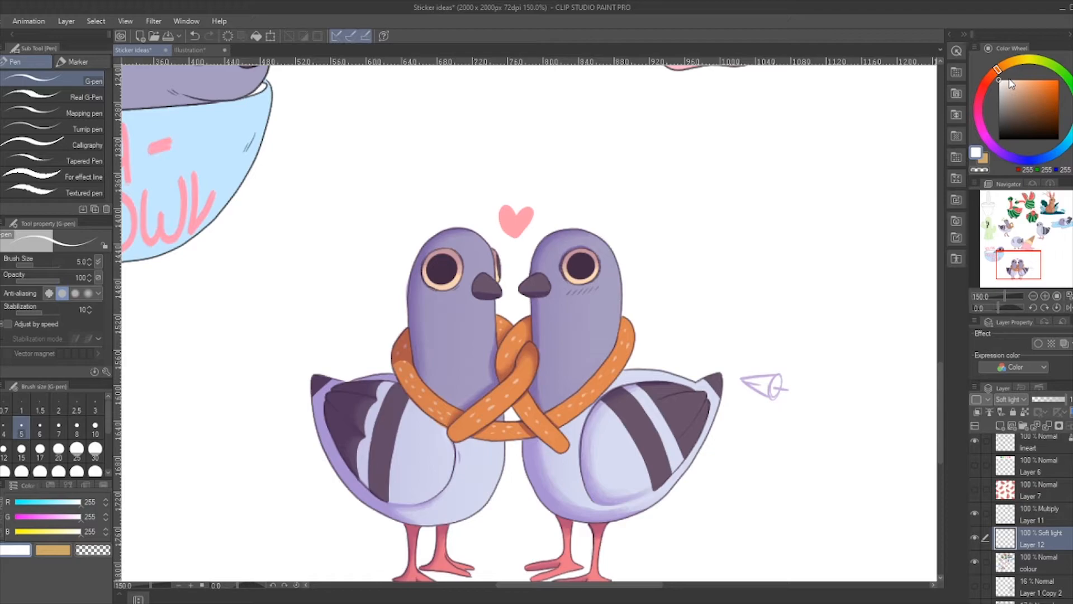
pyautogui.press('p')
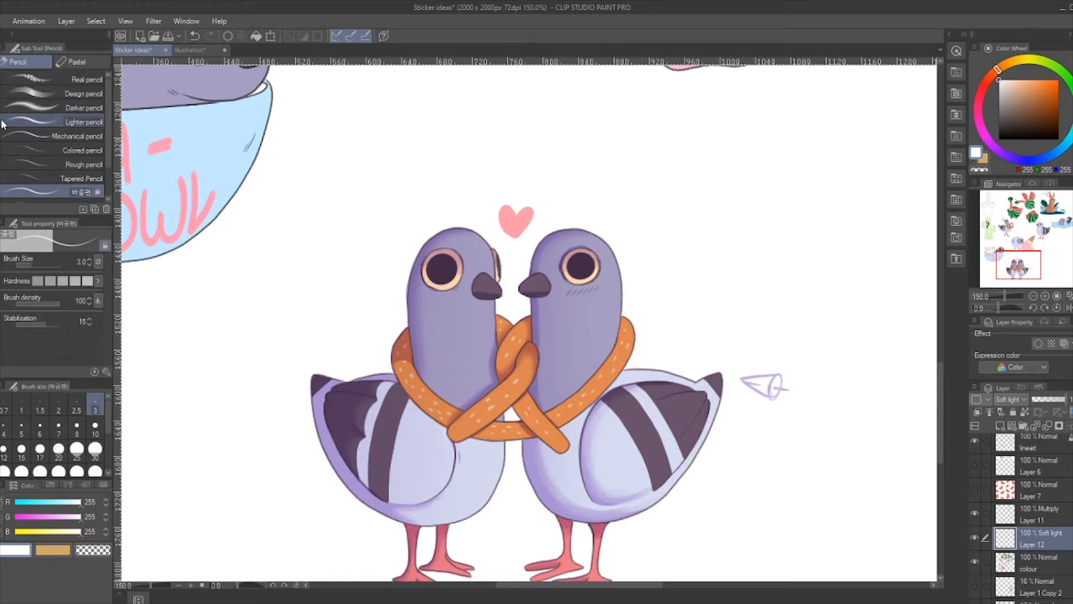
pyautogui.press('[')
pyautogui.hotkey('ctrl', '+')
pyautogui.keyDown('alt'); pyautogui.click(456, 496); pyautogui.keyUp('alt')
pyautogui.keyDown('alt'); pyautogui.click(456, 495); pyautogui.keyUp('alt')
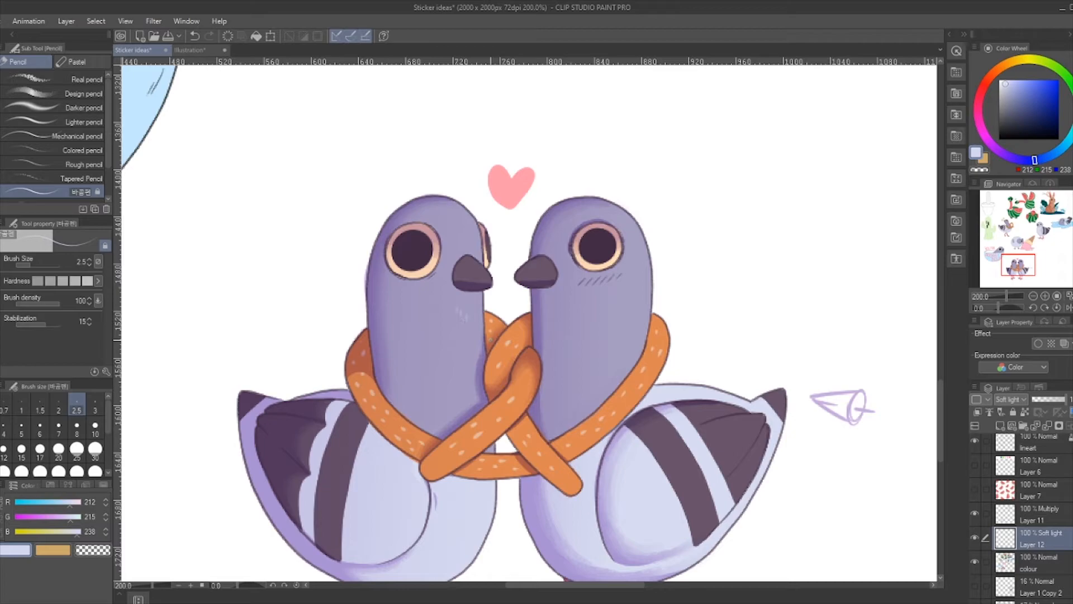
pyautogui.click(1006, 77)
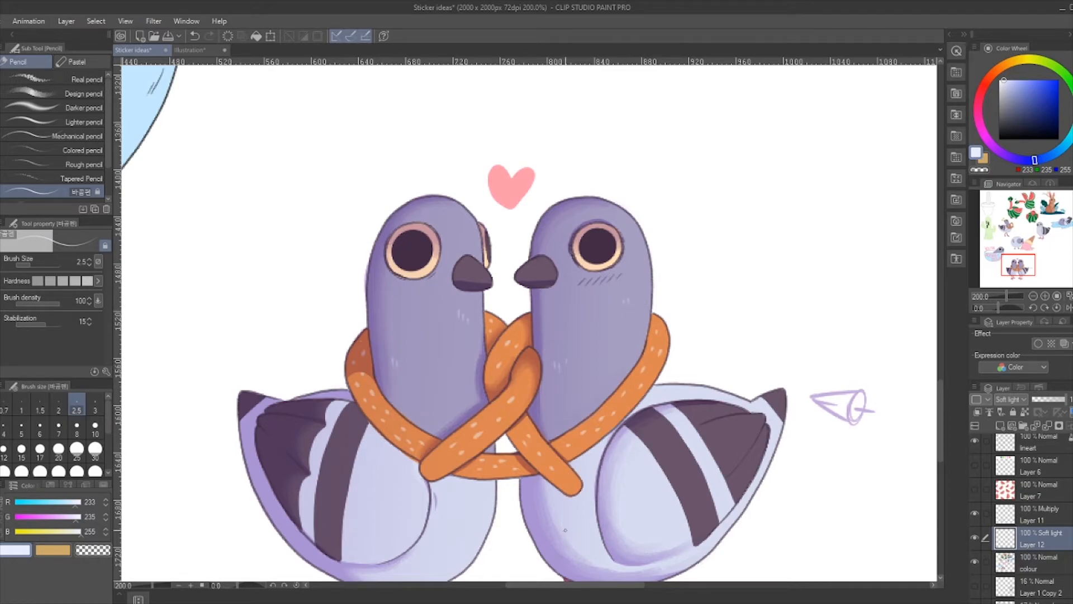
# On the Multiply layer, add small feather ticks to both pigeons' bodies and wings with the shading purple, RGB 198, 170, 222
pyautogui.keyDown('alt'); pyautogui.click(590, 347); pyautogui.keyUp('alt')
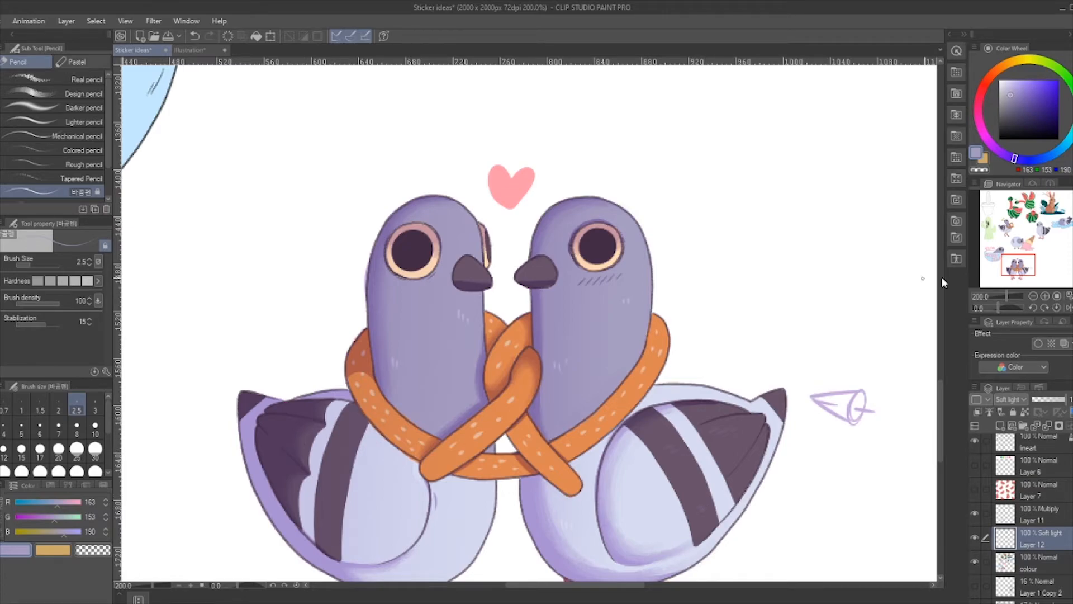
pyautogui.moveTo(1025, 266); pyautogui.dragTo(998, 275)
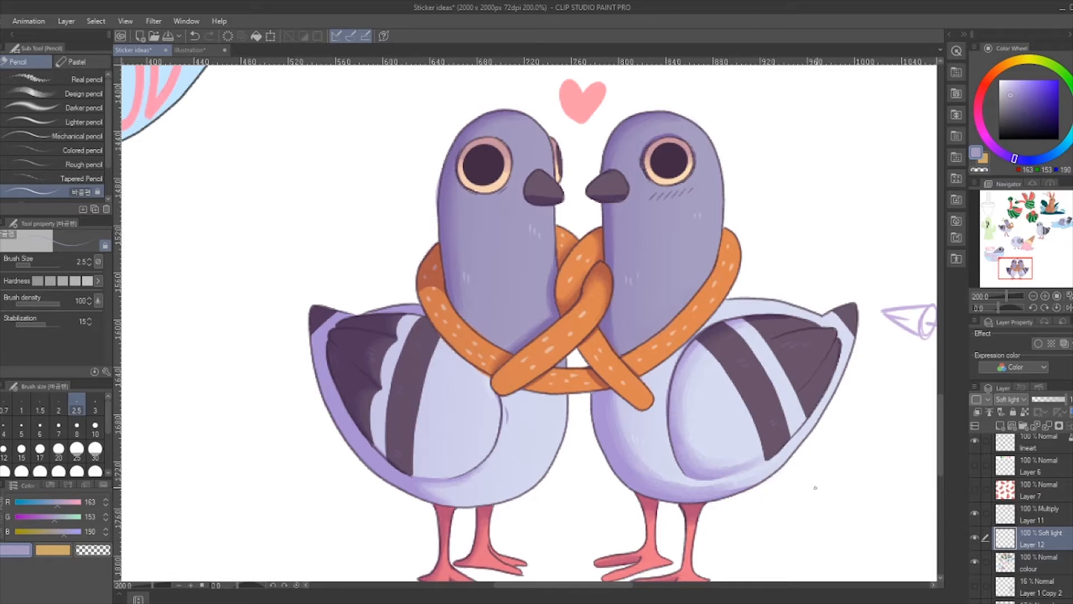
pyautogui.click(1051, 517)
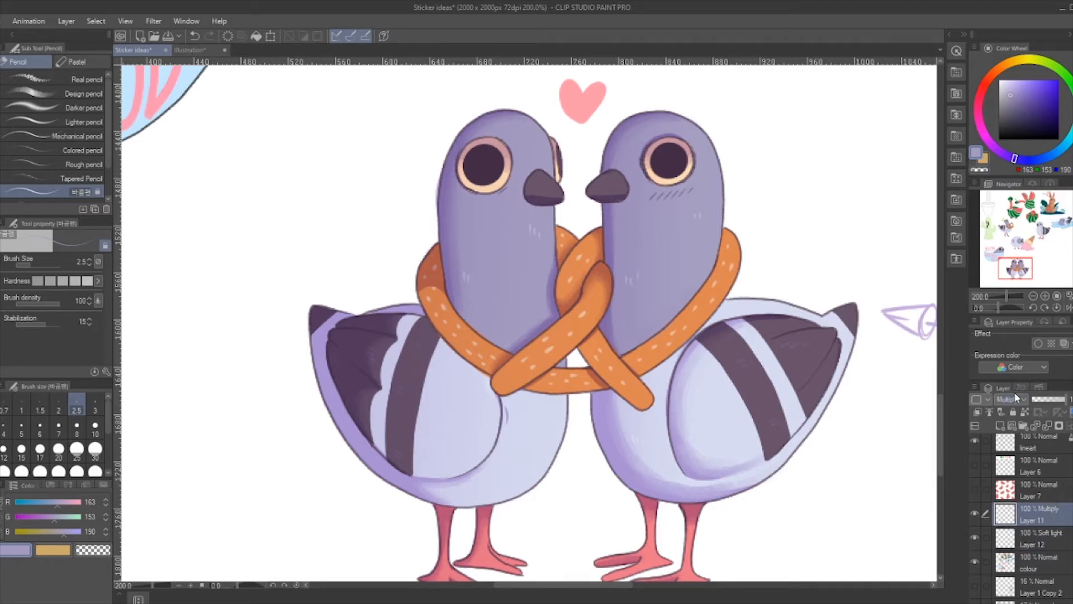
pyautogui.click(1010, 88)
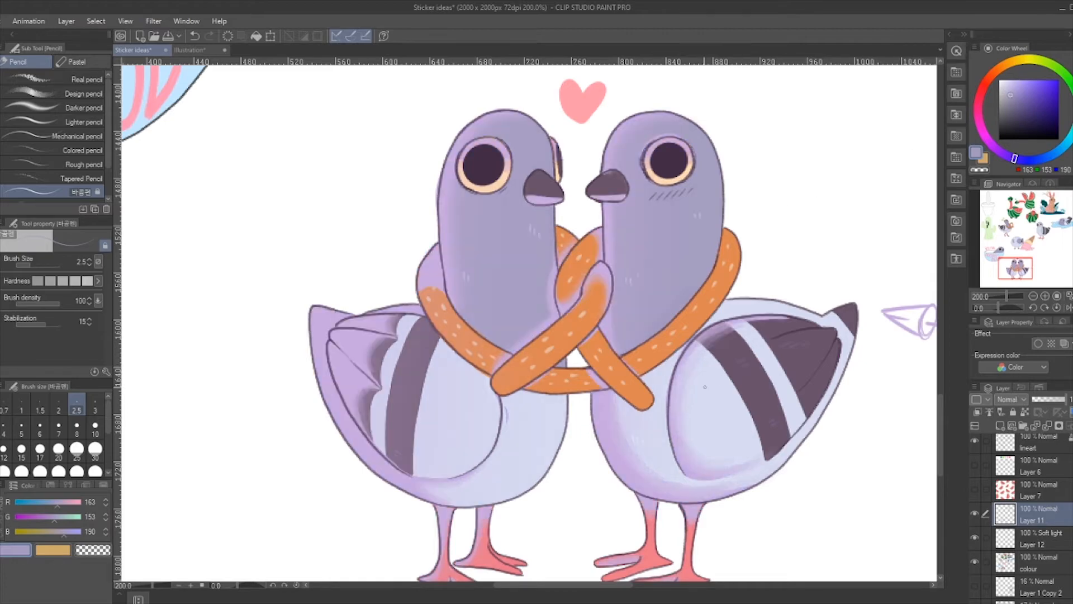
pyautogui.keyDown('alt'); pyautogui.click(346, 366); pyautogui.keyUp('alt')
pyautogui.click(1014, 398)
pyautogui.click(1015, 108)
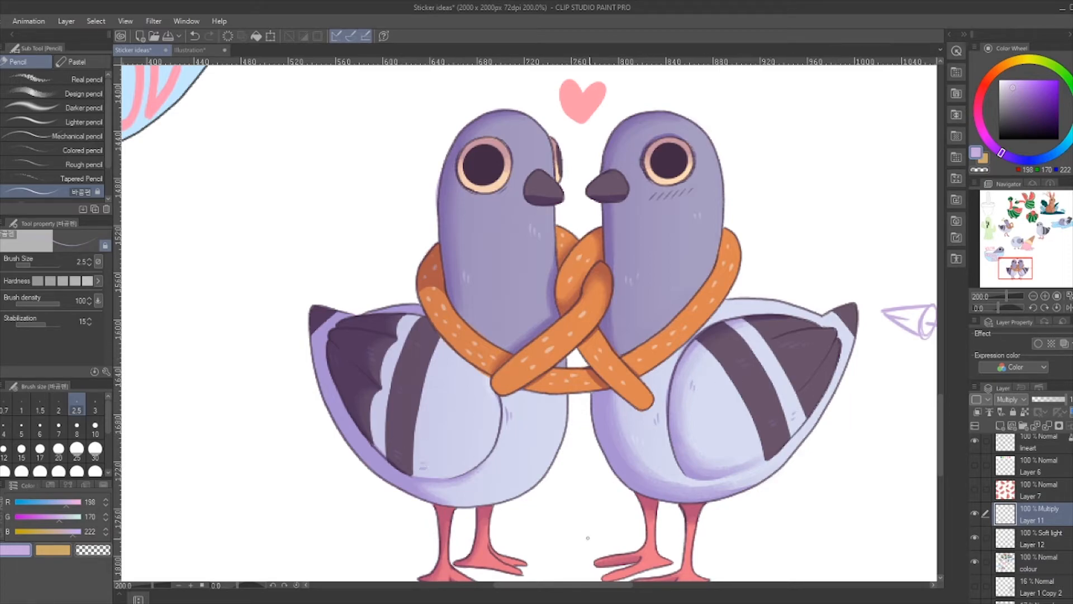
# On the colour layer, mix a muted red, RGB 179, 86, 101, and switch to the FLAT OIL!! brush at size 10
pyautogui.hotkey('ctrl', '-')
pyautogui.hotkey('ctrl', '-')
pyautogui.hotkey('ctrl', '+')
pyautogui.moveTo(1019, 264); pyautogui.dragTo(1021, 268)
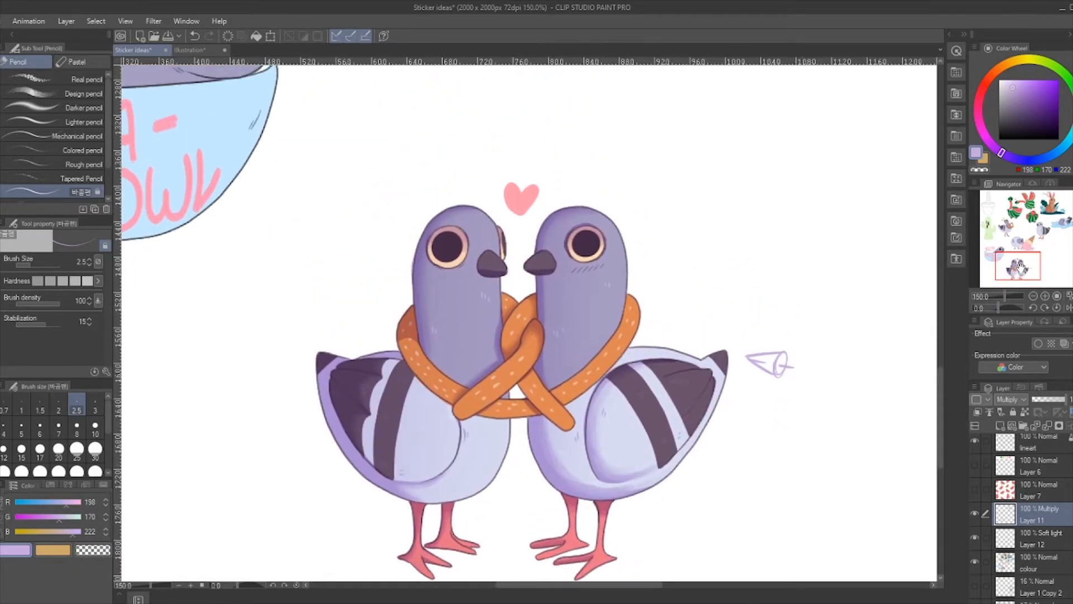
pyautogui.scroll(-1, 1069, 562)
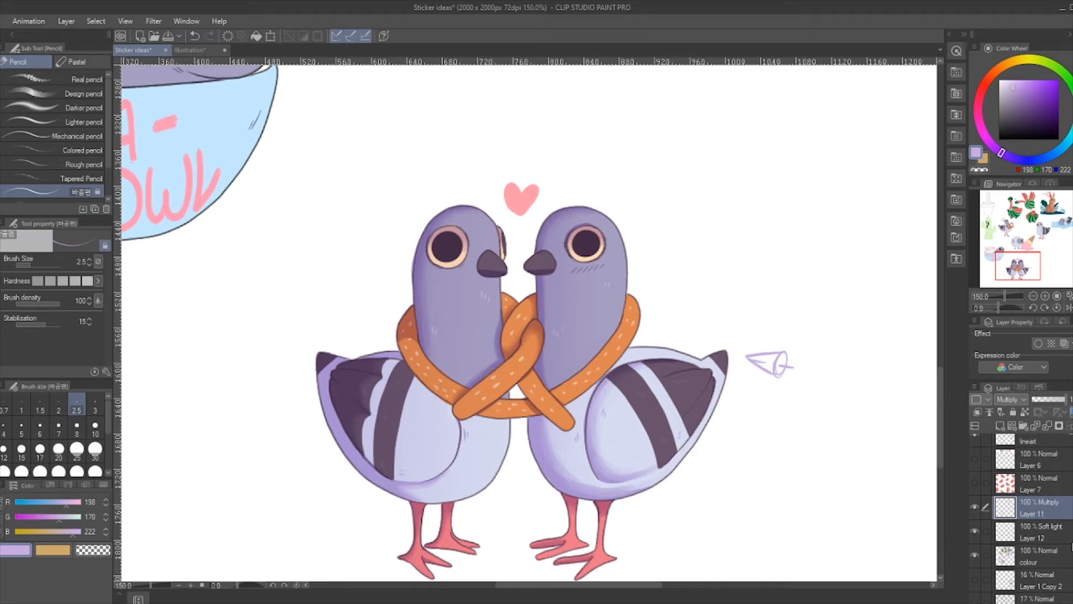
pyautogui.click(1061, 555)
pyautogui.keyDown('alt'); pyautogui.click(596, 291); pyautogui.keyUp('alt')
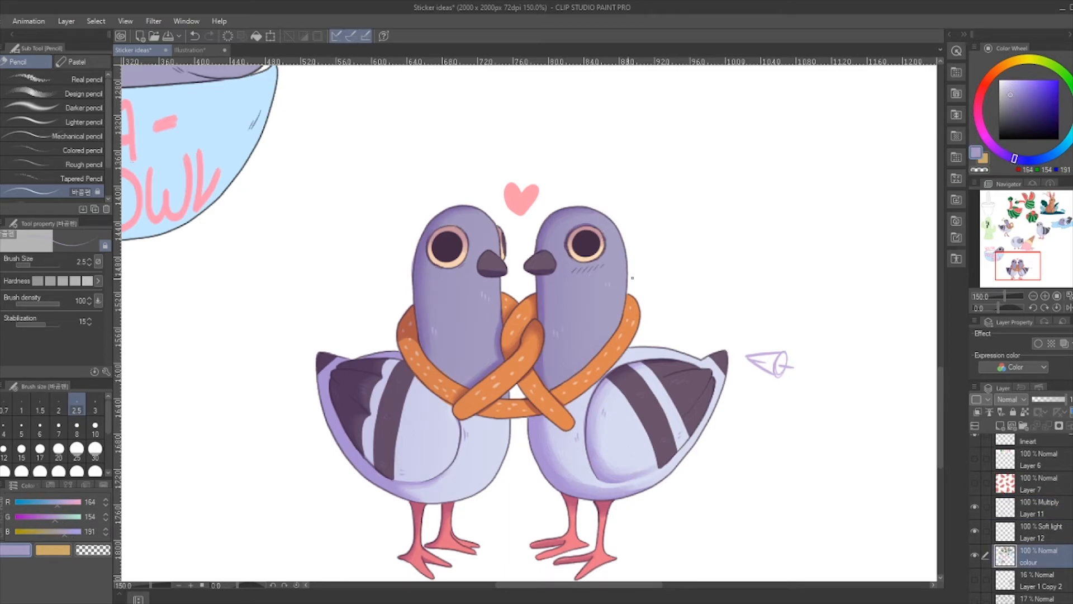
pyautogui.moveTo(1013, 160)
pyautogui.mouseDown()
pyautogui.moveTo(994, 159)
pyautogui.moveTo(965, 116)
pyautogui.mouseUp()
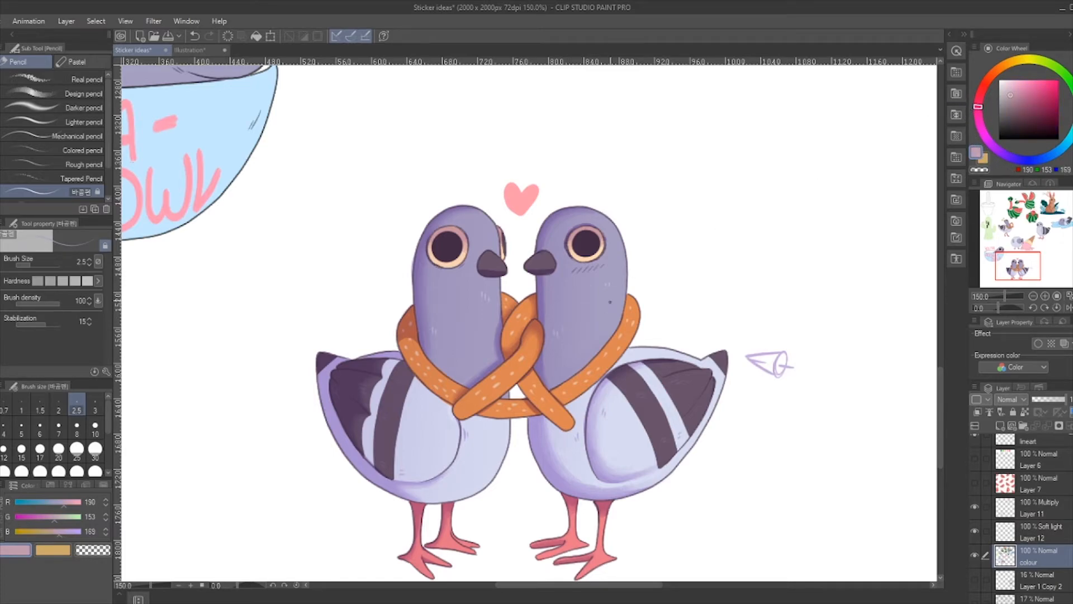
pyautogui.click(1022, 95)
pyautogui.moveTo(978, 106); pyautogui.dragTo(981, 92)
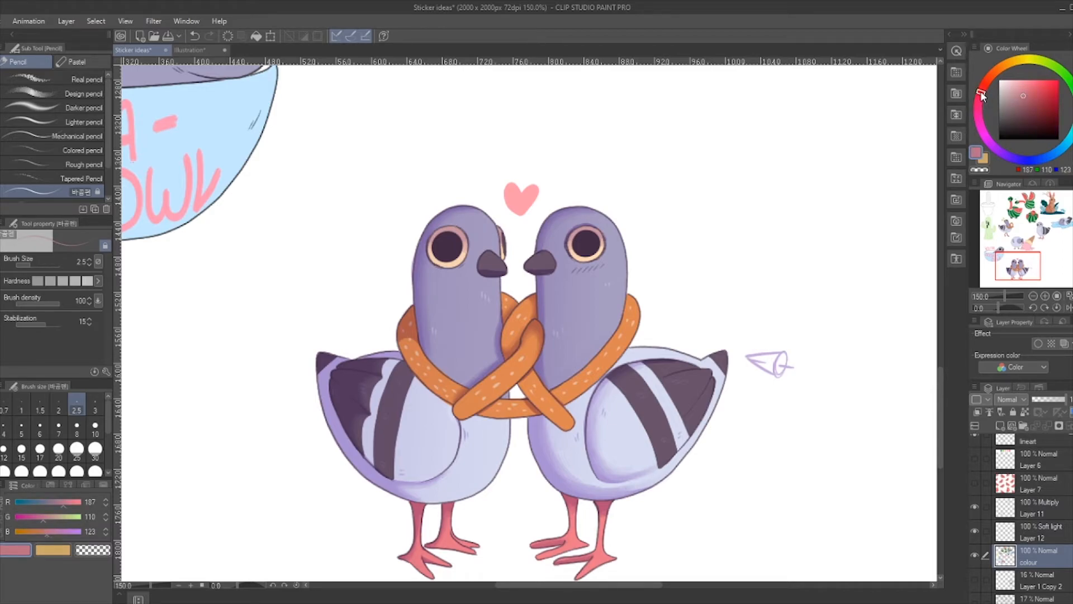
pyautogui.click(1031, 94)
pyautogui.press('b')
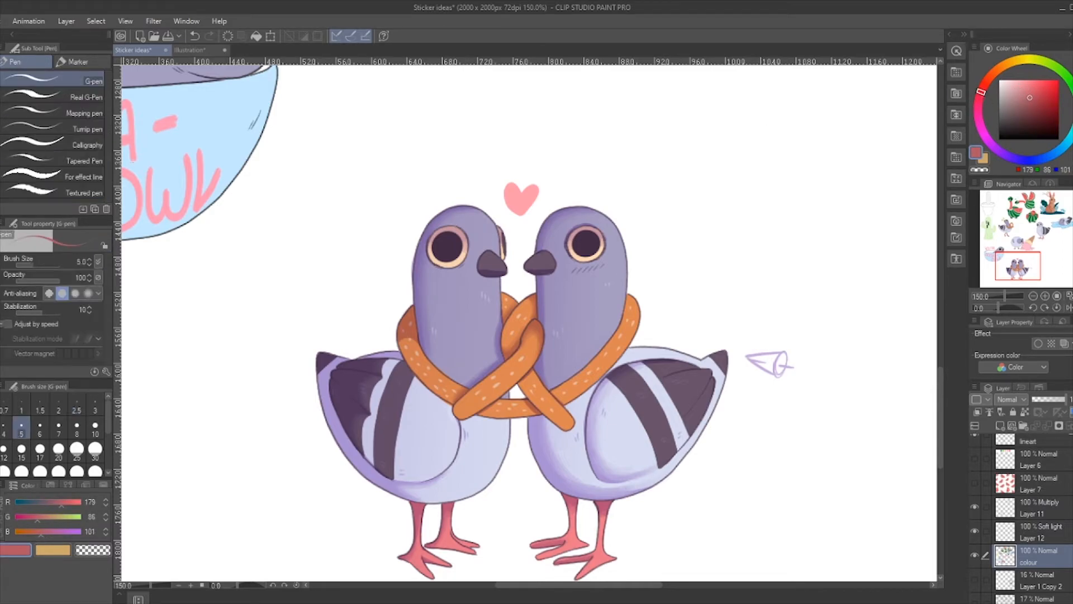
pyautogui.press(']')
pyautogui.press(']')
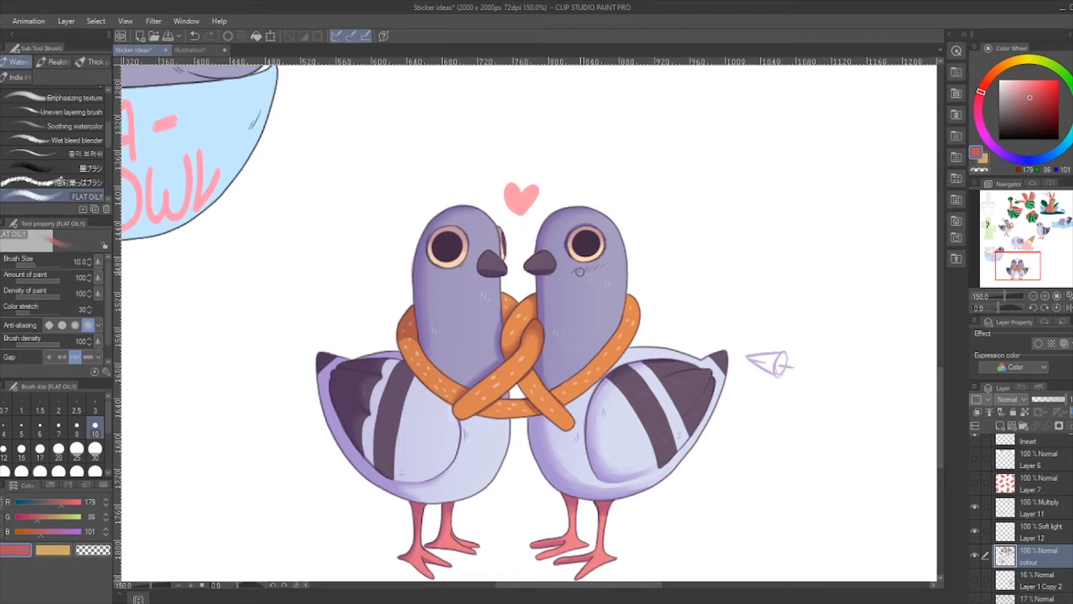
# Paint a soft blush beneath both pigeons' eyes in brighter red, RGB 222, 82, 104, with the brush at size 15
pyautogui.moveTo(599, 269)
pyautogui.mouseDown()
pyautogui.moveTo(609, 262)
pyautogui.moveTo(573, 268)
pyautogui.mouseUp()
pyautogui.hotkey('ctrl', 'z')
pyautogui.moveTo(1035, 87); pyautogui.dragTo(1036, 88)
pyautogui.press(']')
pyautogui.press(']')
pyautogui.moveTo(576, 274)
pyautogui.mouseDown()
pyautogui.moveTo(606, 267)
pyautogui.moveTo(579, 280)
pyautogui.moveTo(604, 277)
pyautogui.mouseUp()
pyautogui.moveTo(732, 189); pyautogui.dragTo(717, 211)
pyautogui.moveTo(420, 294)
pyautogui.mouseDown()
pyautogui.moveTo(446, 301)
pyautogui.moveTo(425, 296)
pyautogui.moveTo(440, 296)
pyautogui.moveTo(424, 306)
pyautogui.moveTo(444, 306)
pyautogui.mouseUp()
pyautogui.moveTo(778, 270); pyautogui.dragTo(779, 268)
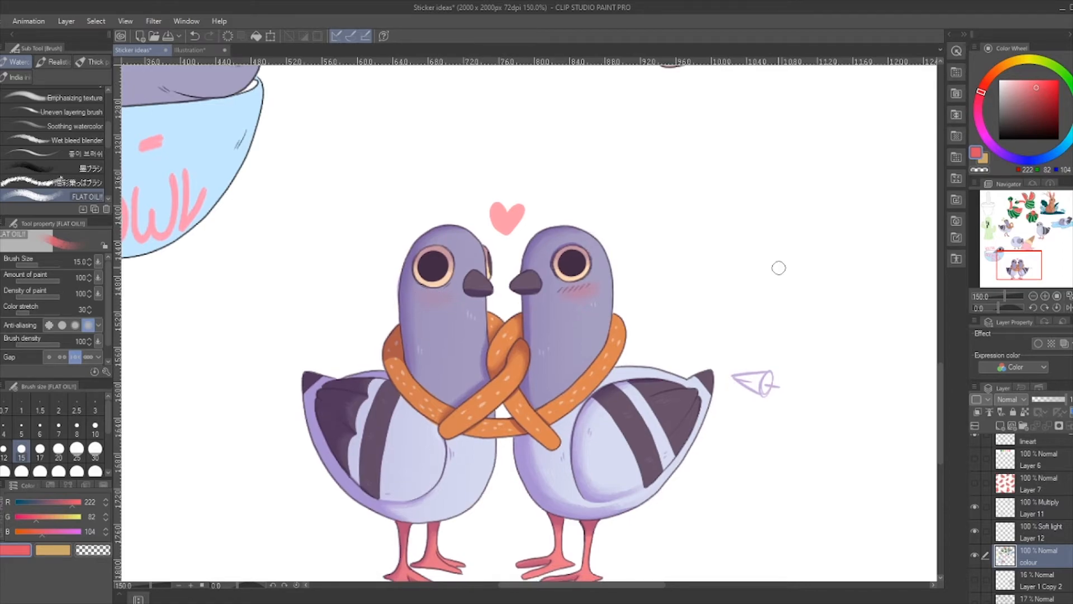
# Lighten both pigeons' cheek blush with pale pink, shifting to RGB 255, 170, 196 and brush size 12
pyautogui.click(1015, 81)
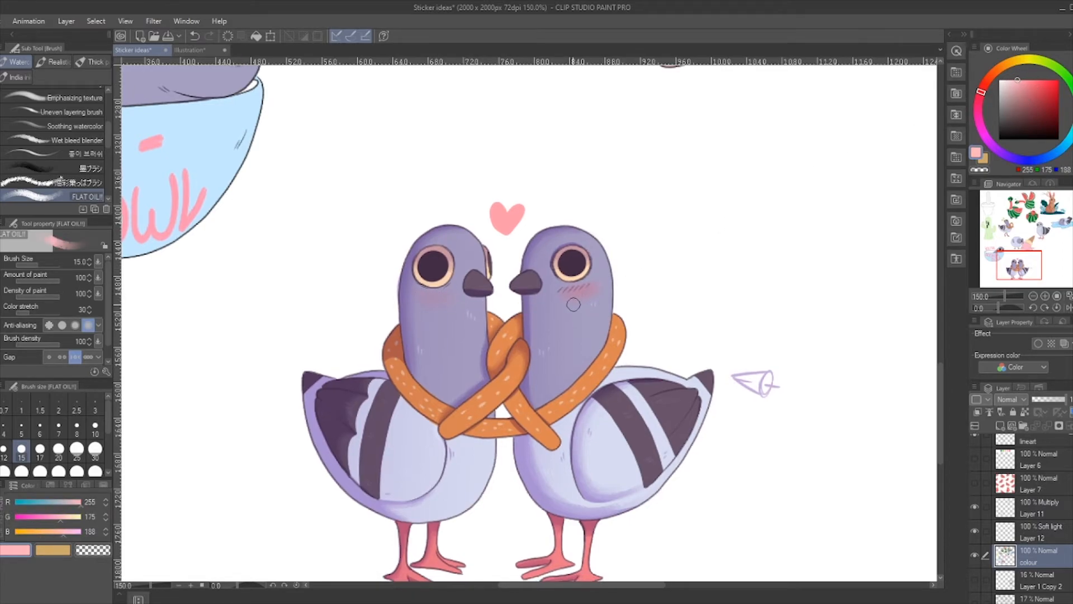
pyautogui.moveTo(567, 293); pyautogui.dragTo(593, 291)
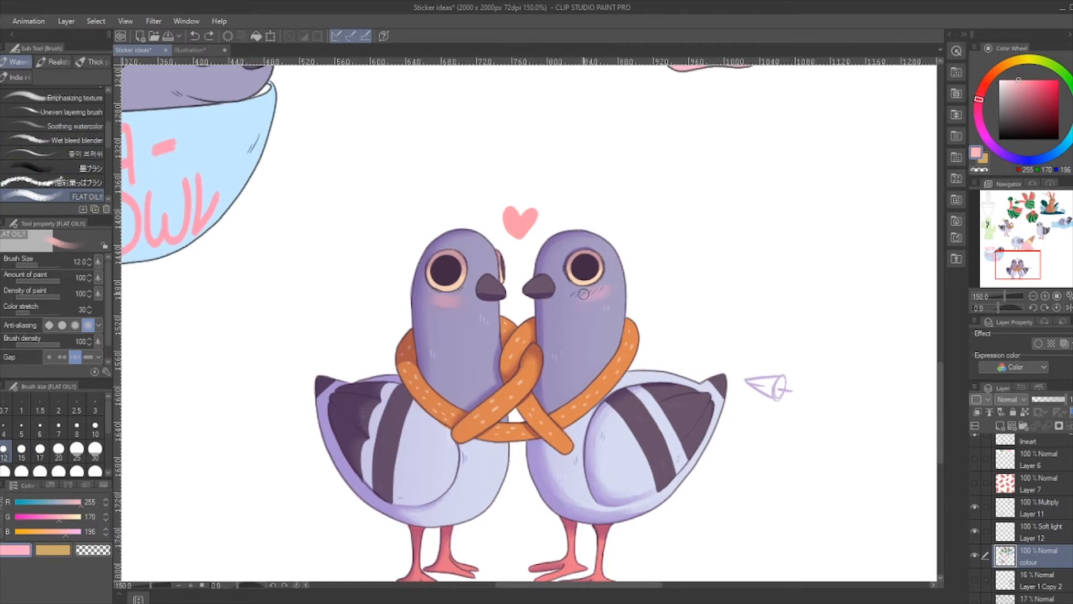
pyautogui.moveTo(583, 293)
pyautogui.mouseDown()
pyautogui.moveTo(610, 288)
pyautogui.moveTo(567, 295)
pyautogui.moveTo(613, 287)
pyautogui.mouseUp()
pyautogui.scroll(-2, 849, 404)
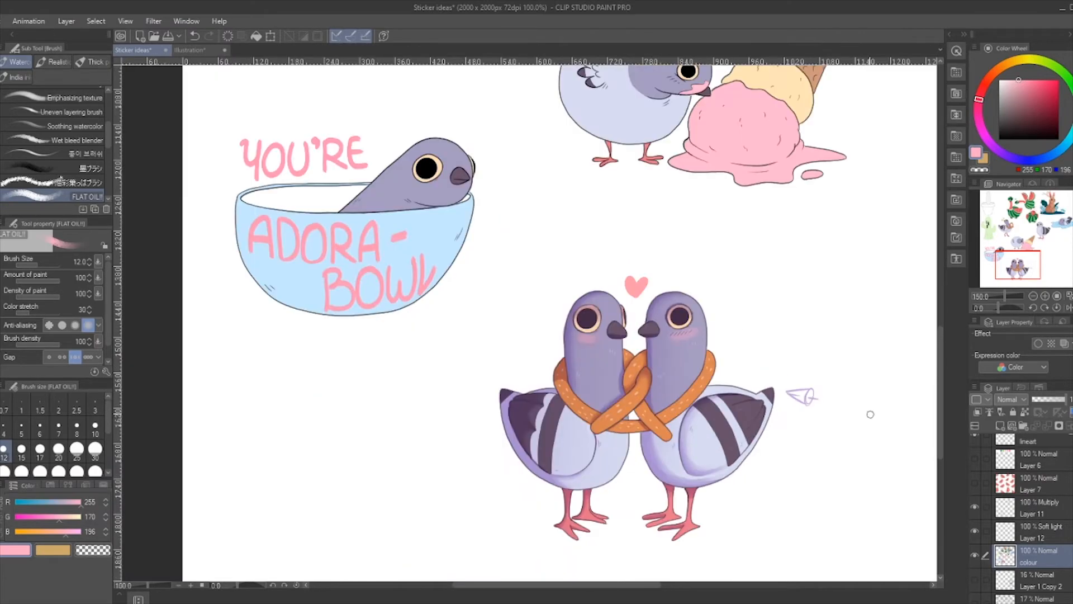
pyautogui.scroll(2, 883, 392)
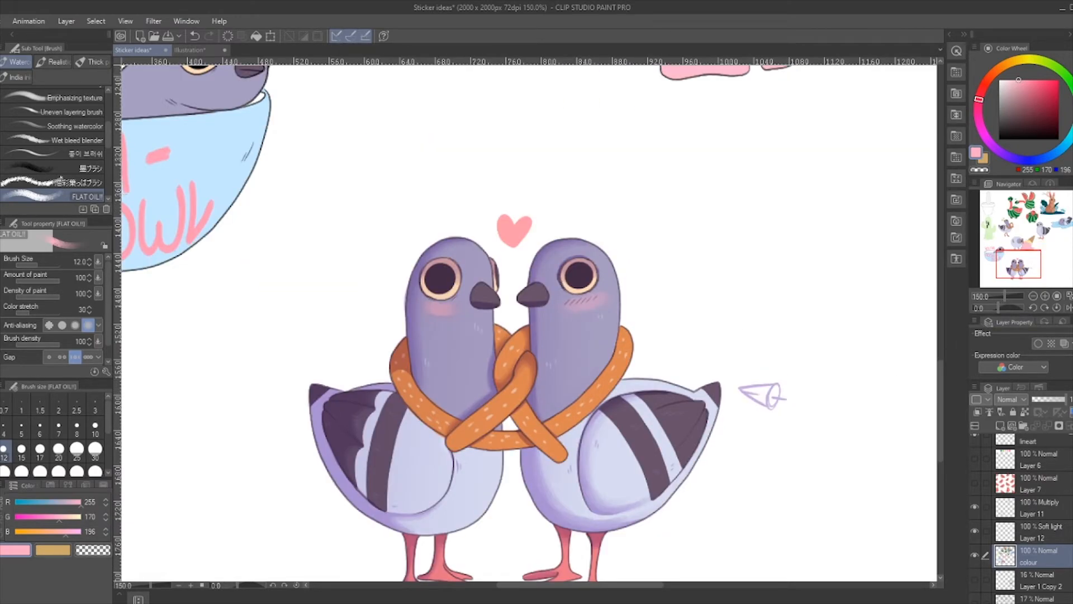
# Add a new layer above the Multiply layer, set its blending mode to Add (Glow), and choose white as the drawing colour
pyautogui.click(1000, 426)
pyautogui.moveTo(1048, 569); pyautogui.dragTo(1049, 522)
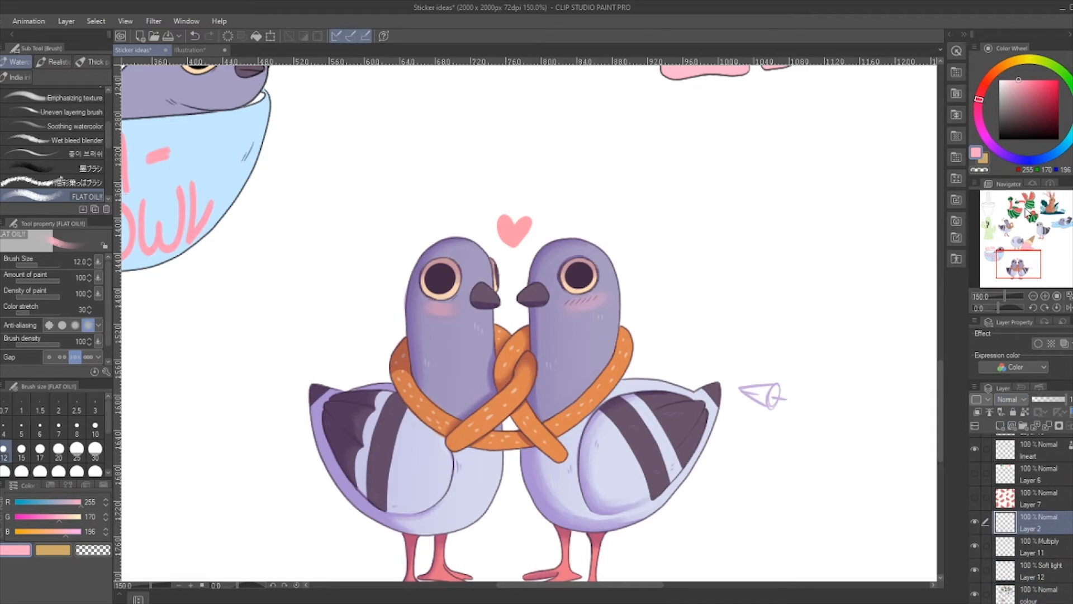
pyautogui.click(1025, 214)
pyautogui.moveTo(1026, 80); pyautogui.dragTo(994, 65)
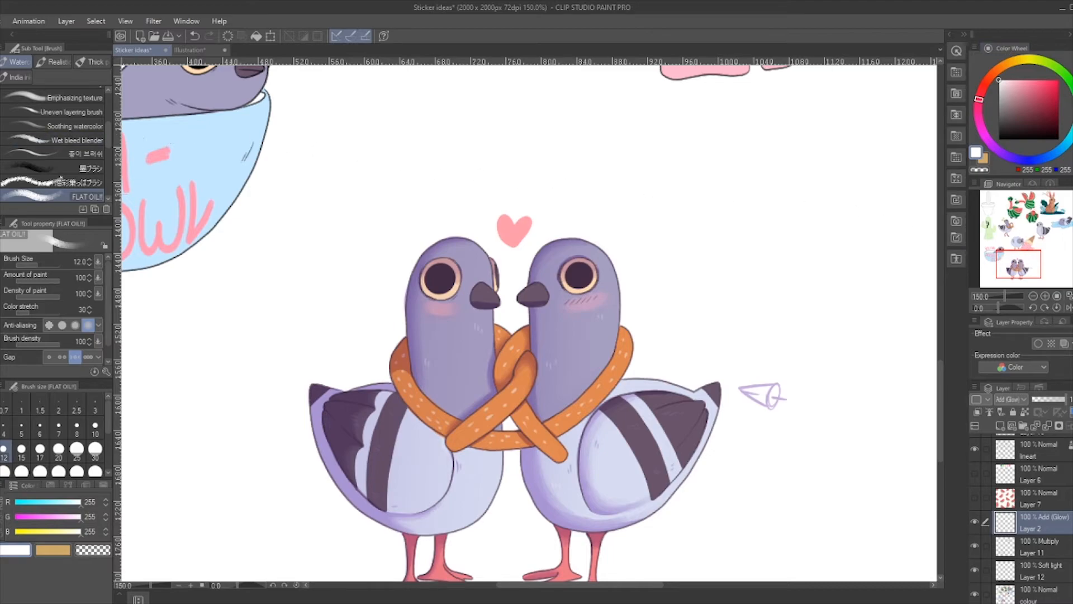
# Mark a highlight area on the central crossing pretzel strand using the Selection pen at size 8
pyautogui.press('p')
pyautogui.scroll(1, 1029, 276)
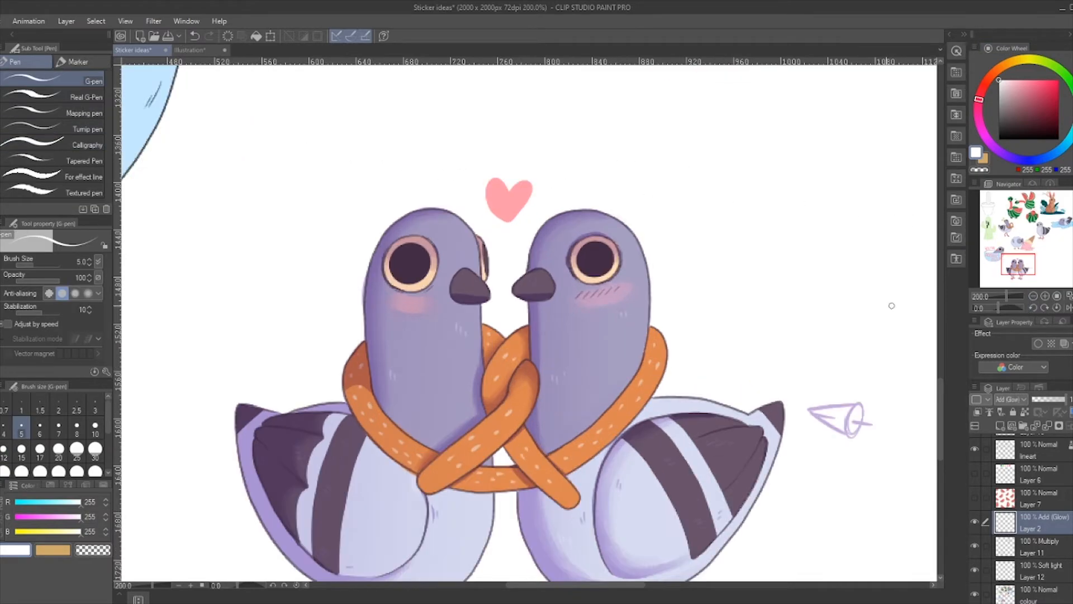
pyautogui.press('m')
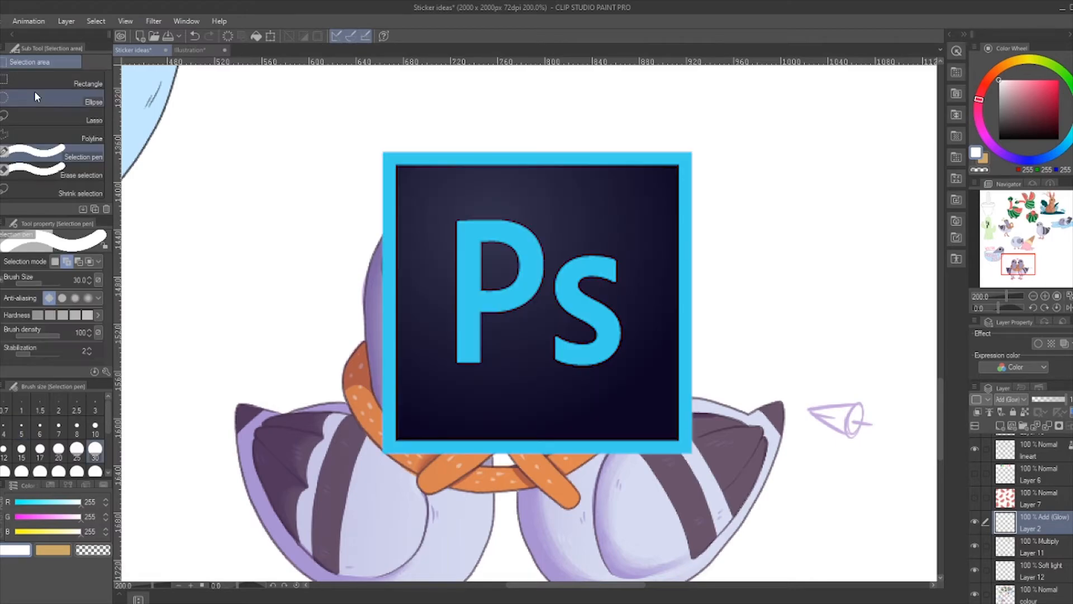
pyautogui.press('[')
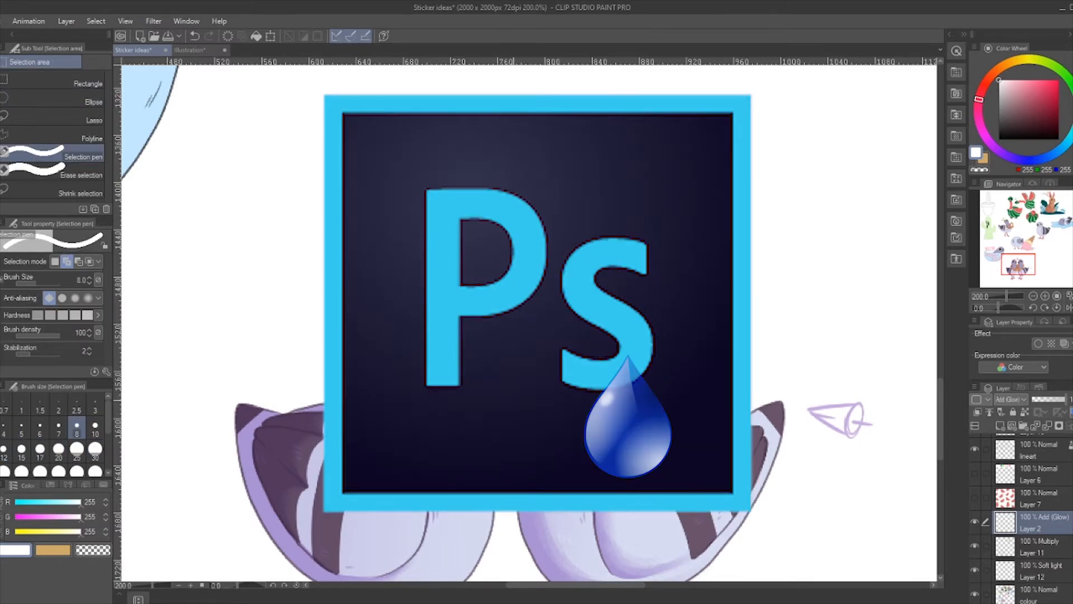
pyautogui.moveTo(519, 413); pyautogui.dragTo(508, 412)
pyautogui.hotkey('ctrl', 'z')
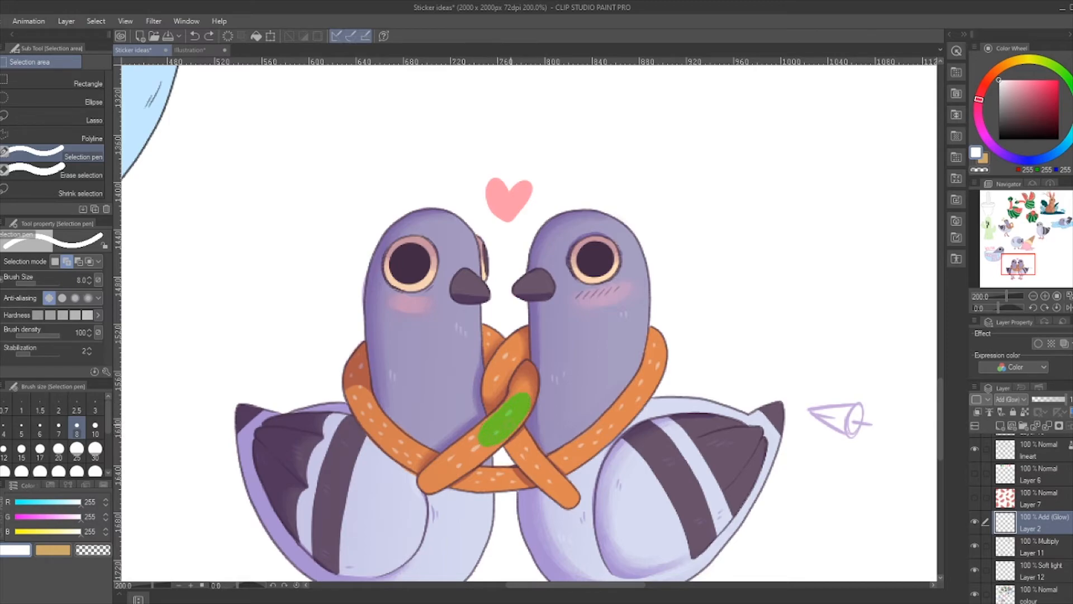
pyautogui.moveTo(503, 420); pyautogui.dragTo(513, 411)
# Fill the selected strand area with a white Foreground to transparent gradient from its upper end downward and deselect it
pyautogui.press('g')
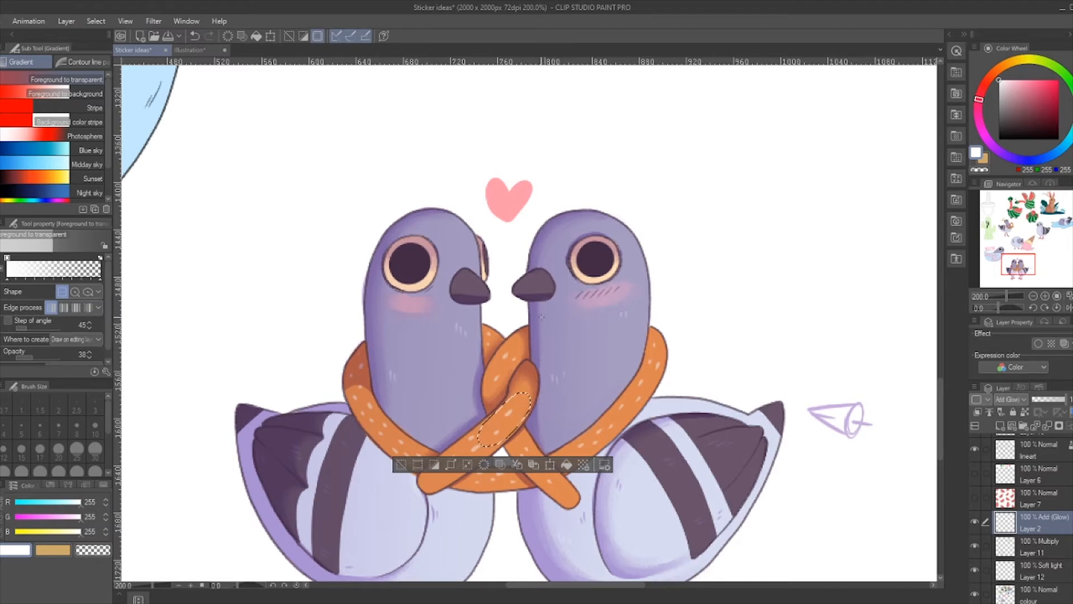
pyautogui.moveTo(541, 383); pyautogui.dragTo(482, 445)
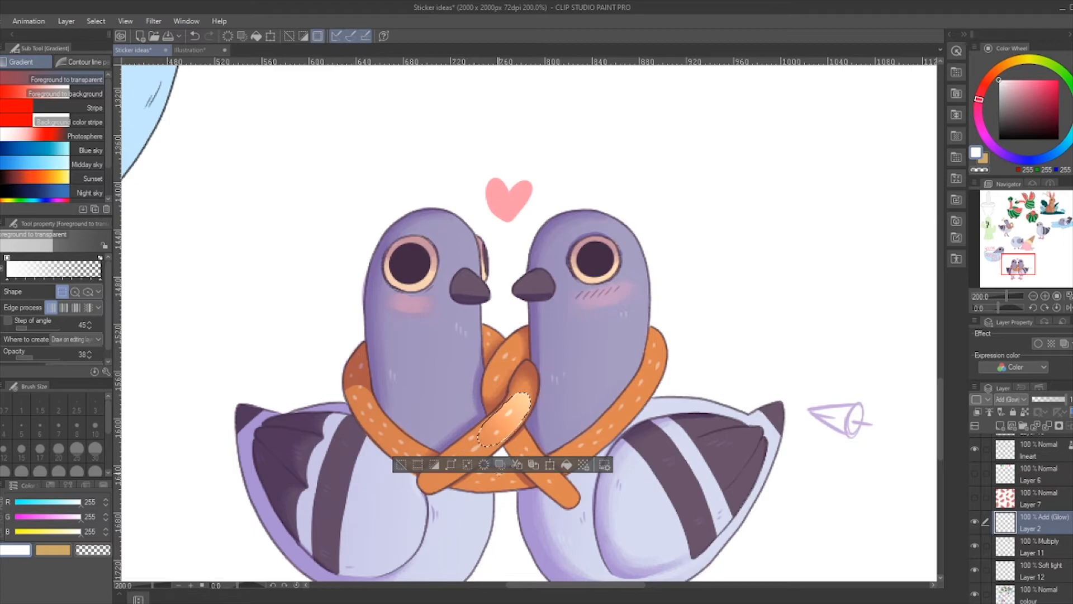
pyautogui.click(400, 464)
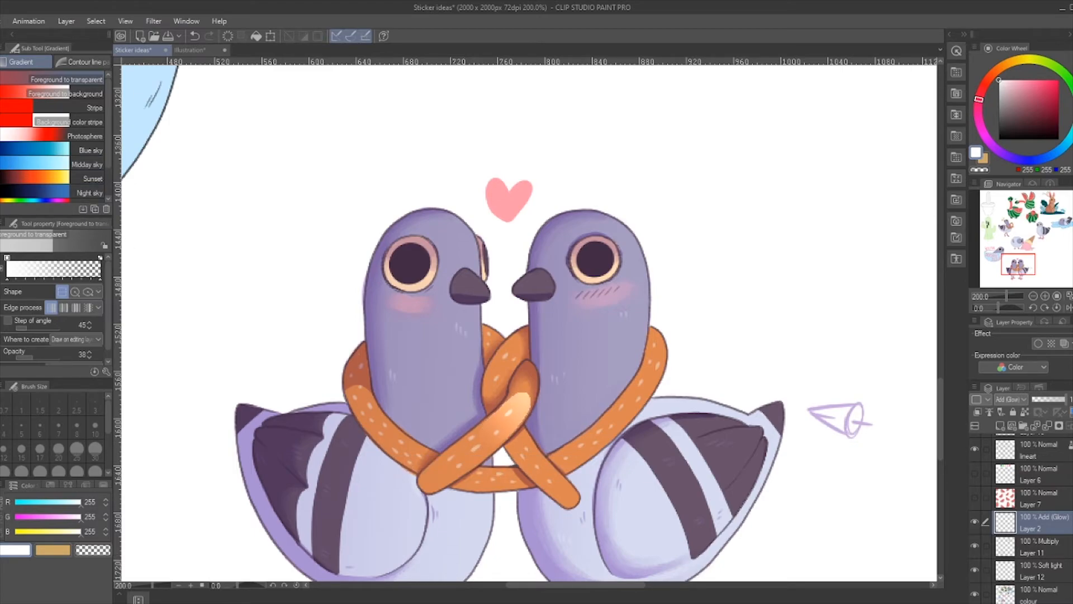
# Mark a highlight area along the right pigeon's outer pretzel strand with the Selection pen and fill it with the white gradient
pyautogui.press('m')
pyautogui.moveTo(657, 352); pyautogui.dragTo(653, 357)
pyautogui.hotkey('ctrl', 'z')
pyautogui.click(655, 361)
pyautogui.moveTo(634, 396); pyautogui.dragTo(646, 393)
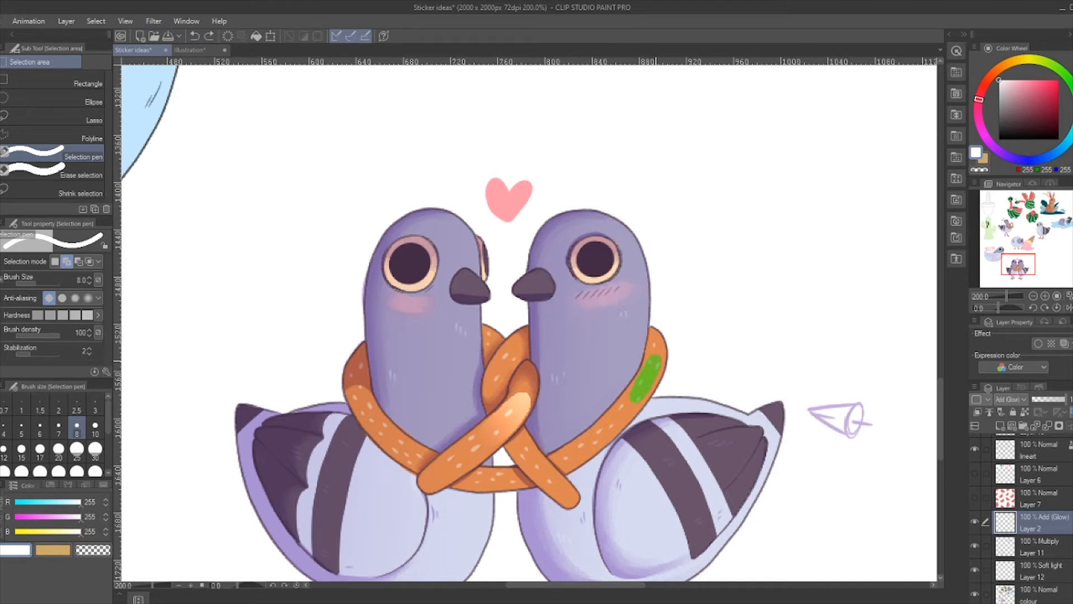
pyautogui.moveTo(634, 398); pyautogui.dragTo(623, 412)
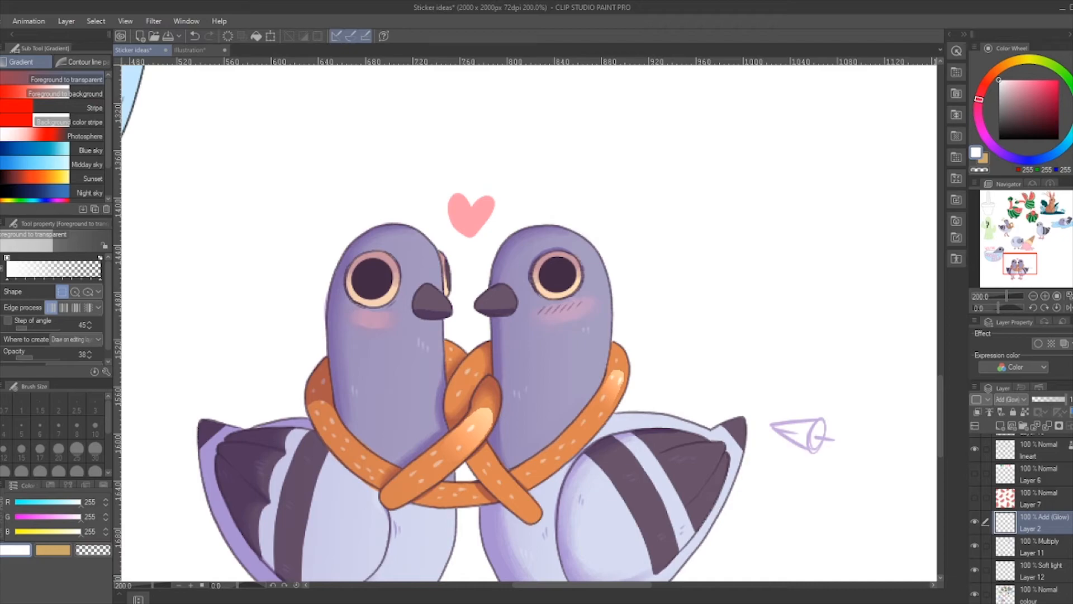
# Mark the lower end of the right-hand crossing pretzel strand with the Selection pen at size 8, fill it with the white gradient and deselect
pyautogui.press('m')
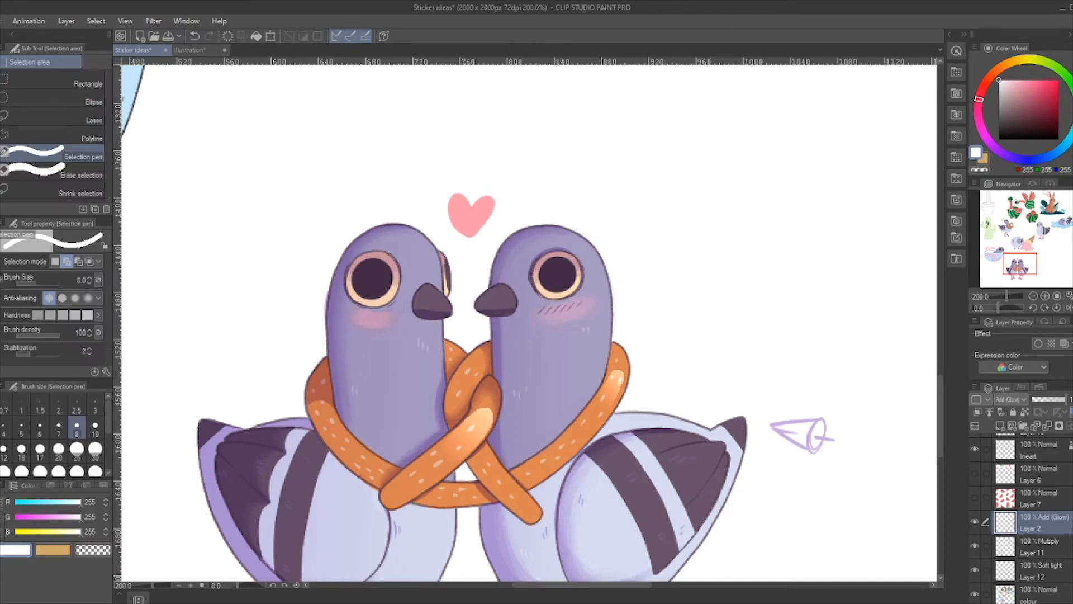
pyautogui.moveTo(520, 509); pyautogui.dragTo(510, 492)
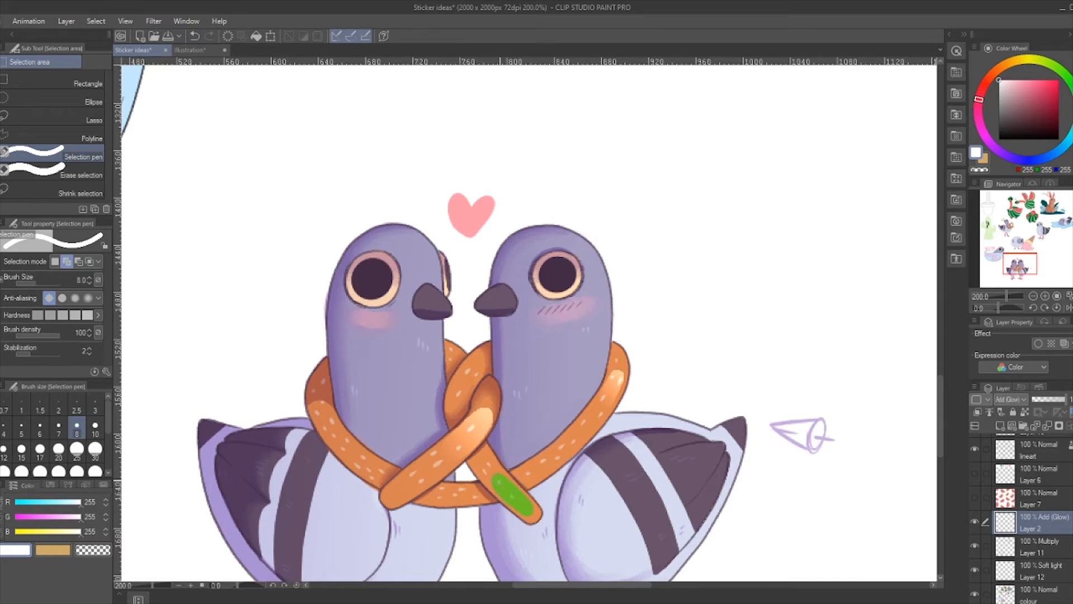
pyautogui.press('Return')
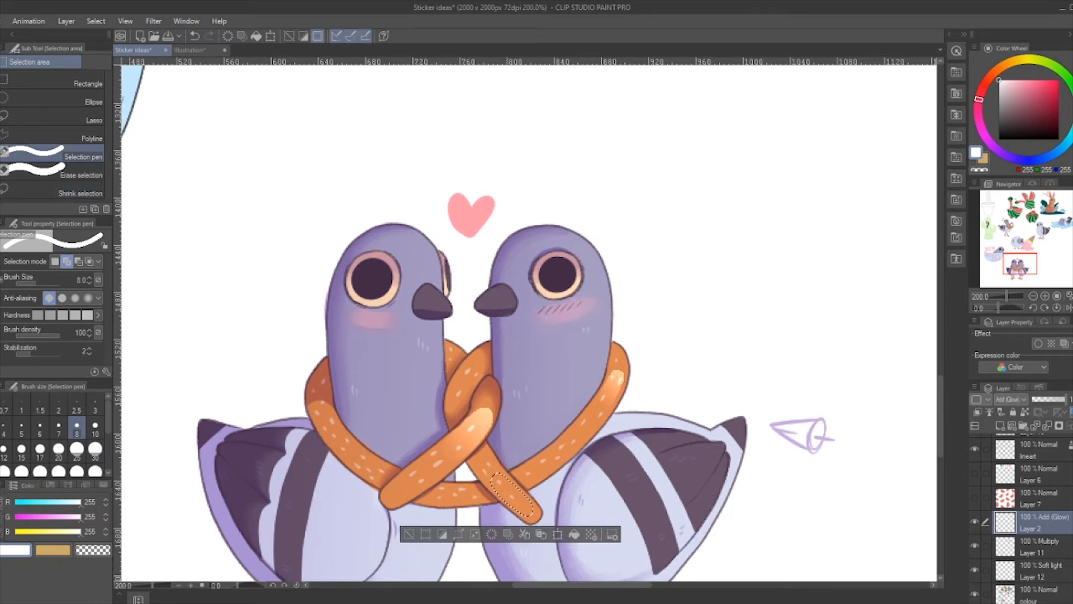
pyautogui.press('g')
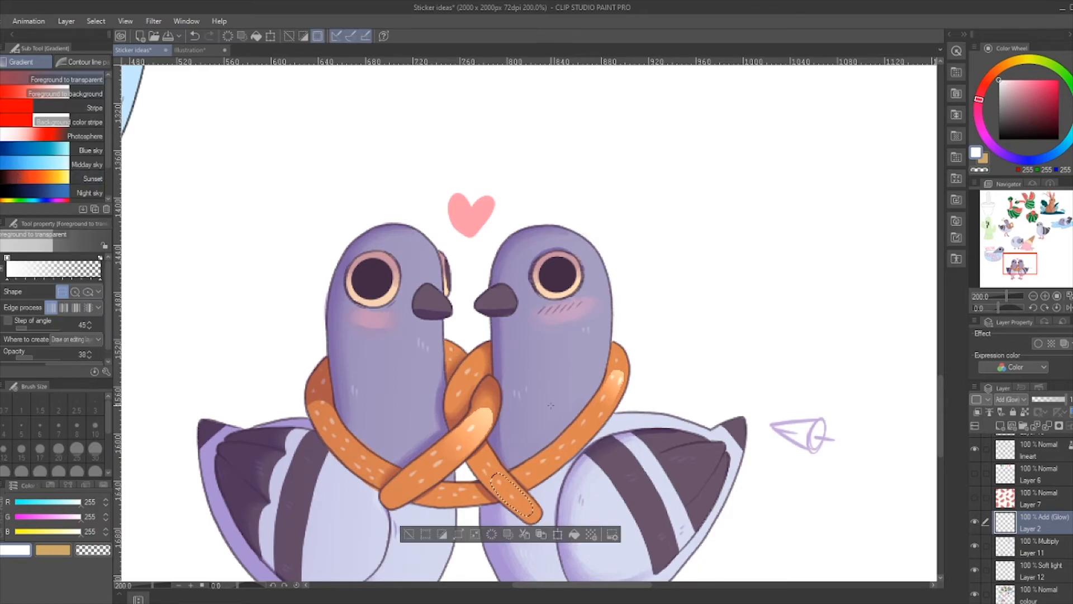
pyautogui.click(410, 534)
pyautogui.hotkey('ctrl', 'z')
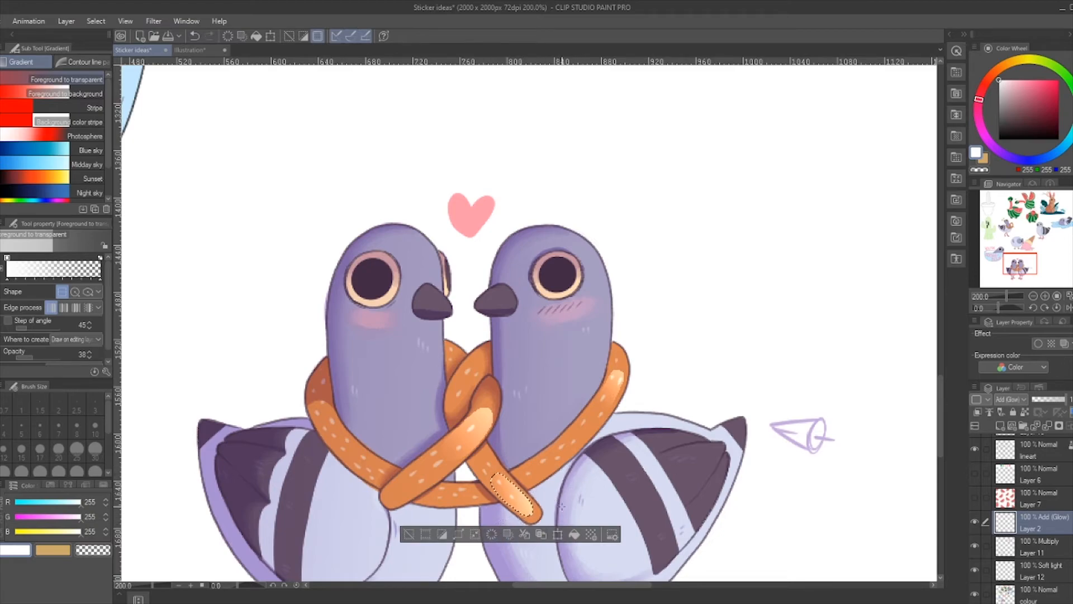
pyautogui.click(414, 535)
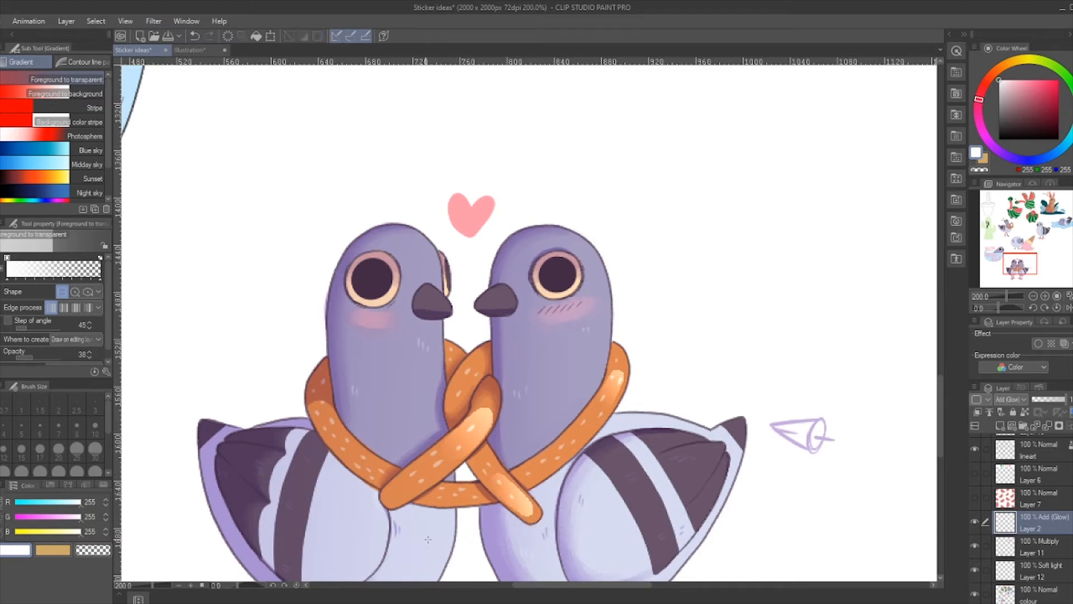
pyautogui.scroll(-1, 715, 550)
pyautogui.scroll(1, 714, 551)
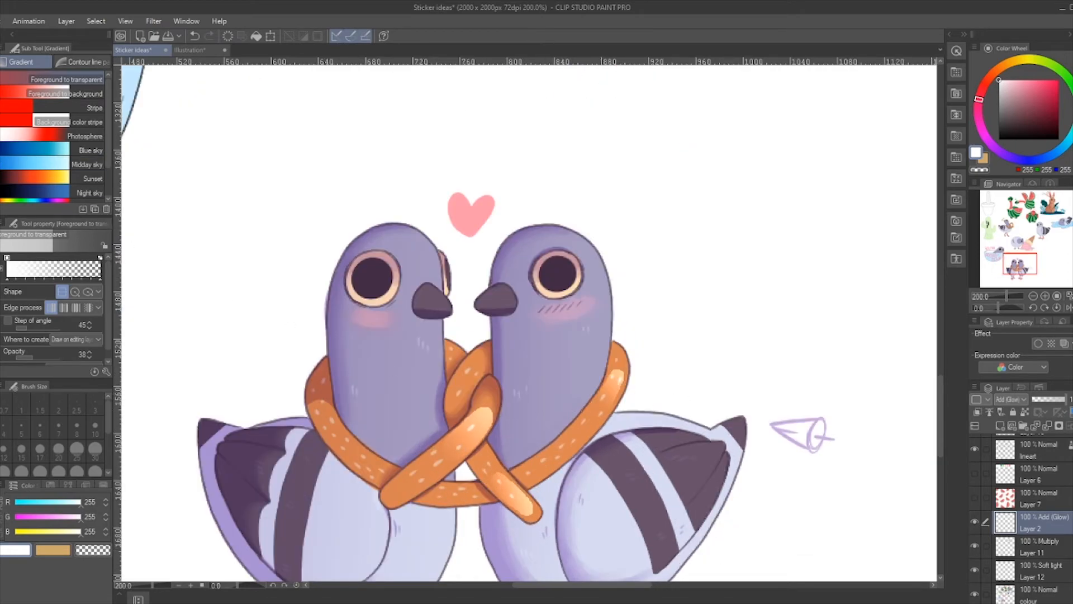
# Add a white gradient highlight to the upper pretzel loop beside the right pigeon's neck using the Selection pen at size 8
pyautogui.press('m')
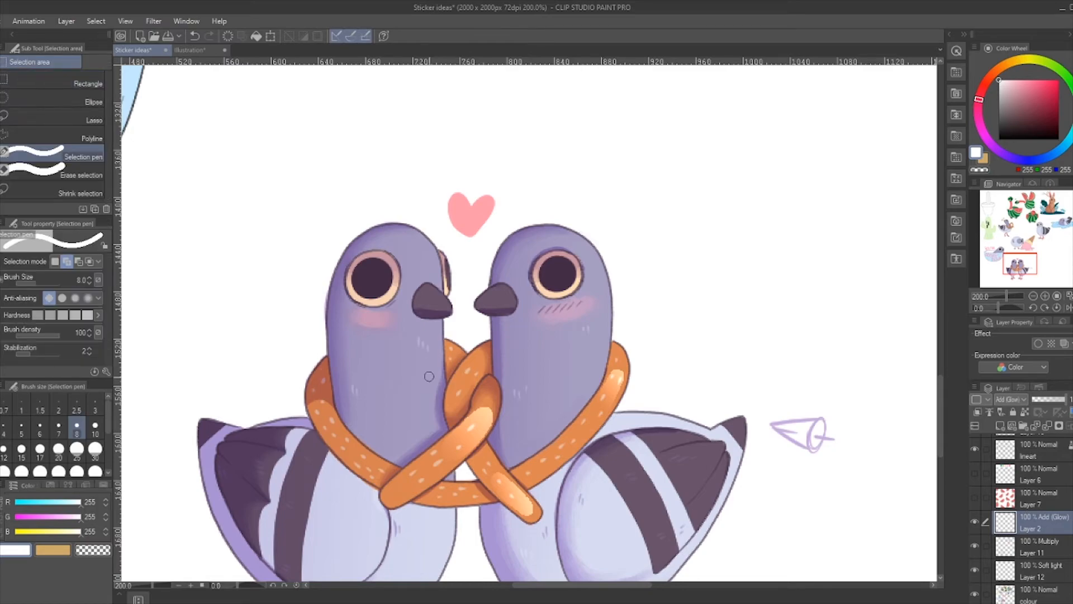
pyautogui.moveTo(473, 370); pyautogui.dragTo(450, 393)
pyautogui.press('g')
pyautogui.hotkey('ctrl', 'd')
pyautogui.scroll(-2, 434, 401)
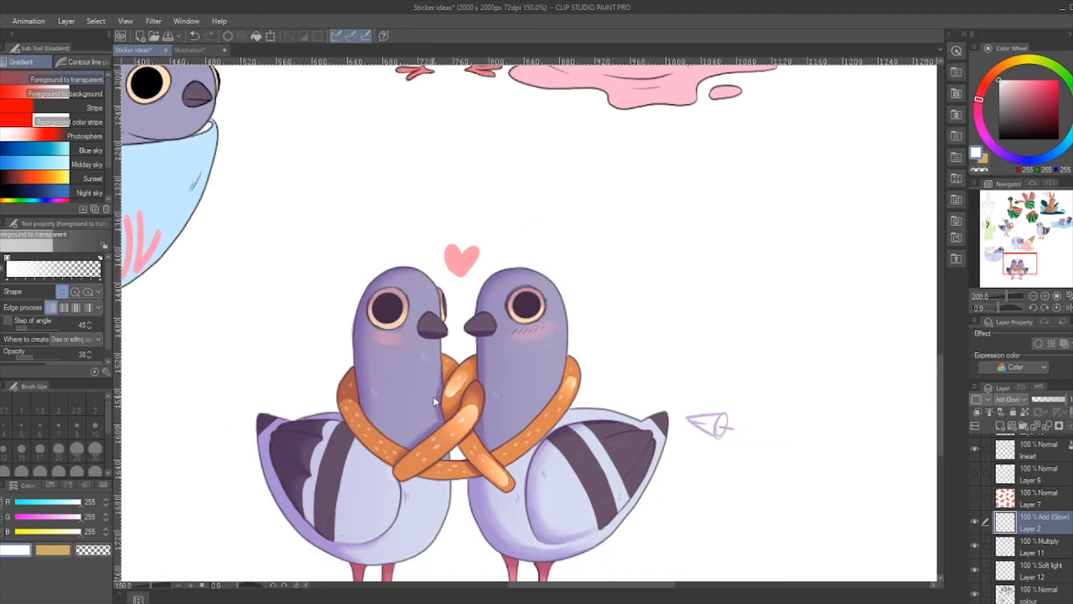
pyautogui.scroll(1, 435, 401)
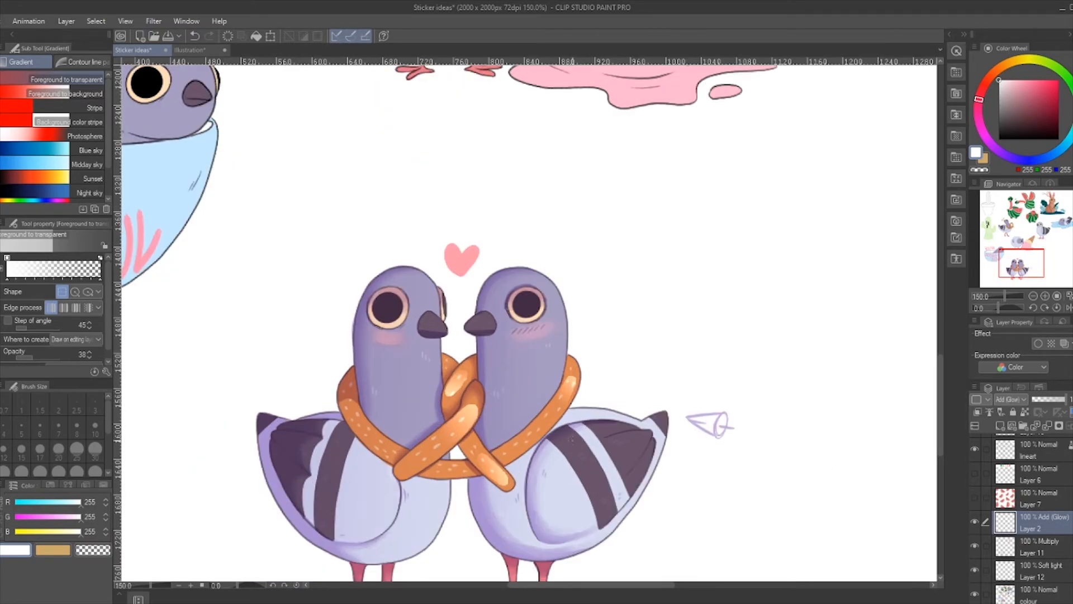
# Select the lower-left end of the central pretzel strand with the Selection pen at size 15, fill it with the white gradient and deselect
pyautogui.press('m')
pyautogui.press(']')
pyautogui.click(409, 464)
pyautogui.scroll(1, 499, 424)
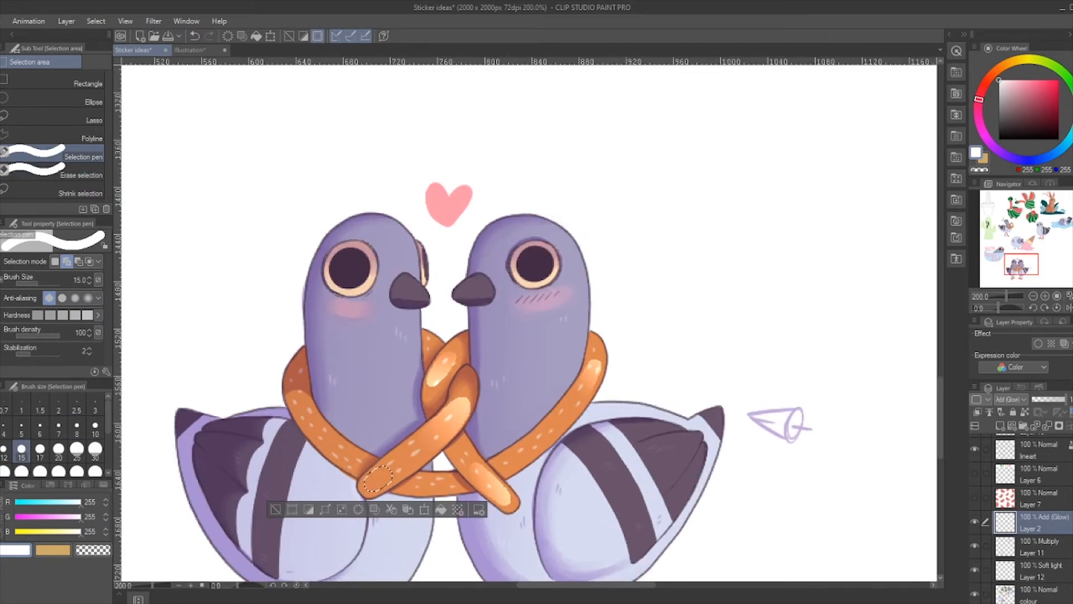
pyautogui.press('g')
pyautogui.moveTo(380, 493); pyautogui.dragTo(377, 477)
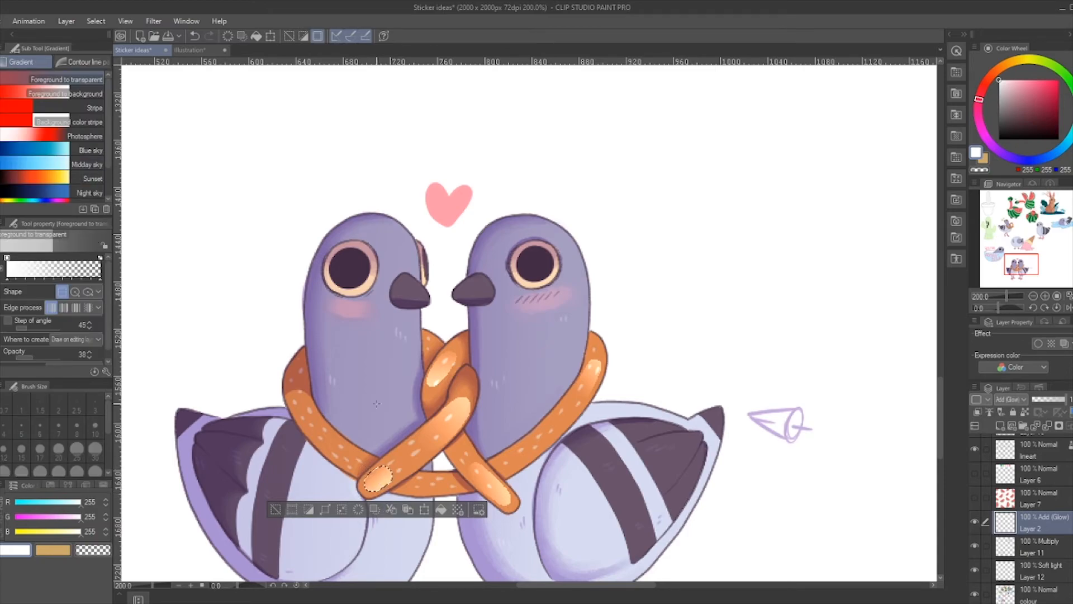
pyautogui.click(276, 509)
pyautogui.scroll(-1, 678, 527)
pyautogui.scroll(-1, 679, 527)
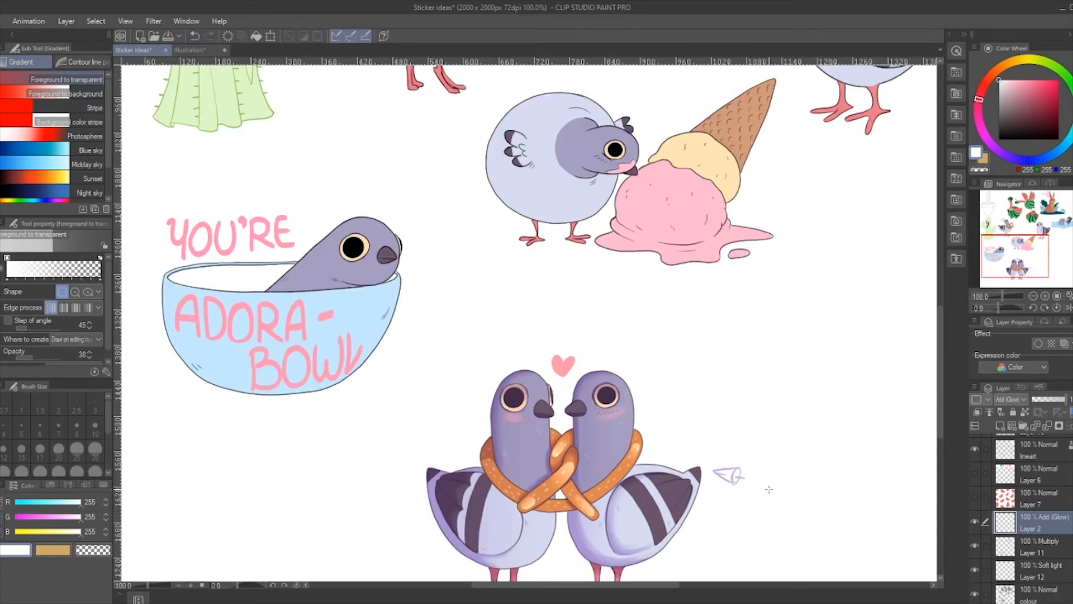
# Add a second white gradient highlight lower on the right pigeon's outer pretzel strand using the Selection pen at size 12
pyautogui.scroll(1, 803, 479)
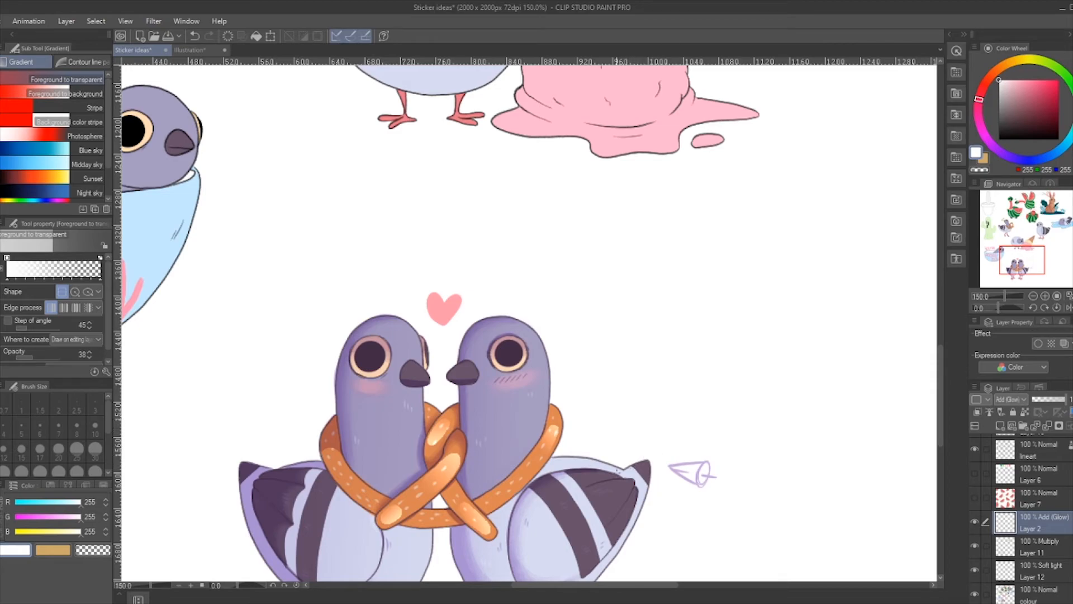
pyautogui.scroll(1, 621, 472)
pyautogui.press('m')
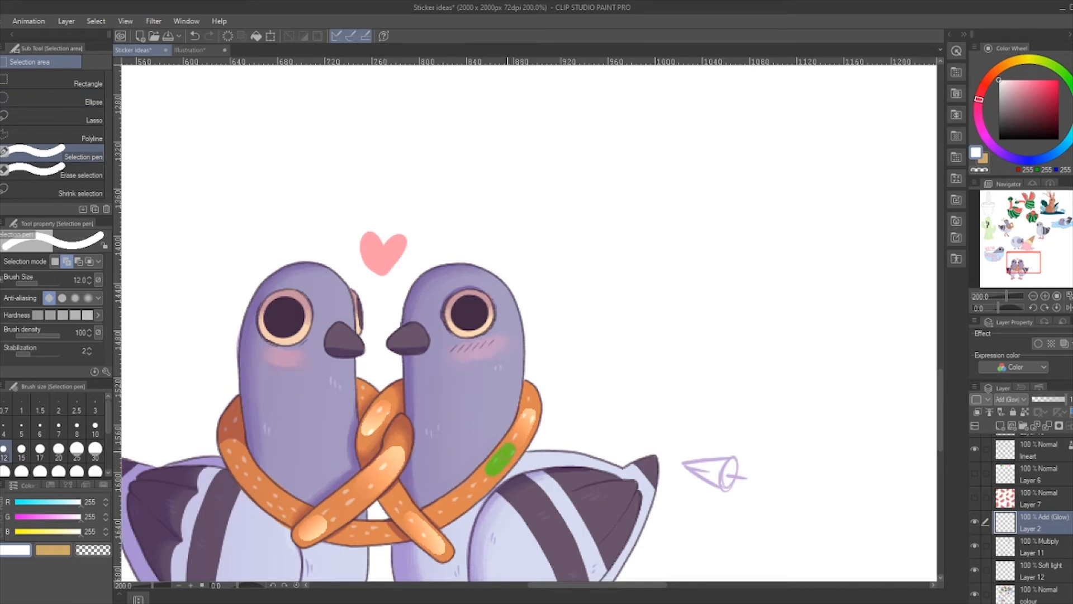
pyautogui.moveTo(506, 450); pyautogui.dragTo(496, 458)
pyautogui.press('g')
pyautogui.hotkey('ctrl', 'd')
pyautogui.scroll(-1, 670, 475)
pyautogui.scroll(1, 715, 479)
pyautogui.scroll(-1, 713, 478)
pyautogui.scroll(1, 714, 478)
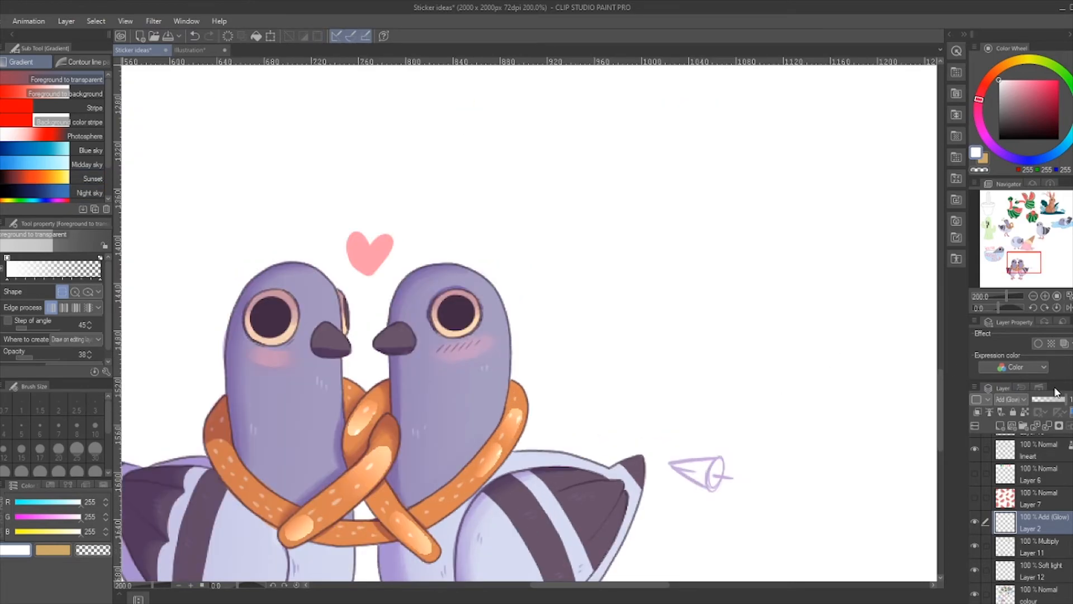
# Move the Add (Glow) layer, Layer 2, directly above the lineart layer
pyautogui.moveTo(1024, 255); pyautogui.dragTo(1020, 256)
pyautogui.scroll(1, 1028, 503)
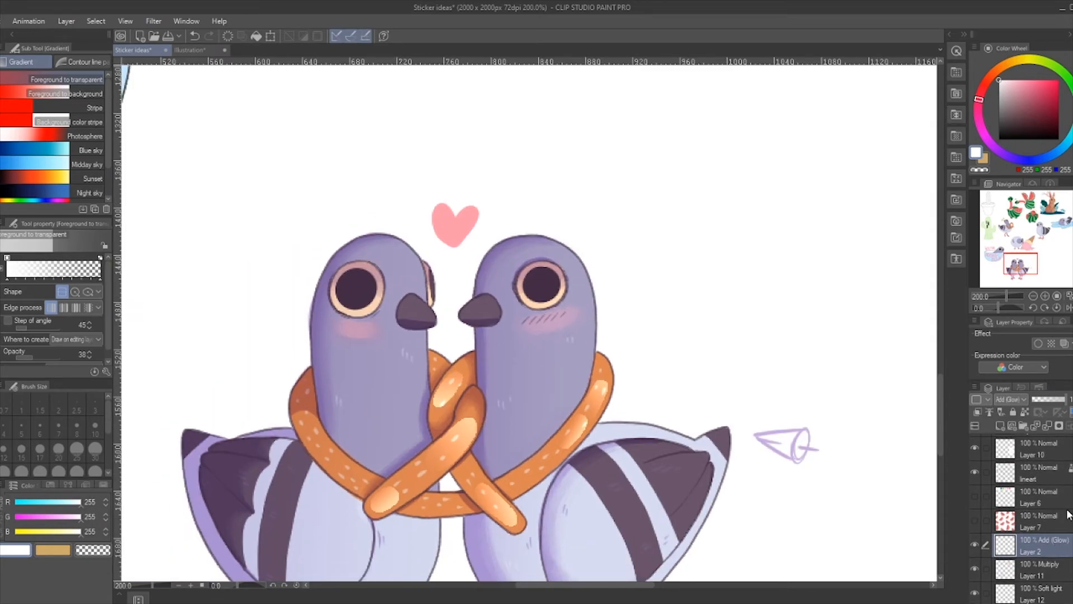
pyautogui.scroll(-1, 1069, 551)
pyautogui.scroll(2, 1070, 550)
pyautogui.moveTo(1051, 582); pyautogui.dragTo(1059, 510)
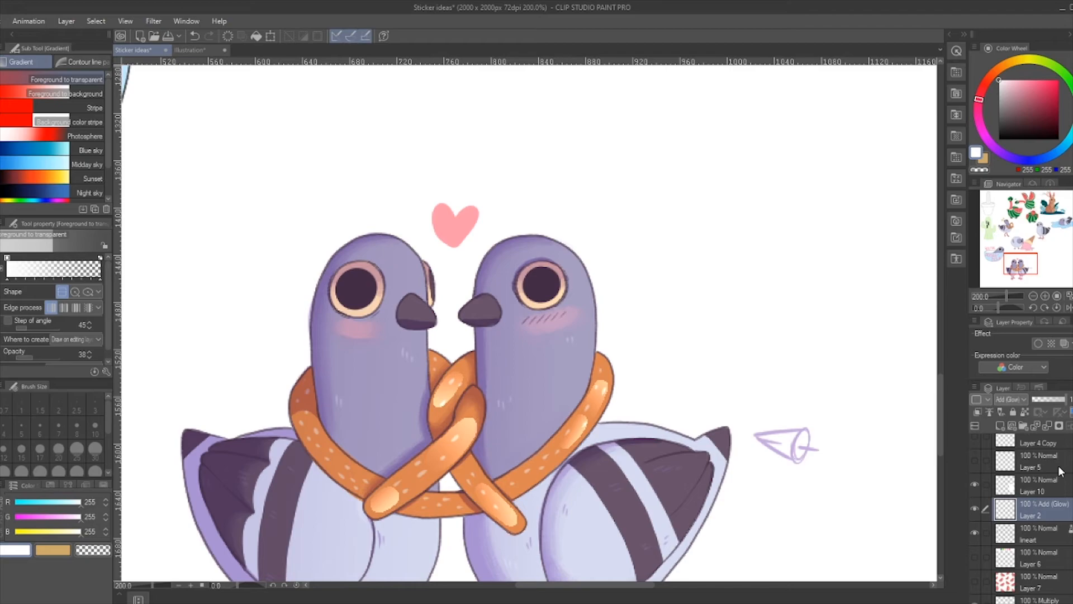
# Paint one large and one small white highlight in each pigeon's front eye with the G-pen at size 5
pyautogui.press('p')
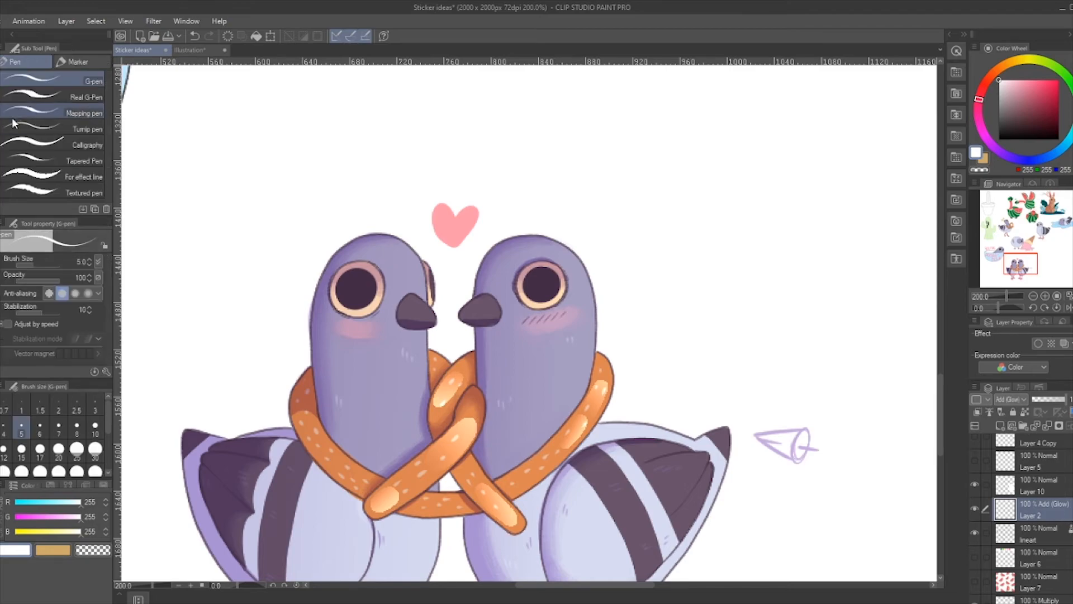
pyautogui.moveTo(367, 280); pyautogui.dragTo(368, 281)
pyautogui.click(373, 289)
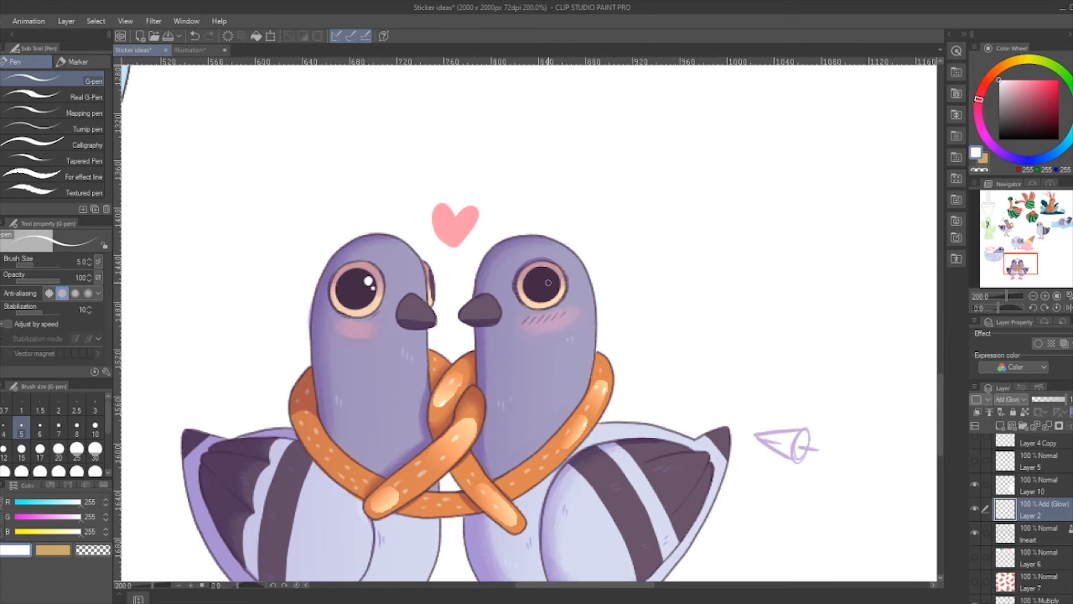
pyautogui.moveTo(547, 273); pyautogui.dragTo(548, 275)
pyautogui.click(556, 283)
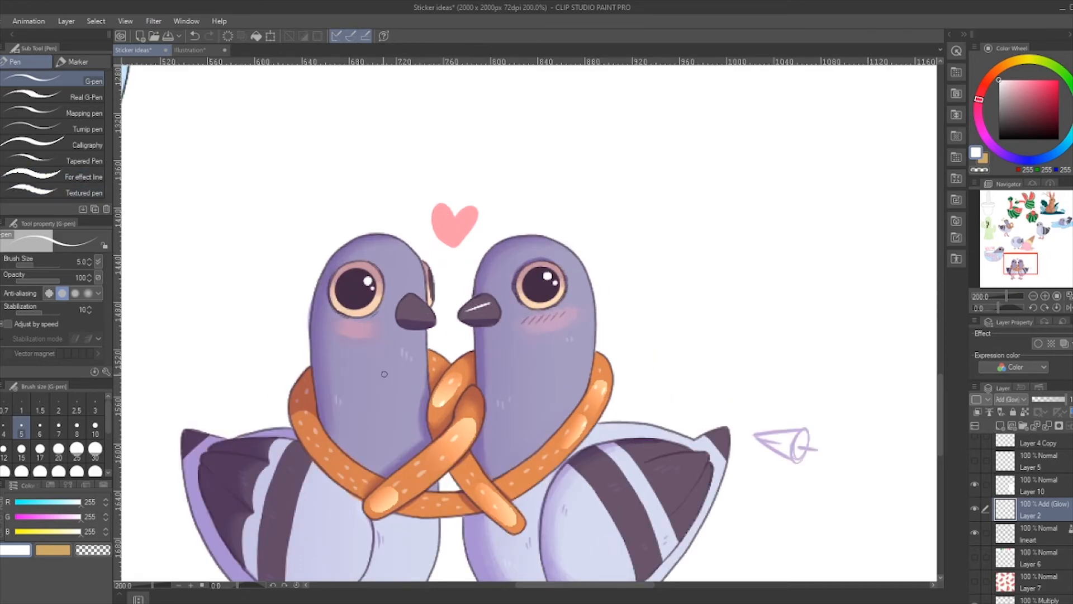
# Try white highlight strokes on the pigeons' beaks with the pen, pencil and FLAT OIL!! brush, undoing each one
pyautogui.hotkey('ctrl', 'z')
pyautogui.press('p')
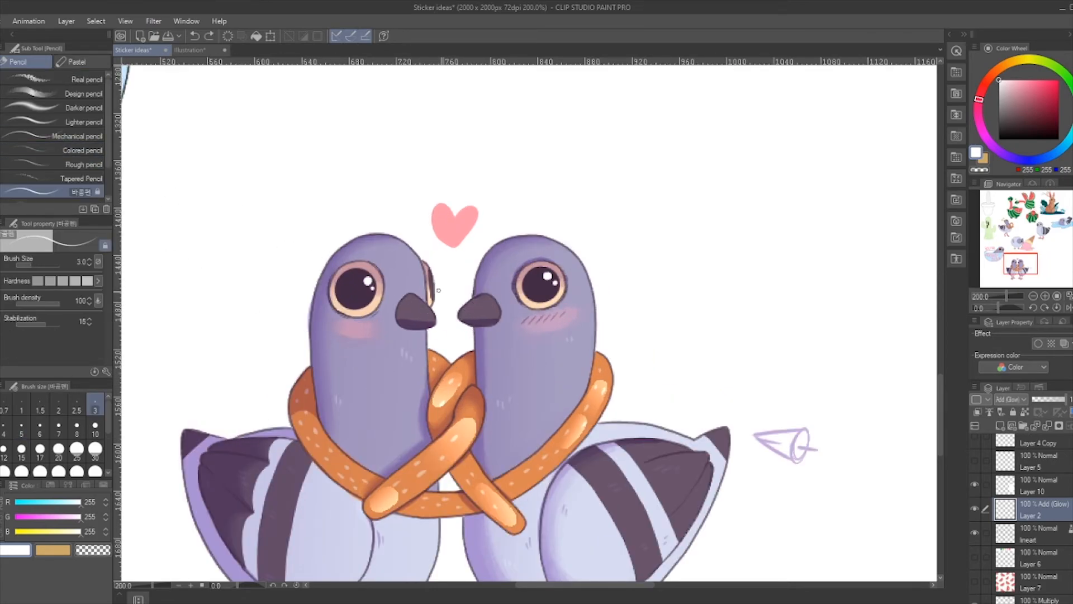
pyautogui.moveTo(465, 314)
pyautogui.mouseDown()
pyautogui.moveTo(491, 302)
pyautogui.moveTo(469, 306)
pyautogui.moveTo(486, 295)
pyautogui.mouseUp()
pyautogui.hotkey('ctrl', 'z')
pyautogui.moveTo(414, 300); pyautogui.dragTo(434, 318)
pyautogui.hotkey('ctrl', 'z')
pyautogui.hotkey('ctrl', 'z')
pyautogui.hotkey('ctrl', 'z')
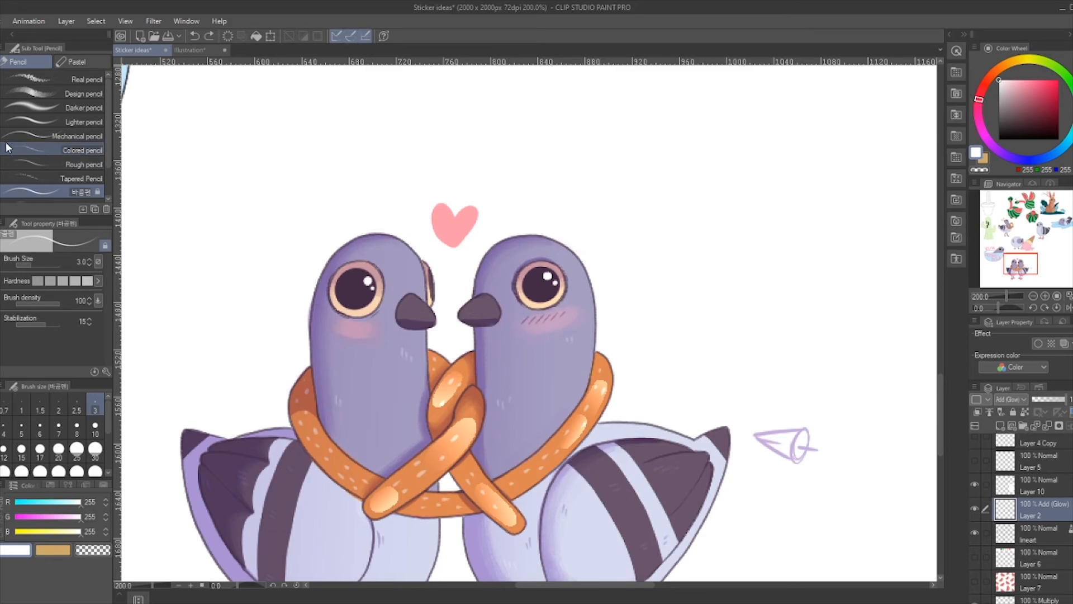
pyautogui.press('b')
pyautogui.moveTo(496, 308); pyautogui.dragTo(474, 314)
pyautogui.hotkey('ctrl', 'z')
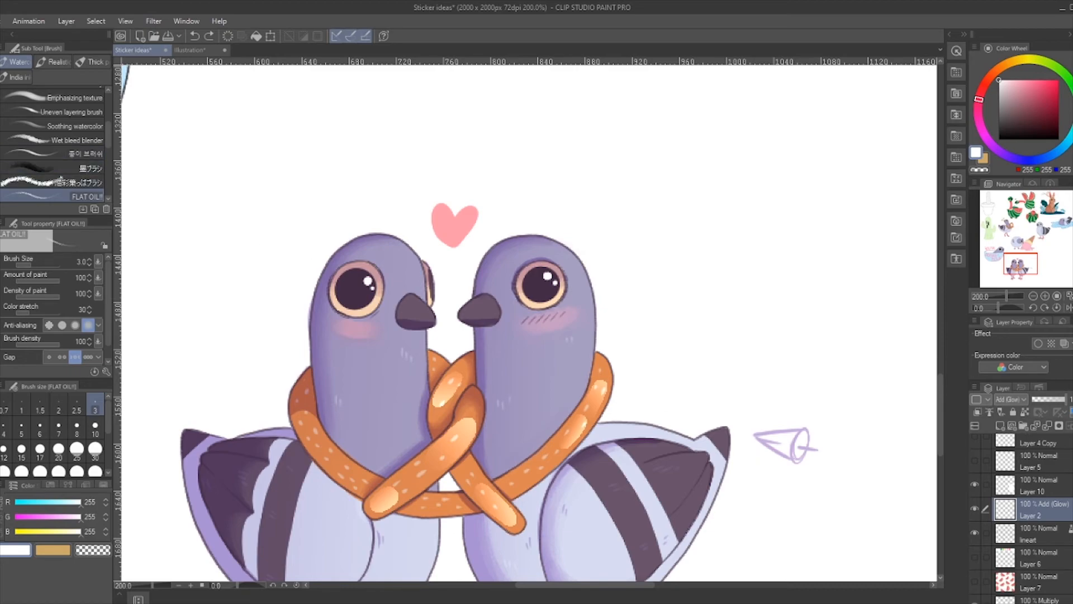
# Dot small white highlights on both pigeons' blushed cheeks with the G-pen at size 5
pyautogui.press('p')
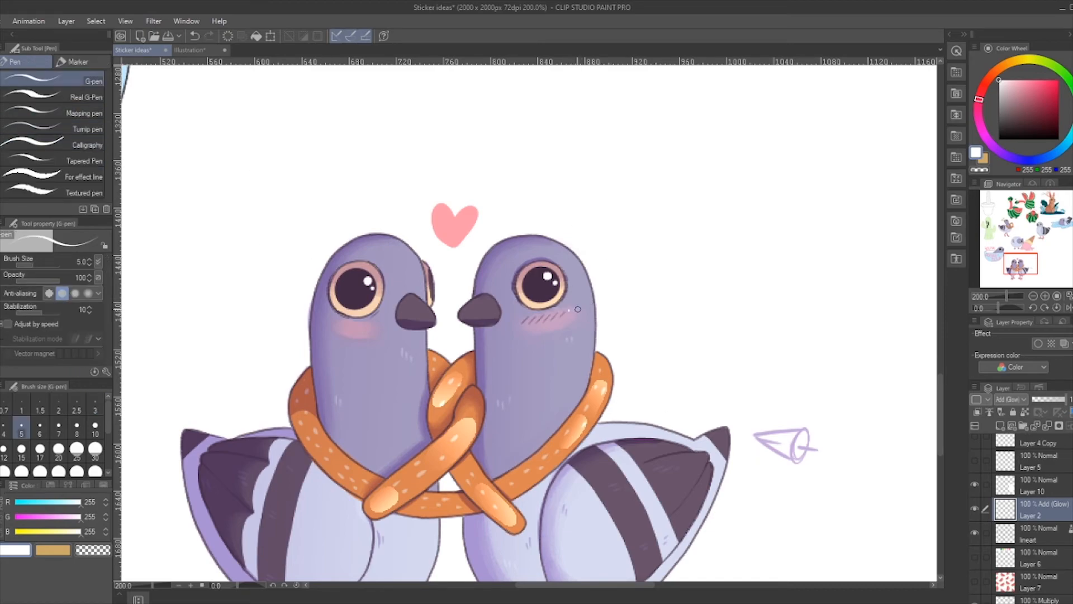
pyautogui.click(571, 310)
pyautogui.click(575, 312)
pyautogui.click(345, 325)
pyautogui.click(351, 327)
# Rework the right pigeon's white cheek dots using the Hard eraser and the FLAT OIL!! brush at size 4
pyautogui.press('b')
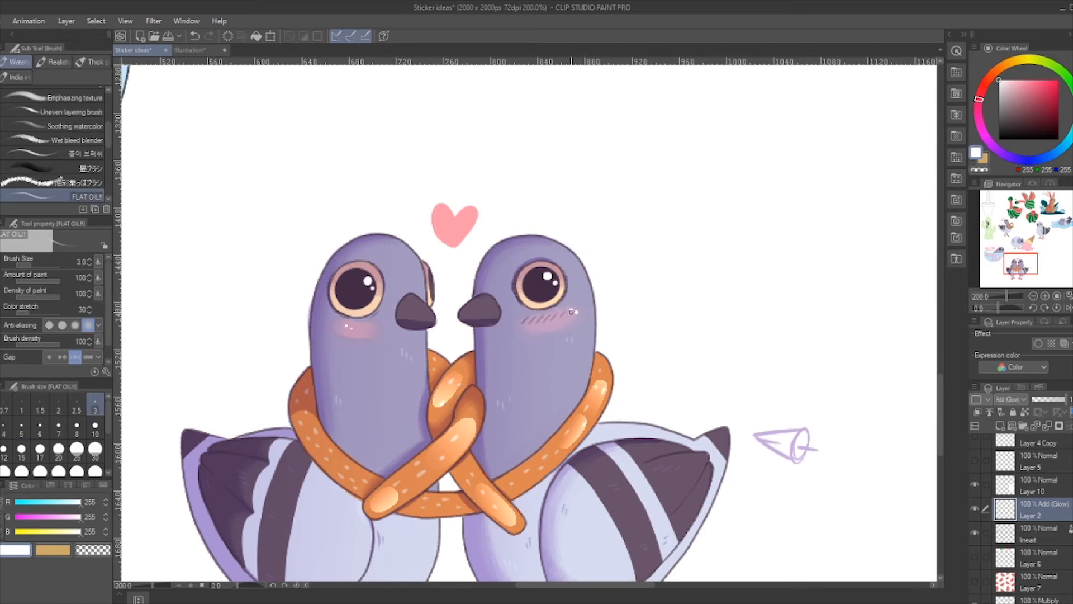
pyautogui.click(571, 312)
pyautogui.click(568, 307)
pyautogui.press(']')
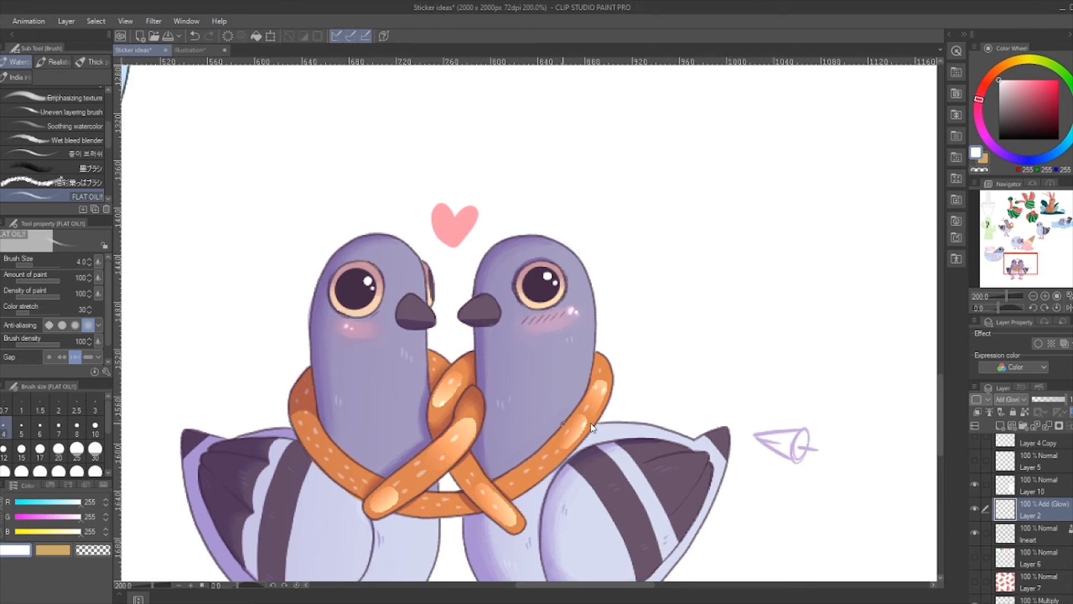
pyautogui.scroll(-2, 563, 424)
pyautogui.scroll(1, 692, 395)
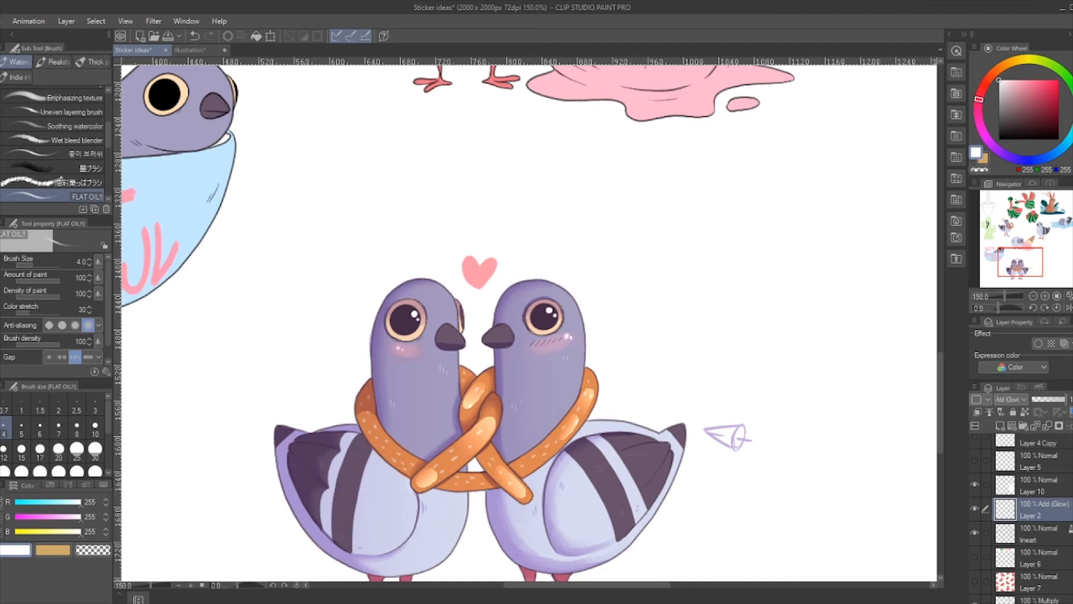
pyautogui.press('e')
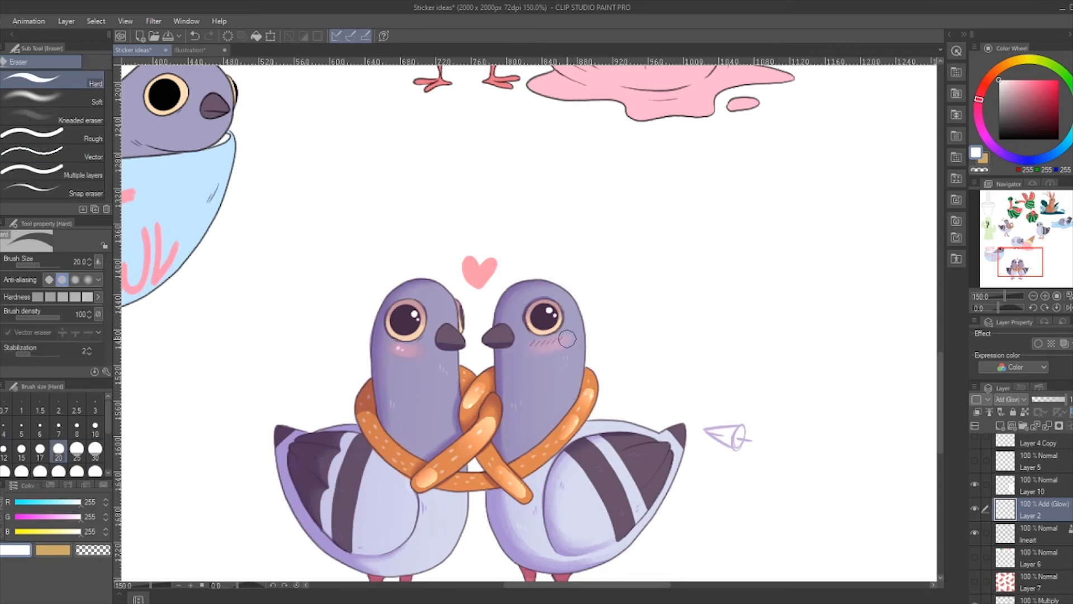
pyautogui.press('b')
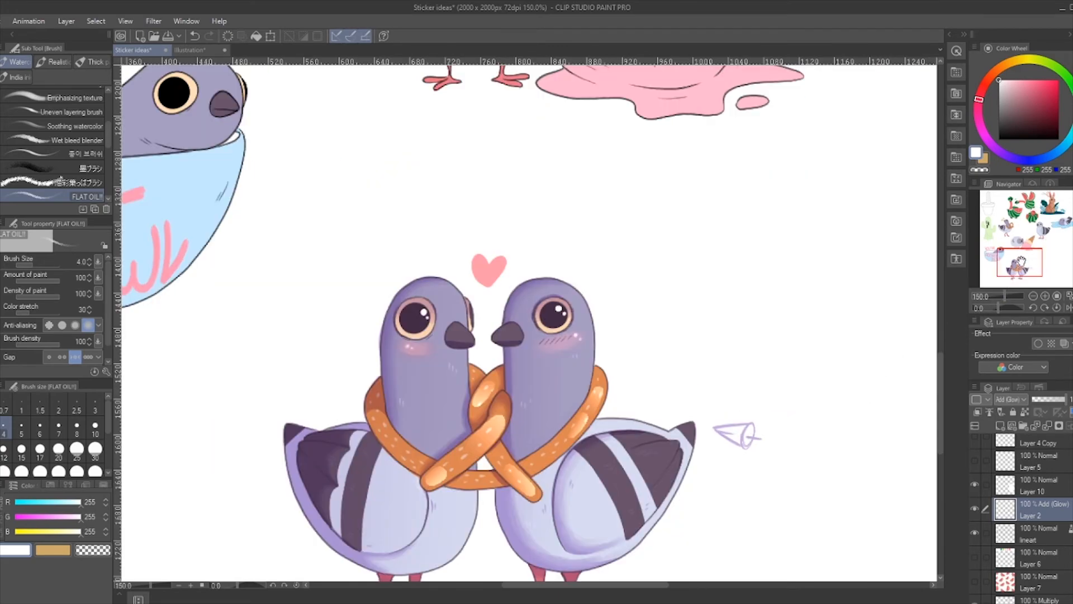
# Mark a highlight on the right pigeon's front foot with the Selection pen at size 2.5, fill it with the white gradient and deselect
pyautogui.moveTo(1021, 258); pyautogui.dragTo(1017, 263)
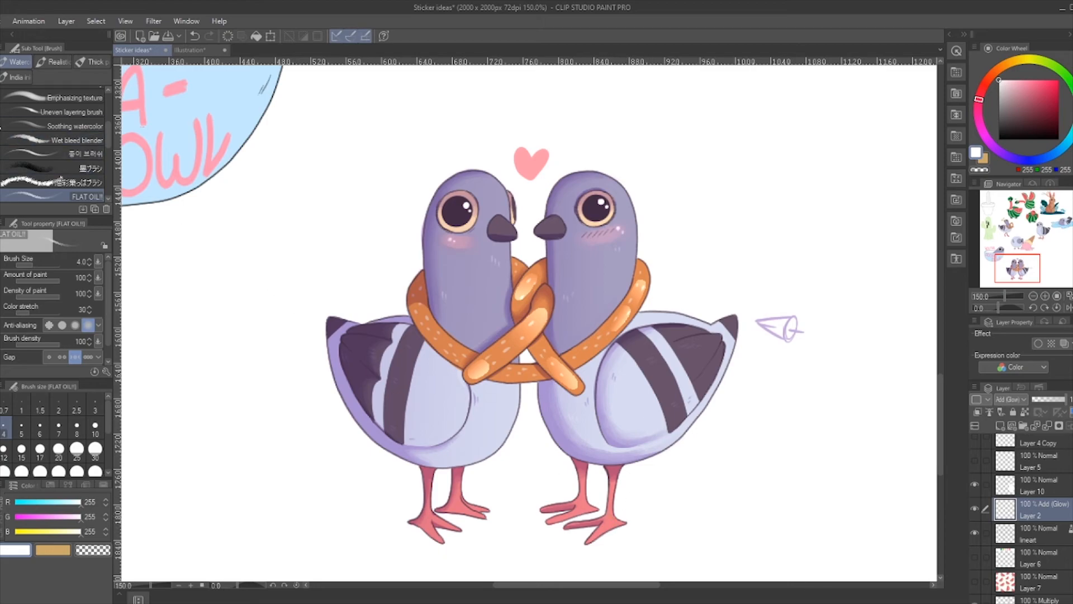
pyautogui.press('m')
pyautogui.scroll(1, 627, 517)
pyautogui.click(21, 426)
pyautogui.moveTo(591, 537)
pyautogui.mouseDown()
pyautogui.moveTo(610, 527)
pyautogui.moveTo(590, 537)
pyautogui.mouseUp()
pyautogui.hotkey('ctrl', 'z')
pyautogui.press('[')
pyautogui.press('[')
pyautogui.press('g')
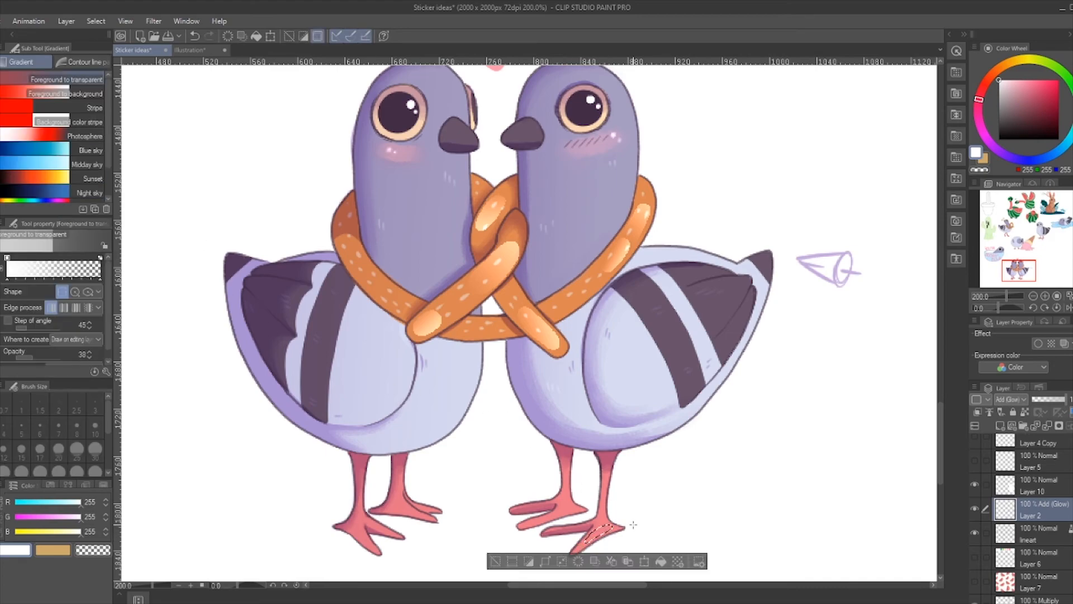
pyautogui.click(495, 562)
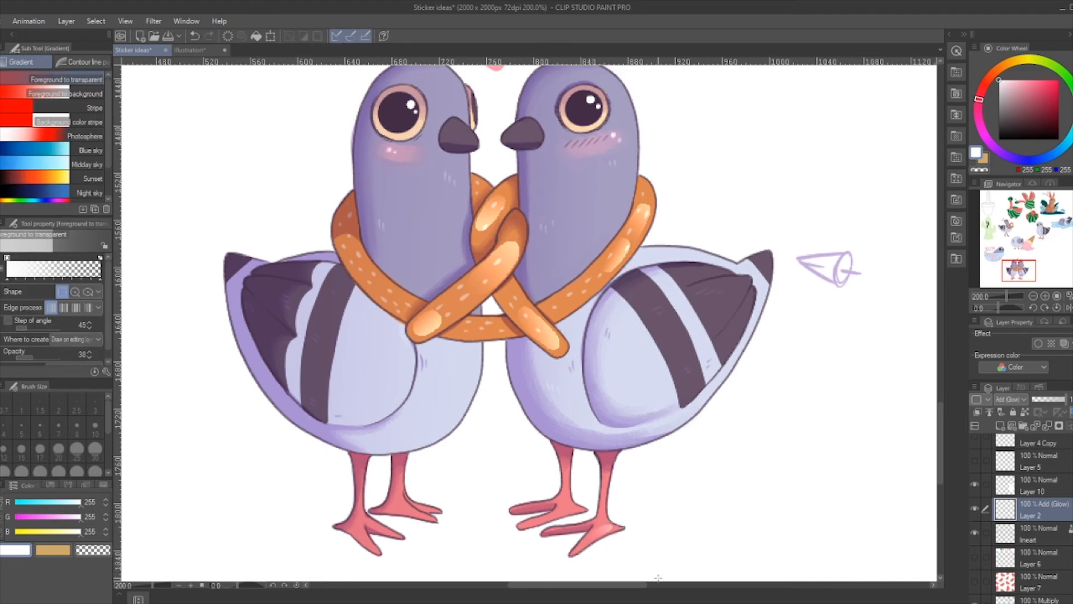
# Mark a thin strip down the right pigeon's front leg with the Selection pen at size 2.5, rework its white gradient fill and deselect
pyautogui.press('m')
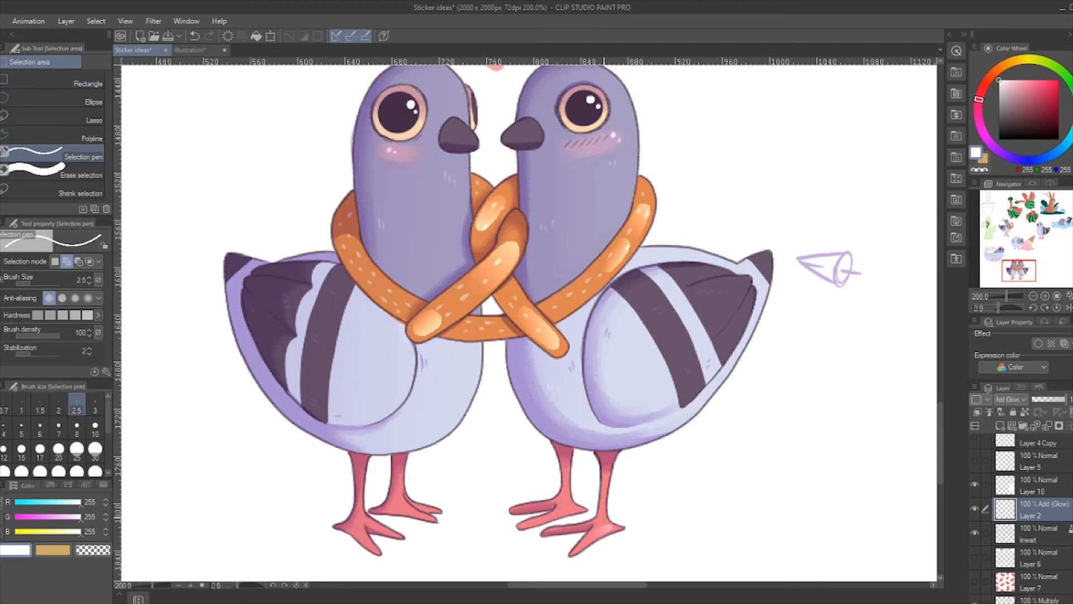
pyautogui.moveTo(605, 517); pyautogui.dragTo(606, 519)
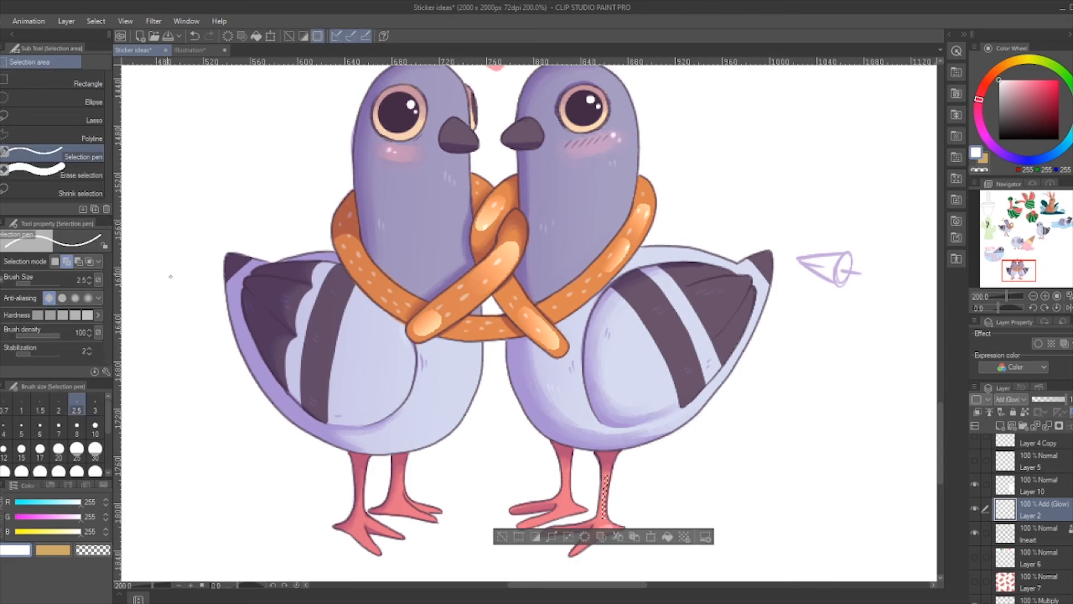
pyautogui.press('g')
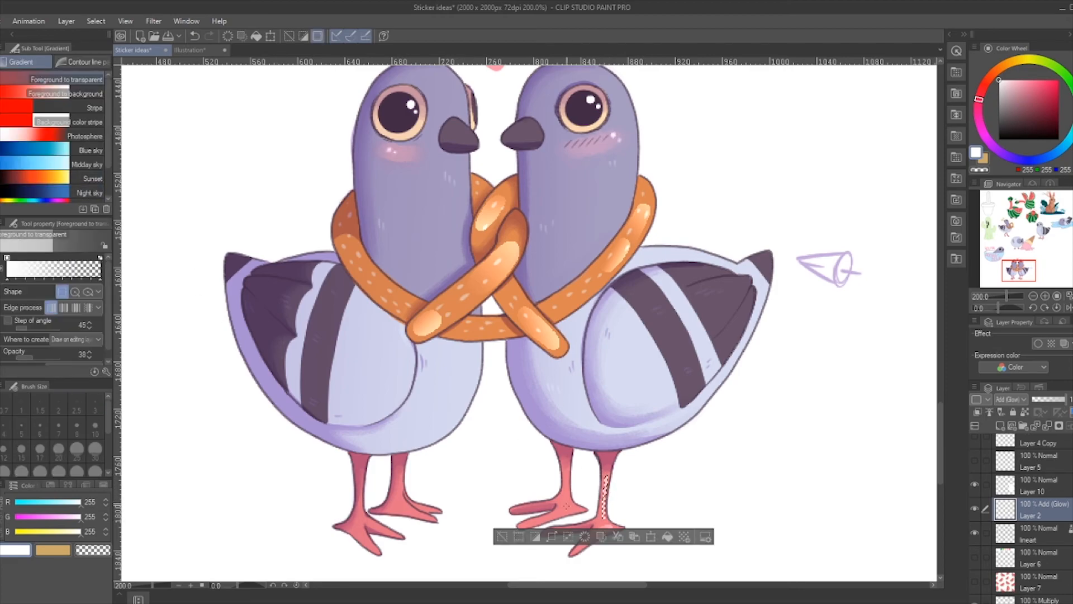
pyautogui.click(502, 537)
pyautogui.hotkey('ctrl', '-')
pyautogui.hotkey('ctrl', '-')
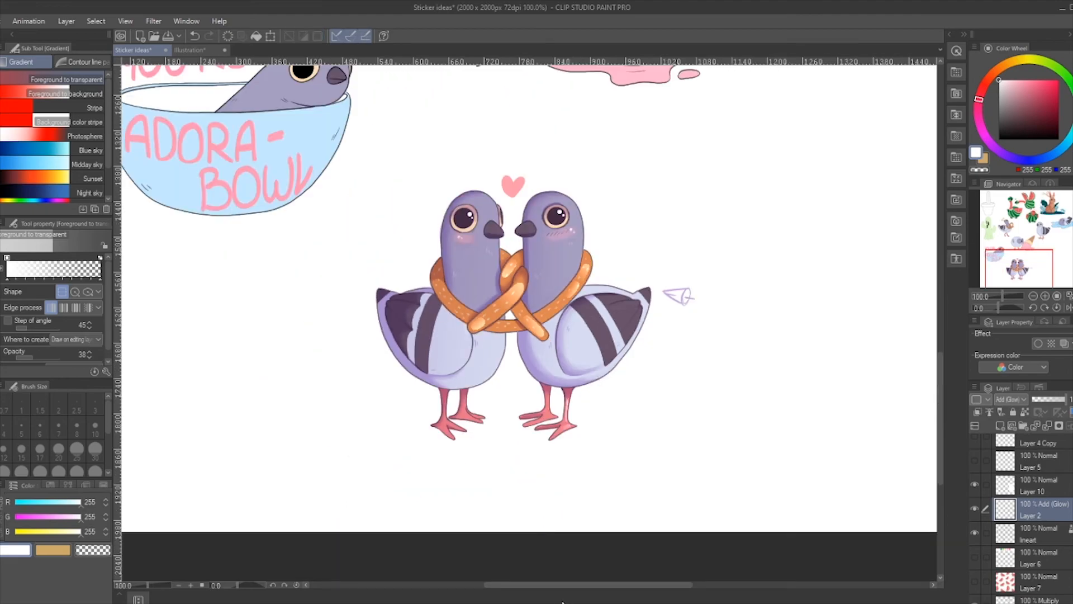
pyautogui.hotkey('ctrl', '+')
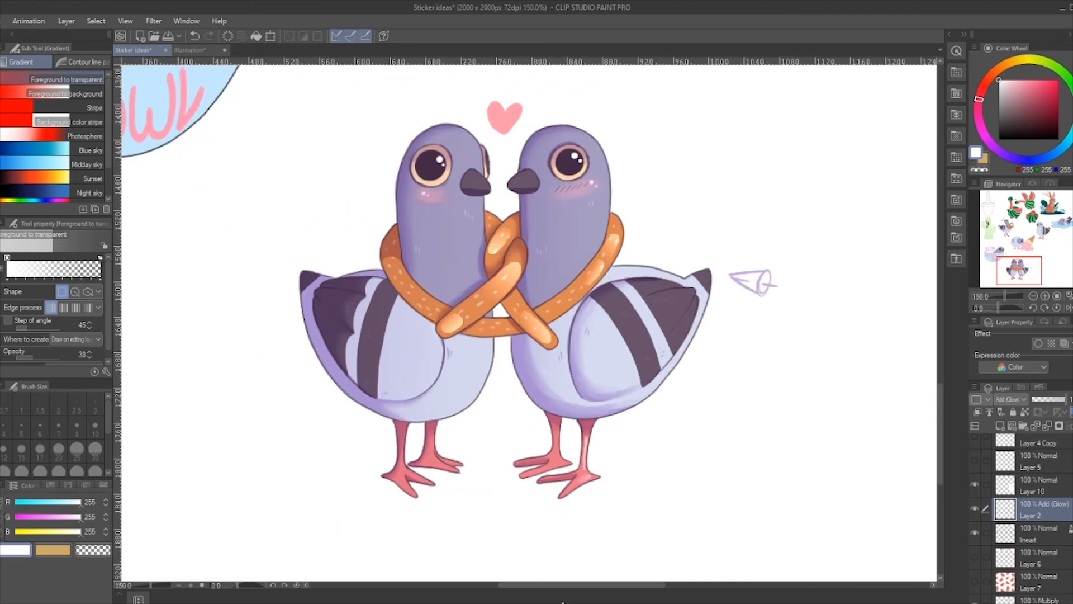
pyautogui.hotkey('ctrl', 'z')
pyautogui.hotkey('ctrl', 'z')
pyautogui.click(493, 488)
# Mark a highlight on the right pigeon's back foot with the Selection pen at size 2.5, fill it with the white gradient and deselect
pyautogui.press('m')
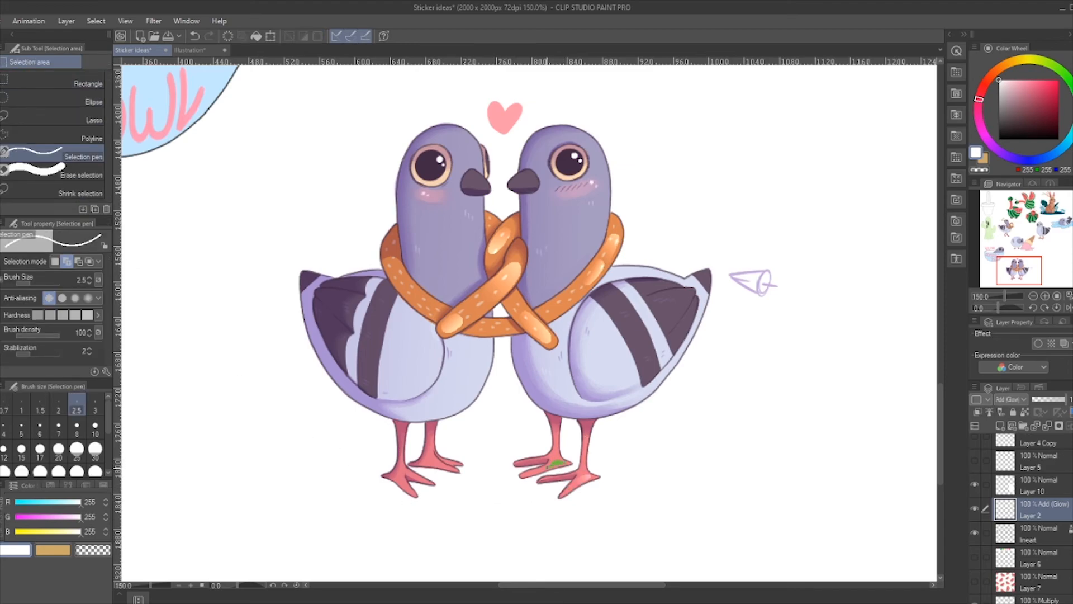
pyautogui.moveTo(559, 463)
pyautogui.mouseDown()
pyautogui.moveTo(545, 470)
pyautogui.moveTo(561, 450)
pyautogui.mouseUp()
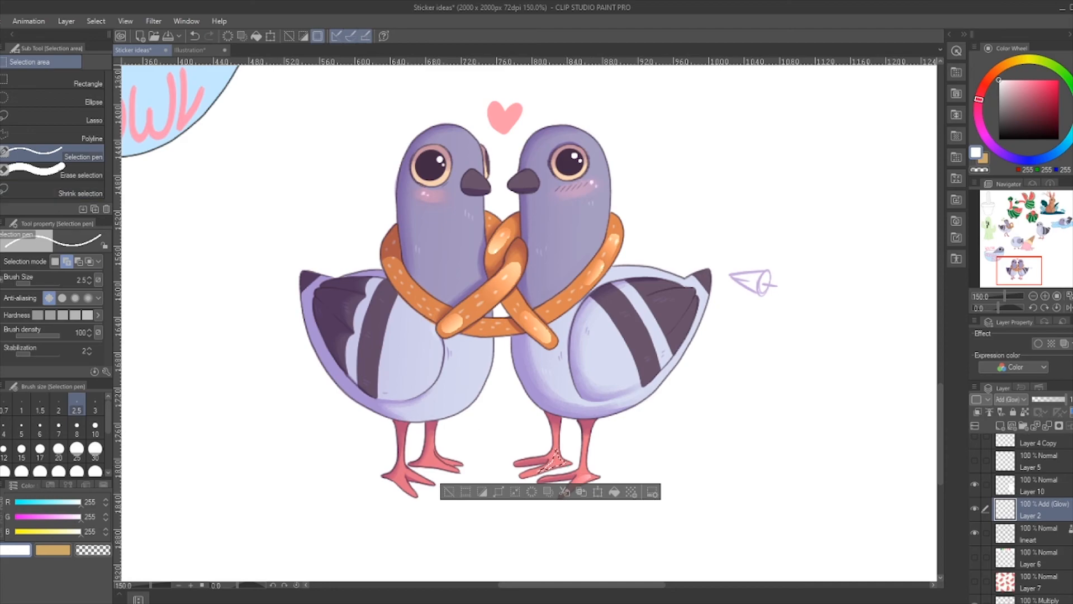
pyautogui.press('g')
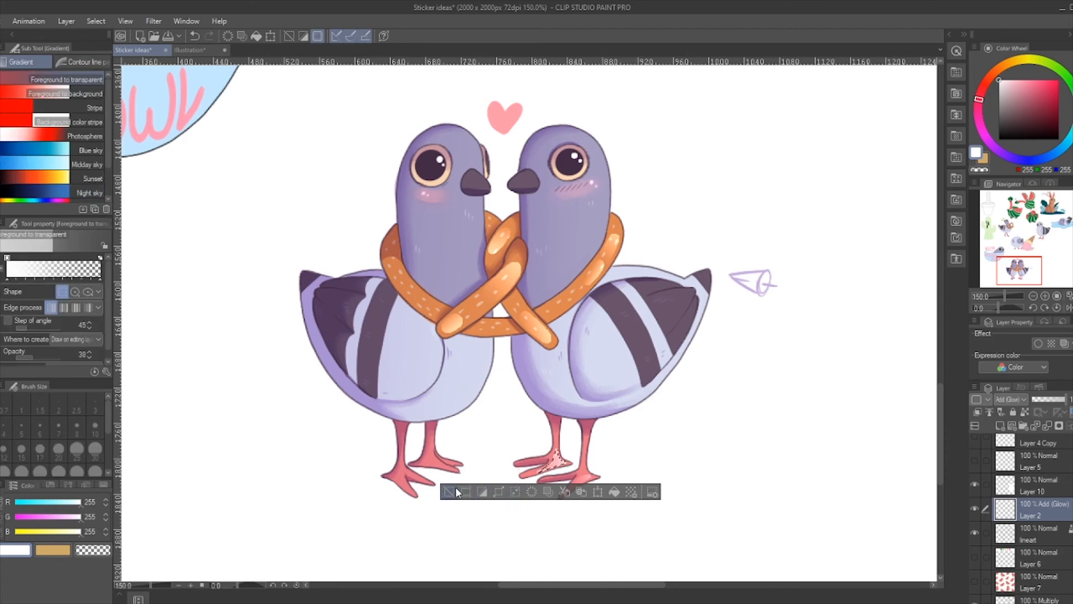
pyautogui.hotkey('ctrl', 'd')
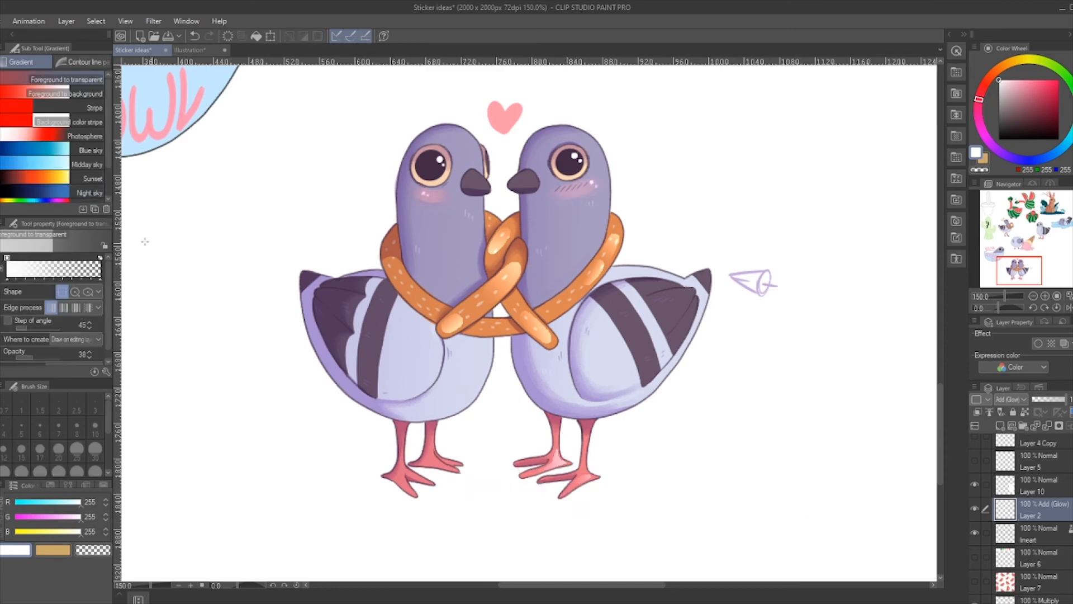
pyautogui.press('b')
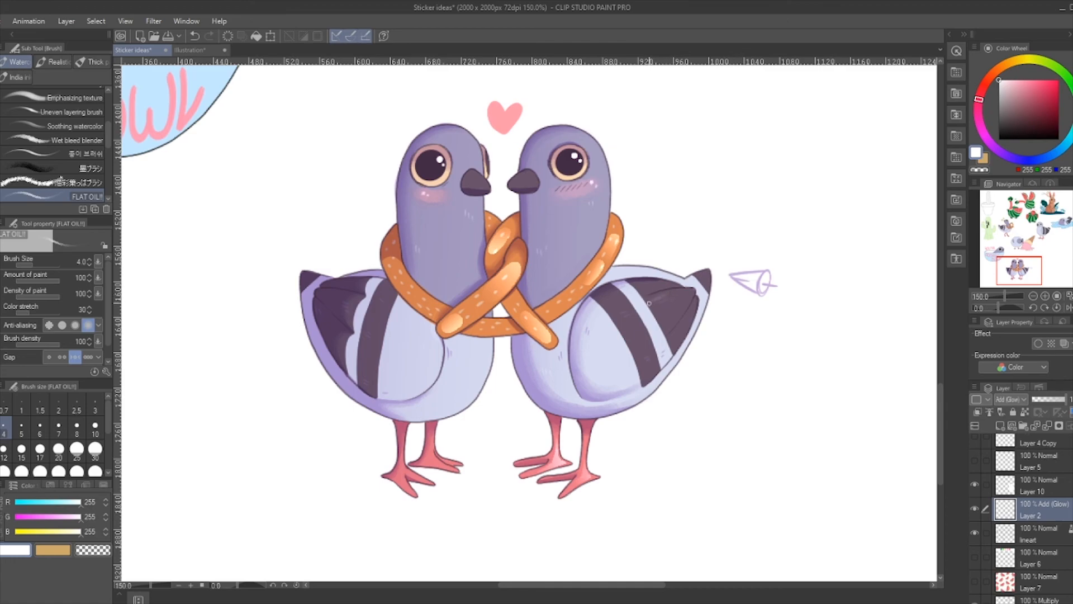
pyautogui.press('e')
# Mark a highlight on the left pigeon's front foot with the Selection pen reduced to size 3 and fill it with the white gradient
pyautogui.click(1020, 269)
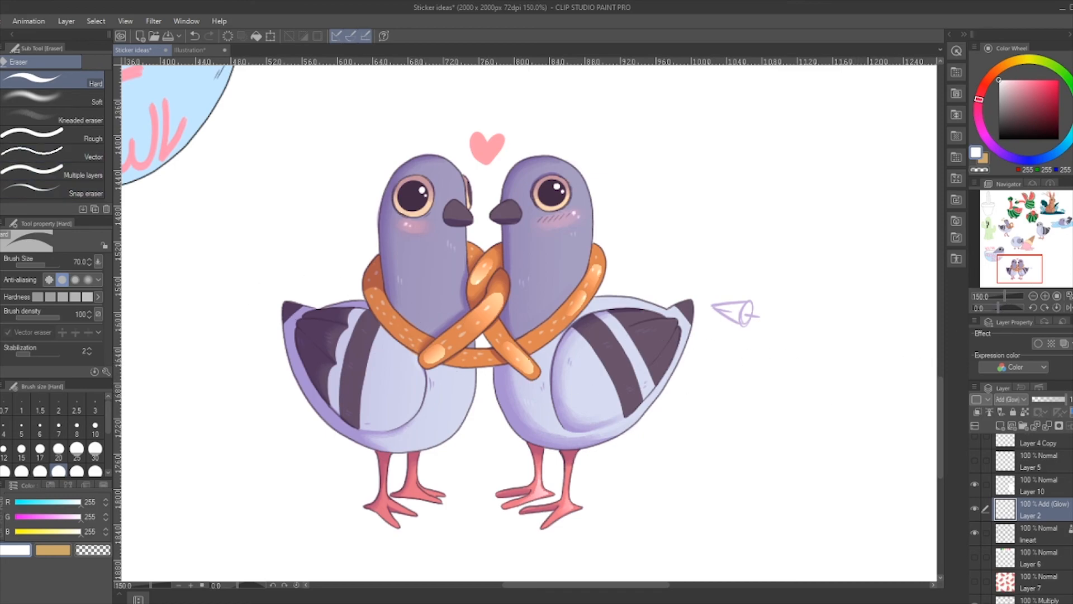
pyautogui.press('m')
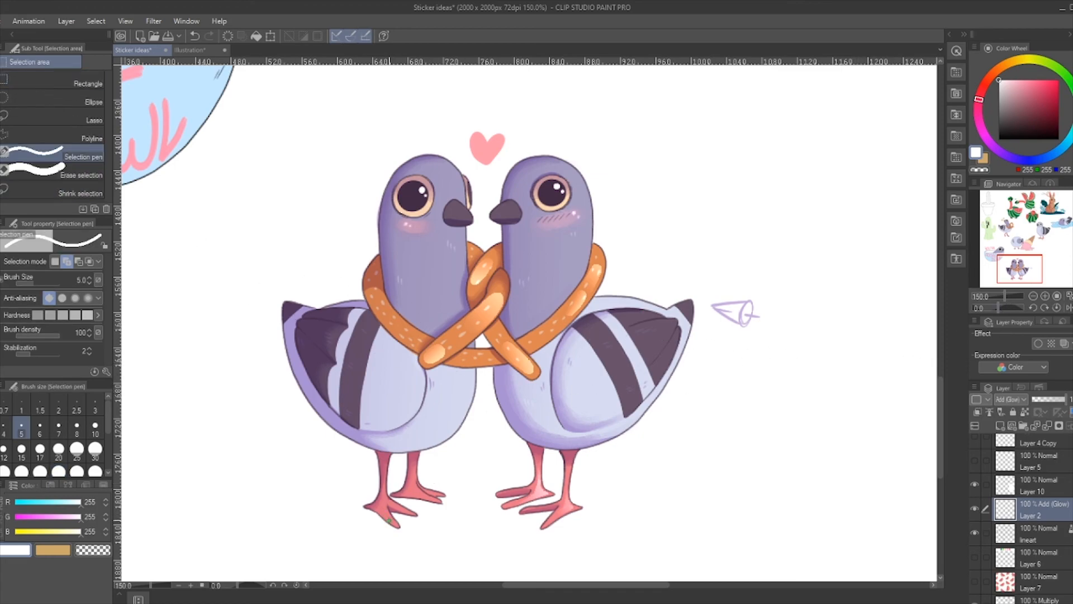
pyautogui.moveTo(384, 501); pyautogui.dragTo(393, 507)
pyautogui.hotkey('ctrl', 'z')
pyautogui.press('[')
pyautogui.press('[')
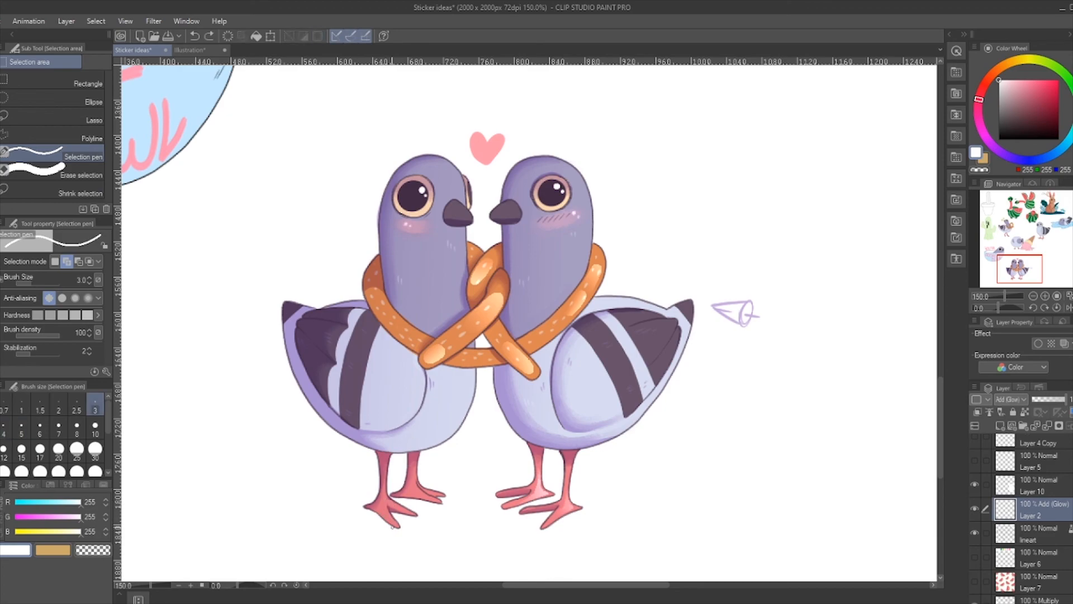
pyautogui.hotkey('ctrl', 'y')
pyautogui.press('g')
pyautogui.scroll(-2, 712, 581)
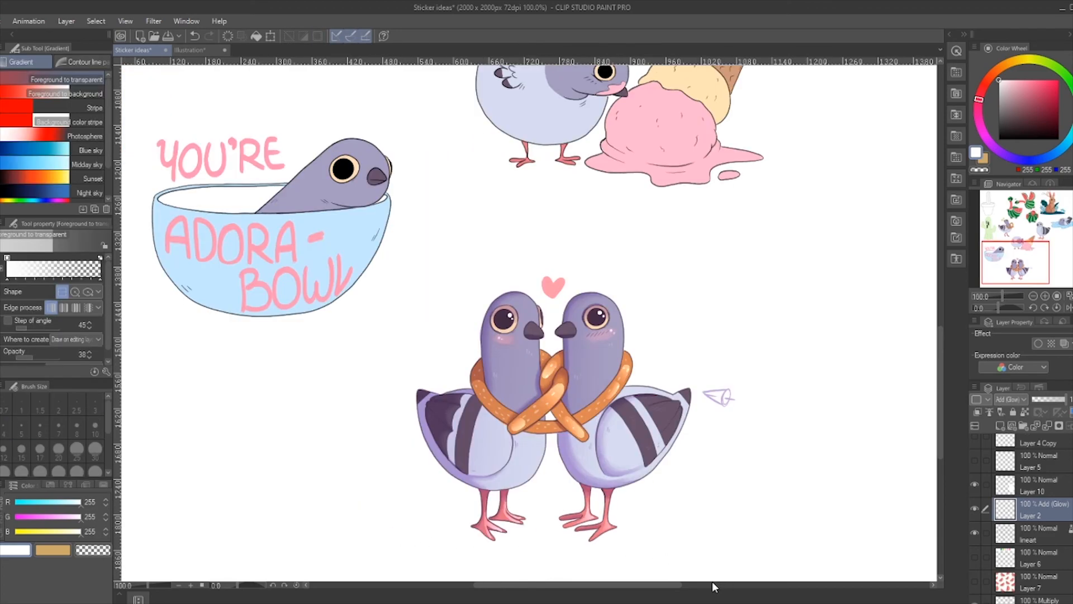
pyautogui.scroll(2, 711, 584)
pyautogui.moveTo(1020, 260); pyautogui.dragTo(1021, 276)
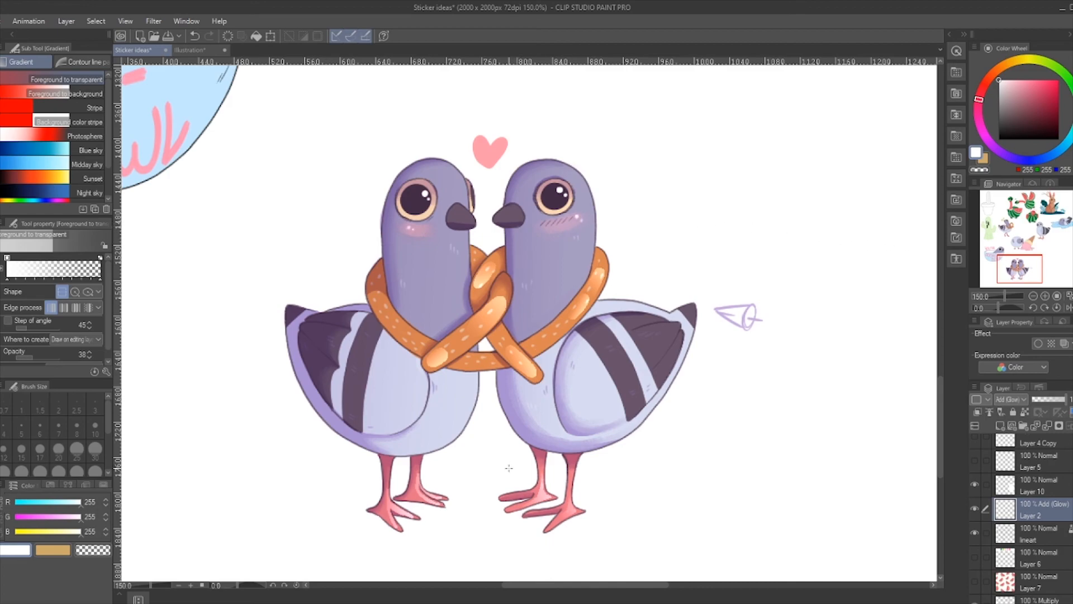
# Dot two small white highlights on the upper lobe of the pink heart with the G-pen at size 5, redoing the first attempt
pyautogui.press('p')
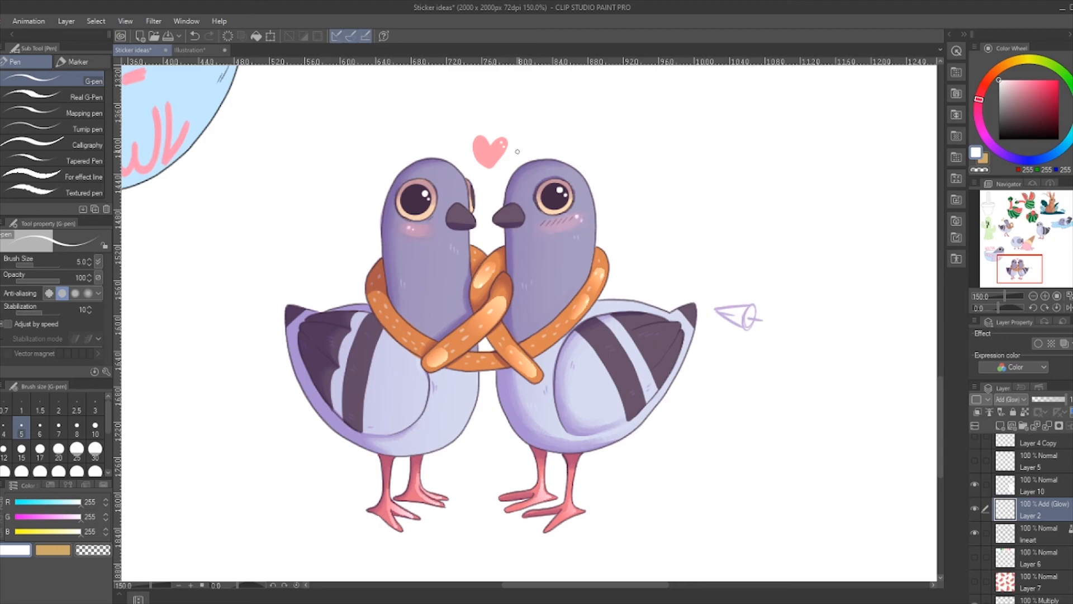
pyautogui.hotkey('ctrl', 'z')
pyautogui.hotkey('ctrl', 'y')
pyautogui.hotkey('ctrl', 'z')
pyautogui.click(499, 143)
pyautogui.click(503, 142)
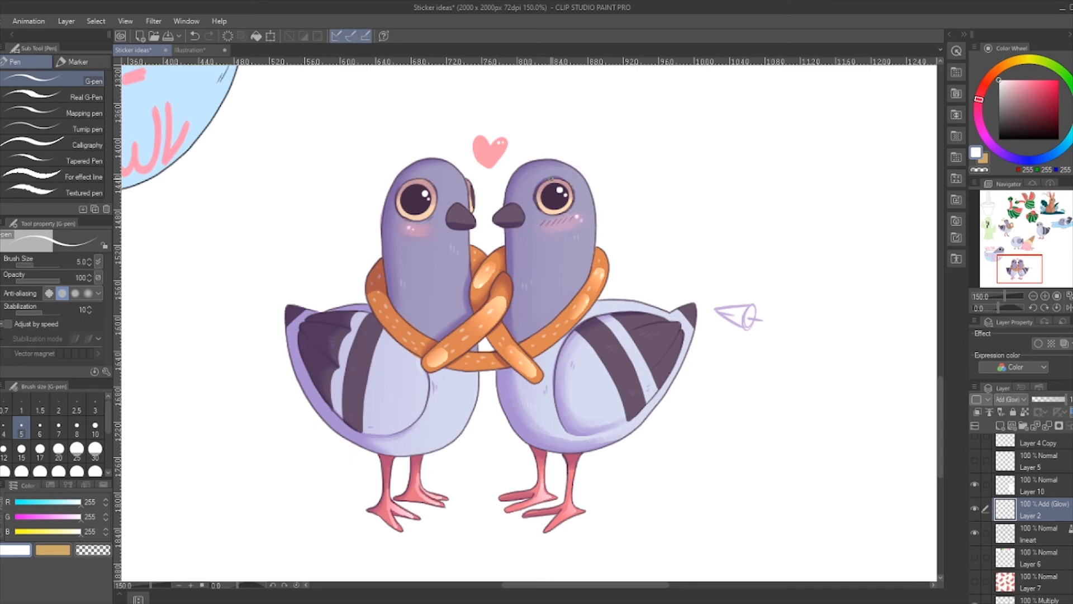